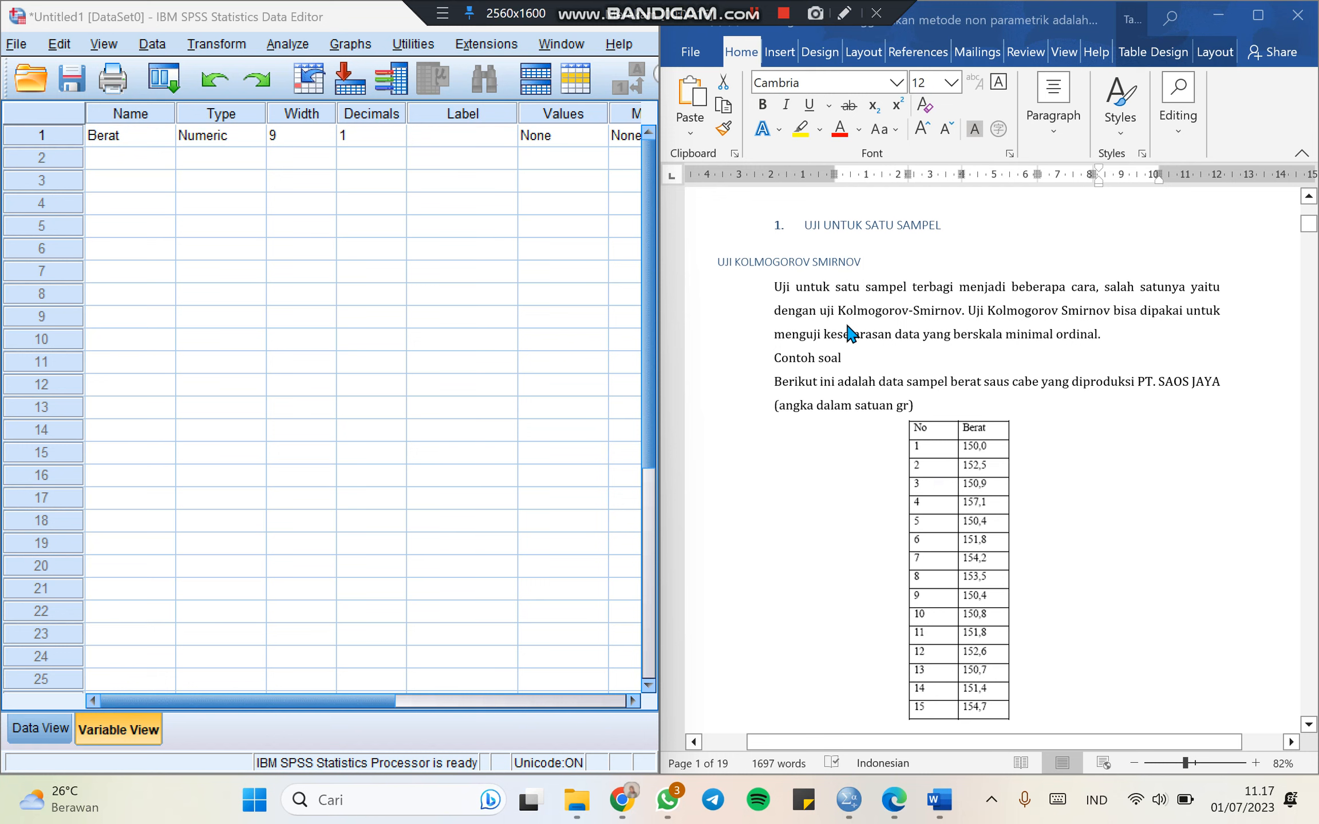
Read the Kolmogorov-Smirnov example in the Word document, covering the sample data, the question and the solution steps.
{"action": "scroll", "coordinate": [973, 488], "scroll_direction": "down", "scroll_amount": 1}
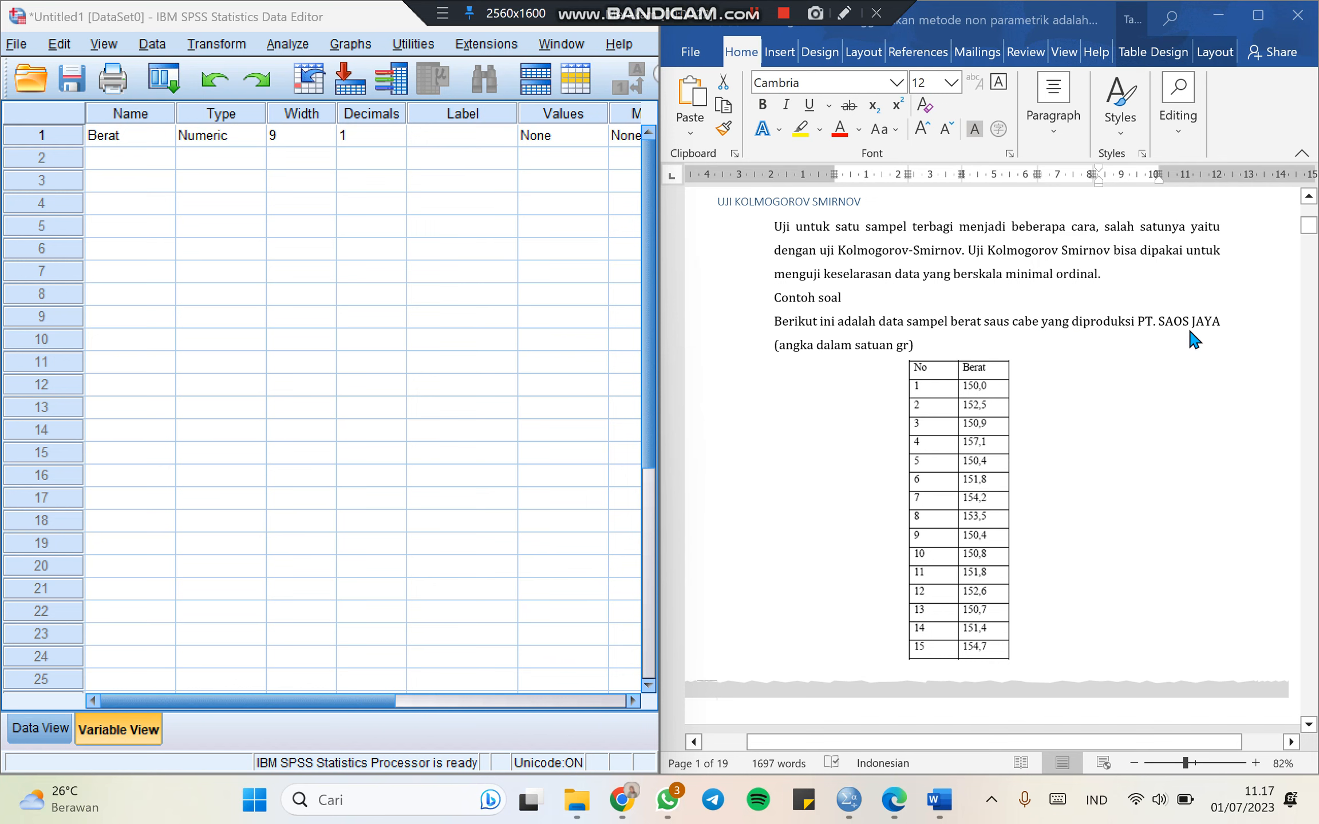
{"action": "scroll", "coordinate": [941, 409], "scroll_direction": "down", "scroll_amount": 5}
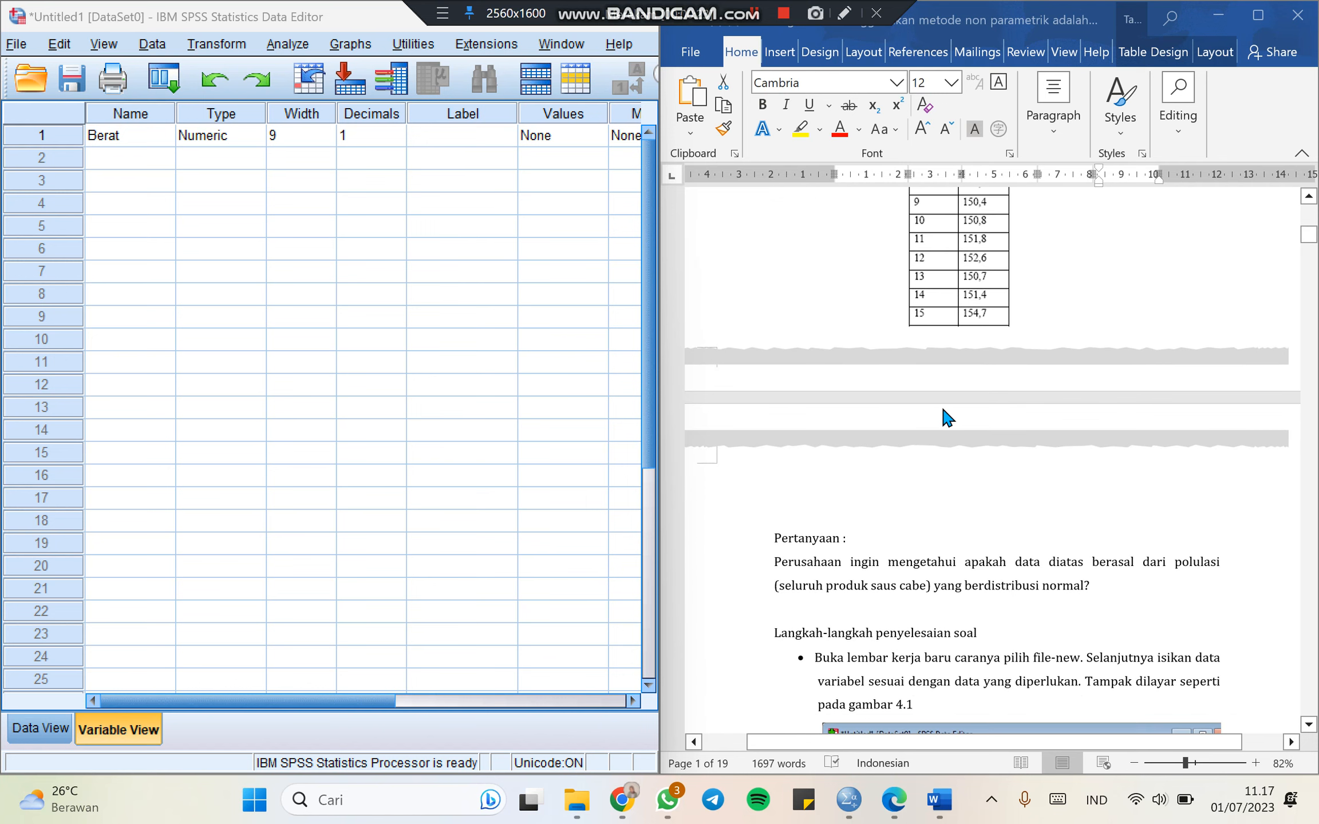
{"action": "scroll", "coordinate": [942, 416], "scroll_direction": "down", "scroll_amount": 3}
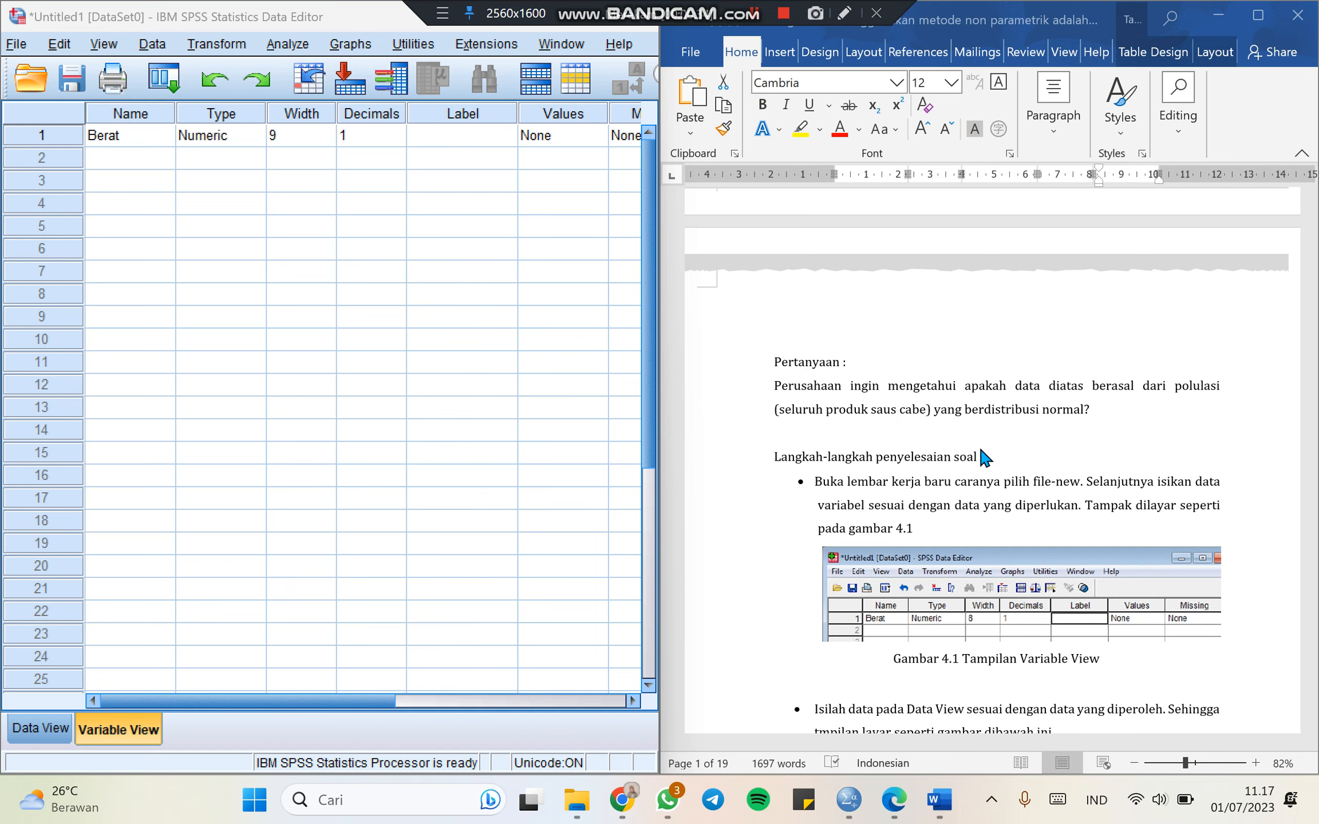
{"action": "scroll", "coordinate": [979, 446], "scroll_direction": "down", "scroll_amount": 4}
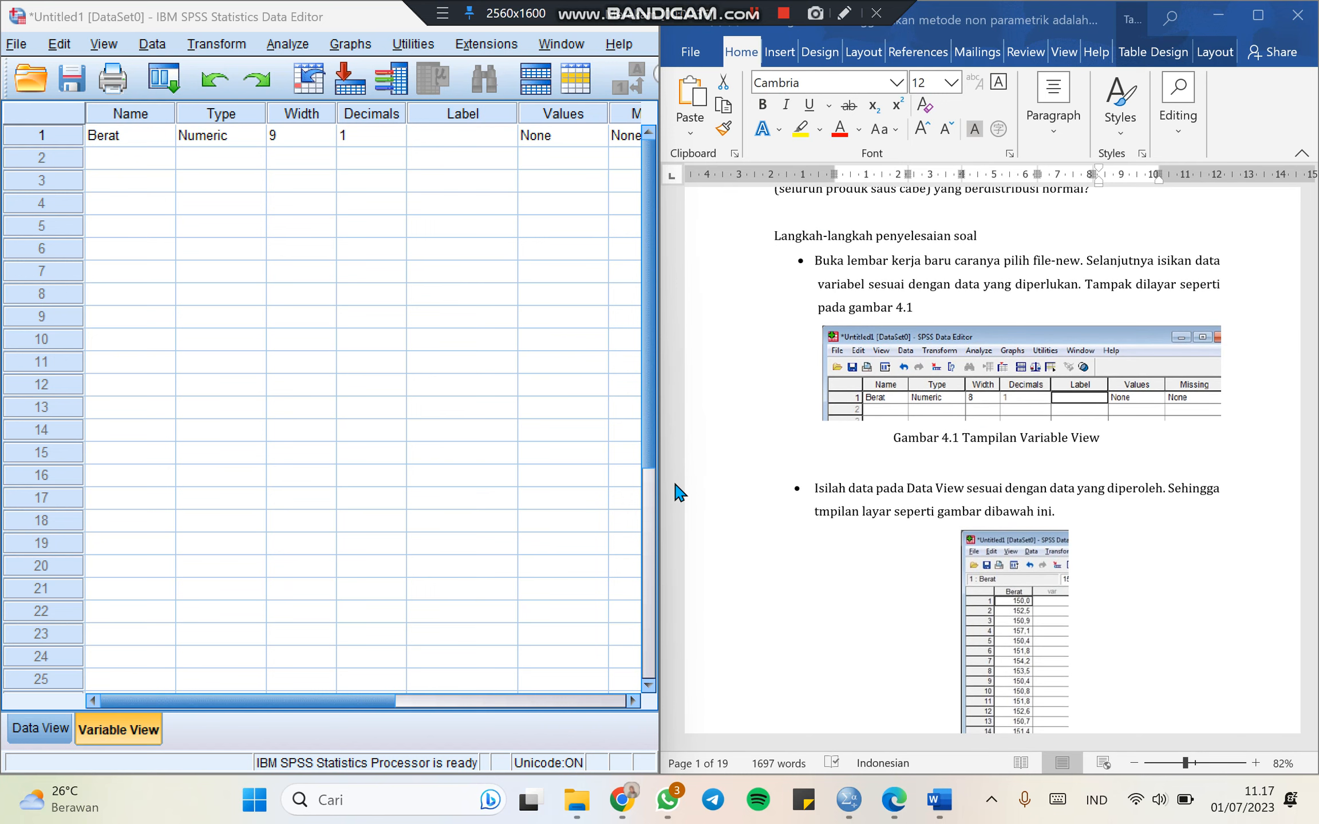
{"action": "scroll", "coordinate": [945, 606], "scroll_direction": "down", "scroll_amount": 14}
{"action": "scroll", "coordinate": [945, 605], "scroll_direction": "down", "scroll_amount": 2}
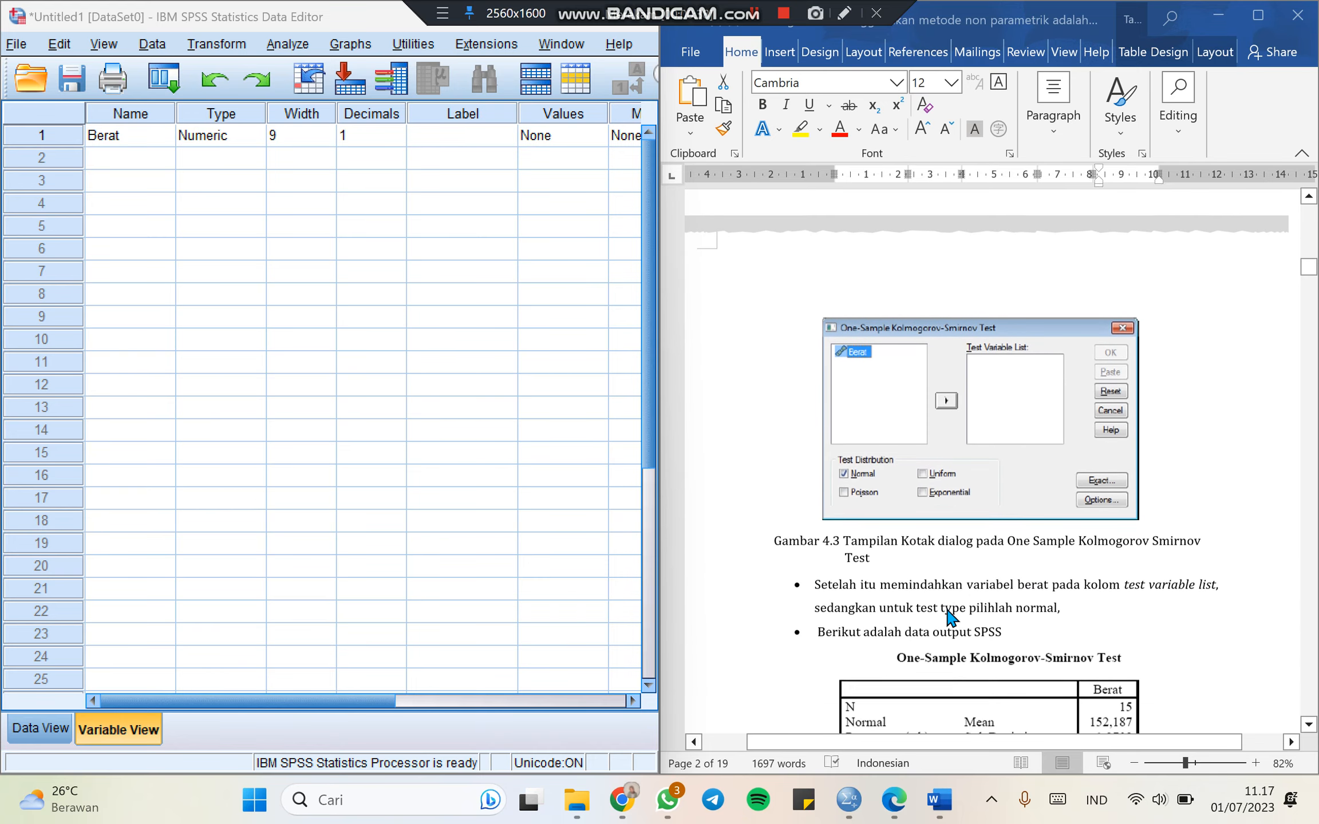
{"action": "scroll", "coordinate": [823, 453], "scroll_direction": "up", "scroll_amount": 7}
{"action": "scroll", "coordinate": [823, 452], "scroll_direction": "up", "scroll_amount": 1}
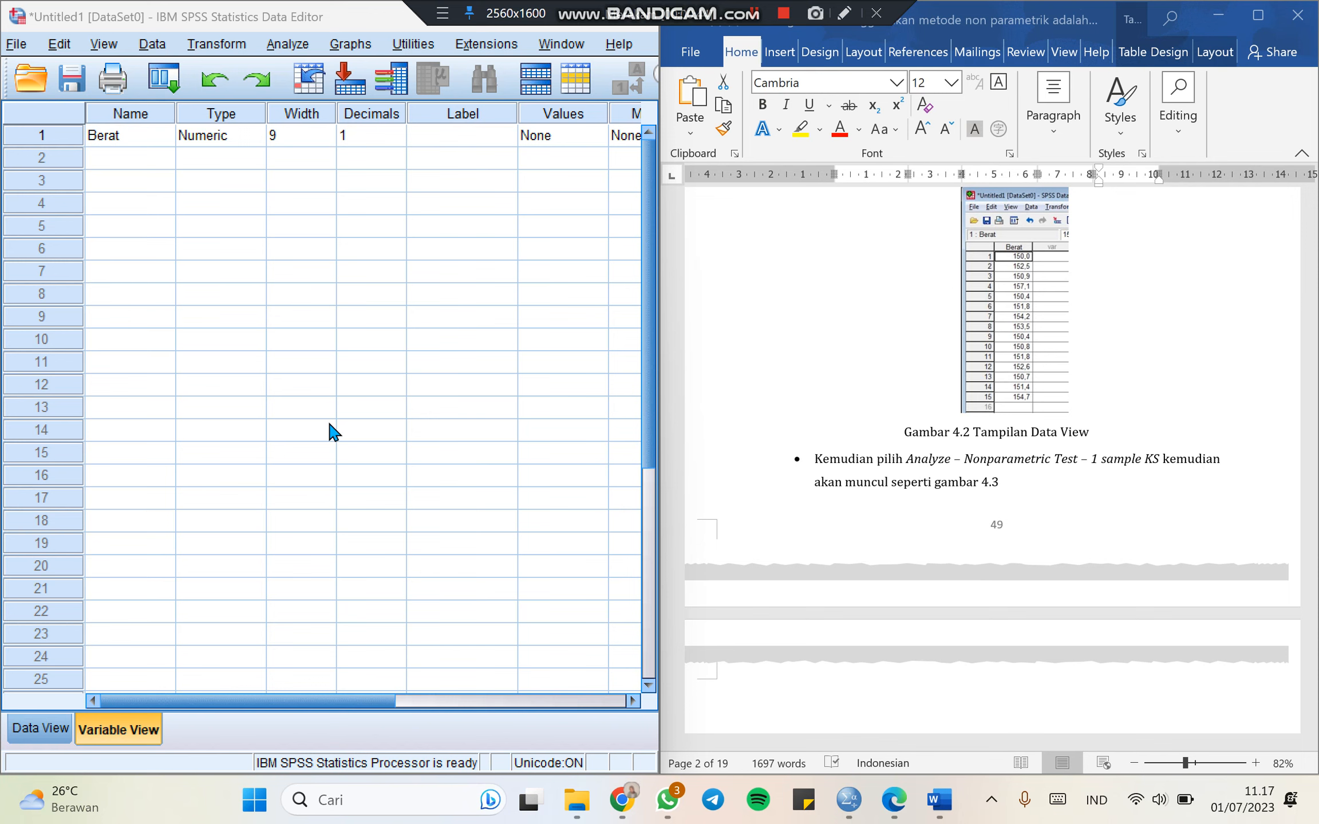
Set the Berat variable's width to 8, matching the Variable View figure in the document.
{"action": "left_click_drag", "start_coordinate": [338, 700], "coordinate": [406, 707]}
{"action": "scroll", "coordinate": [1099, 462], "scroll_direction": "up", "scroll_amount": 8}
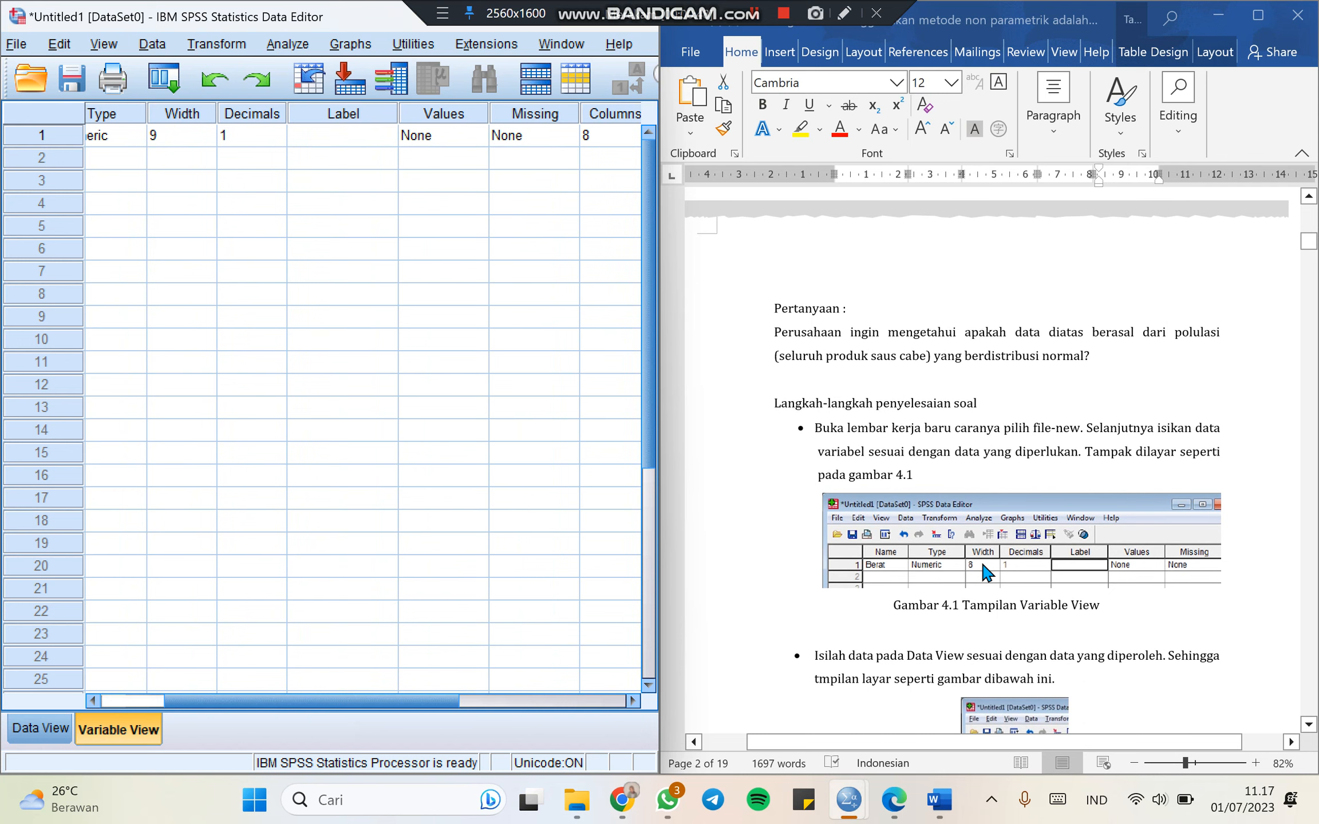
{"action": "scroll", "coordinate": [983, 567], "scroll_direction": "down", "scroll_amount": 1}
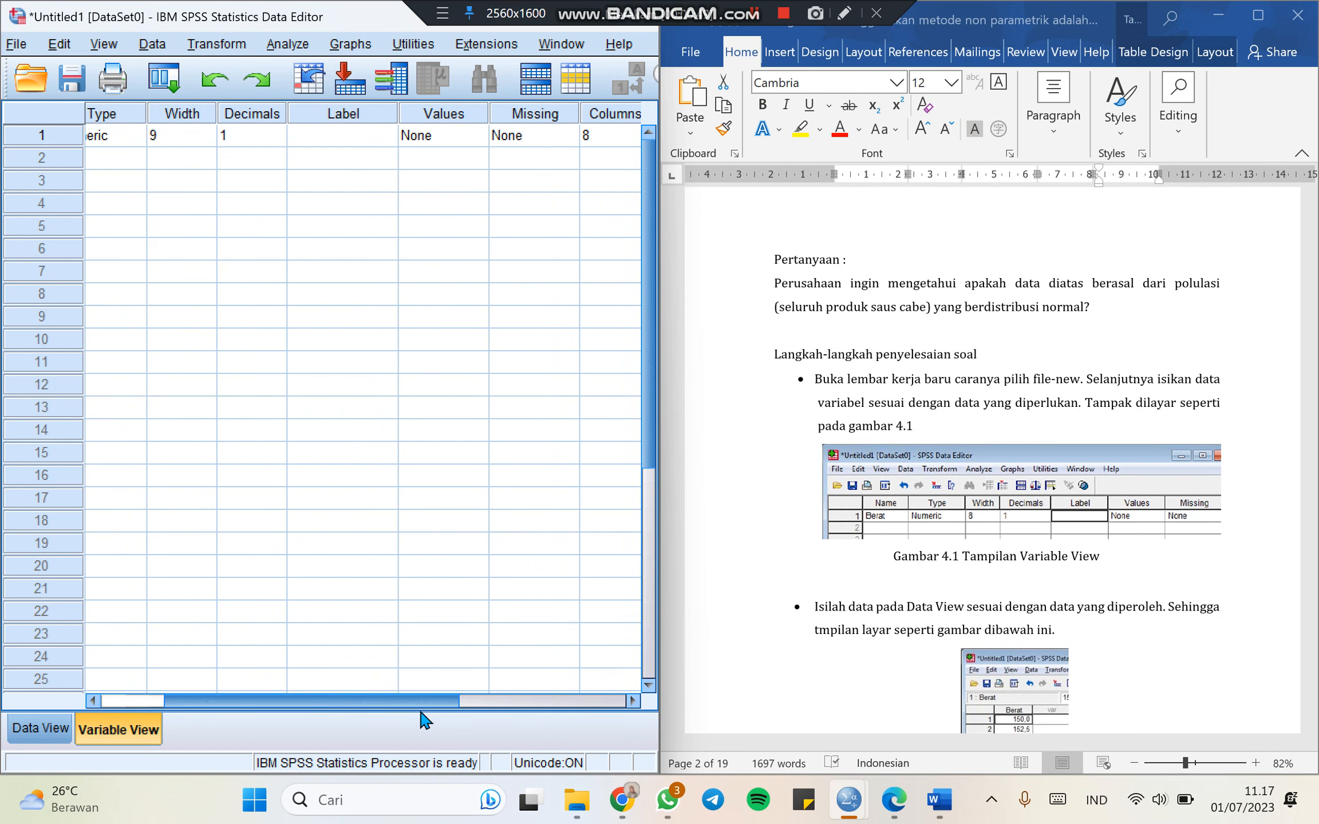
{"action": "left_click_drag", "start_coordinate": [412, 710], "coordinate": [302, 703]}
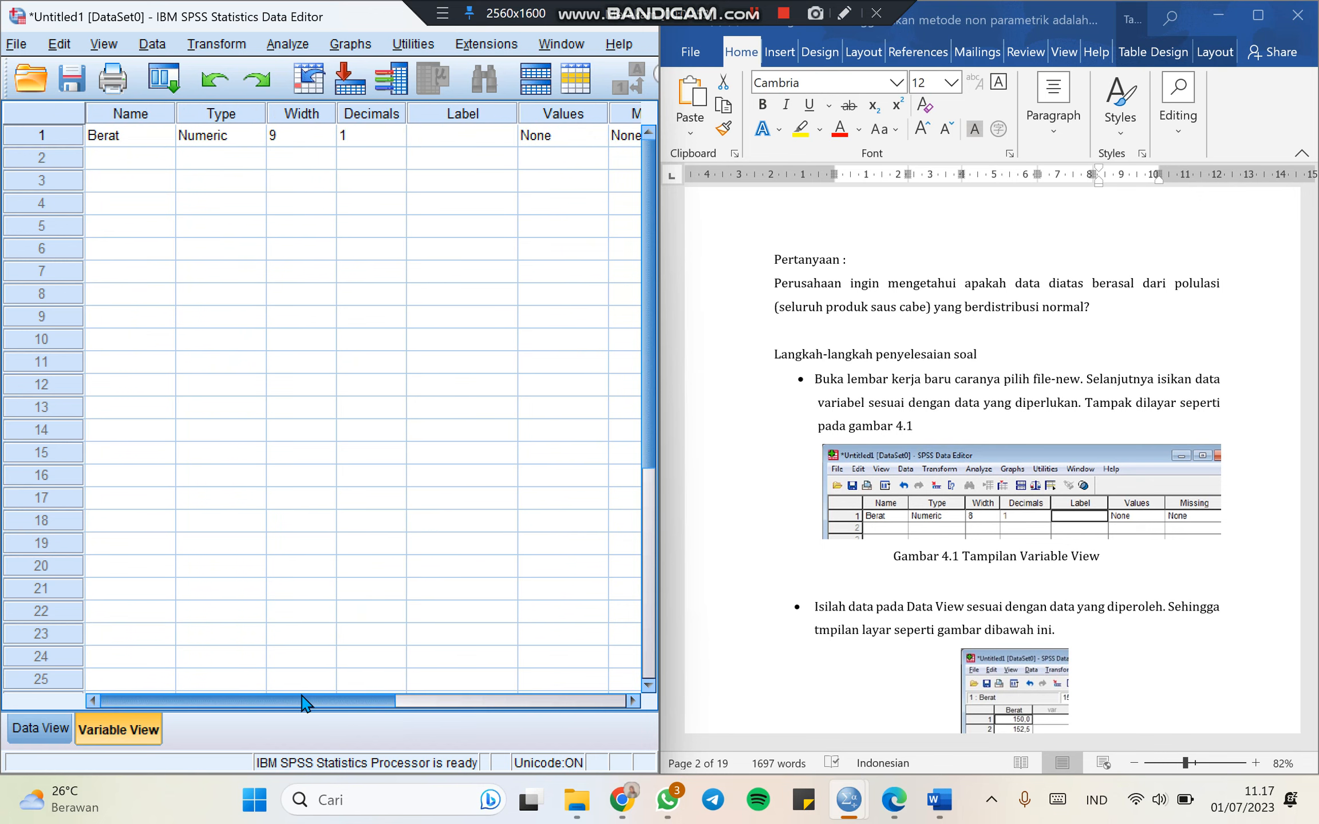
{"action": "left_click", "coordinate": [324, 136]}
{"action": "left_click", "coordinate": [326, 132]}
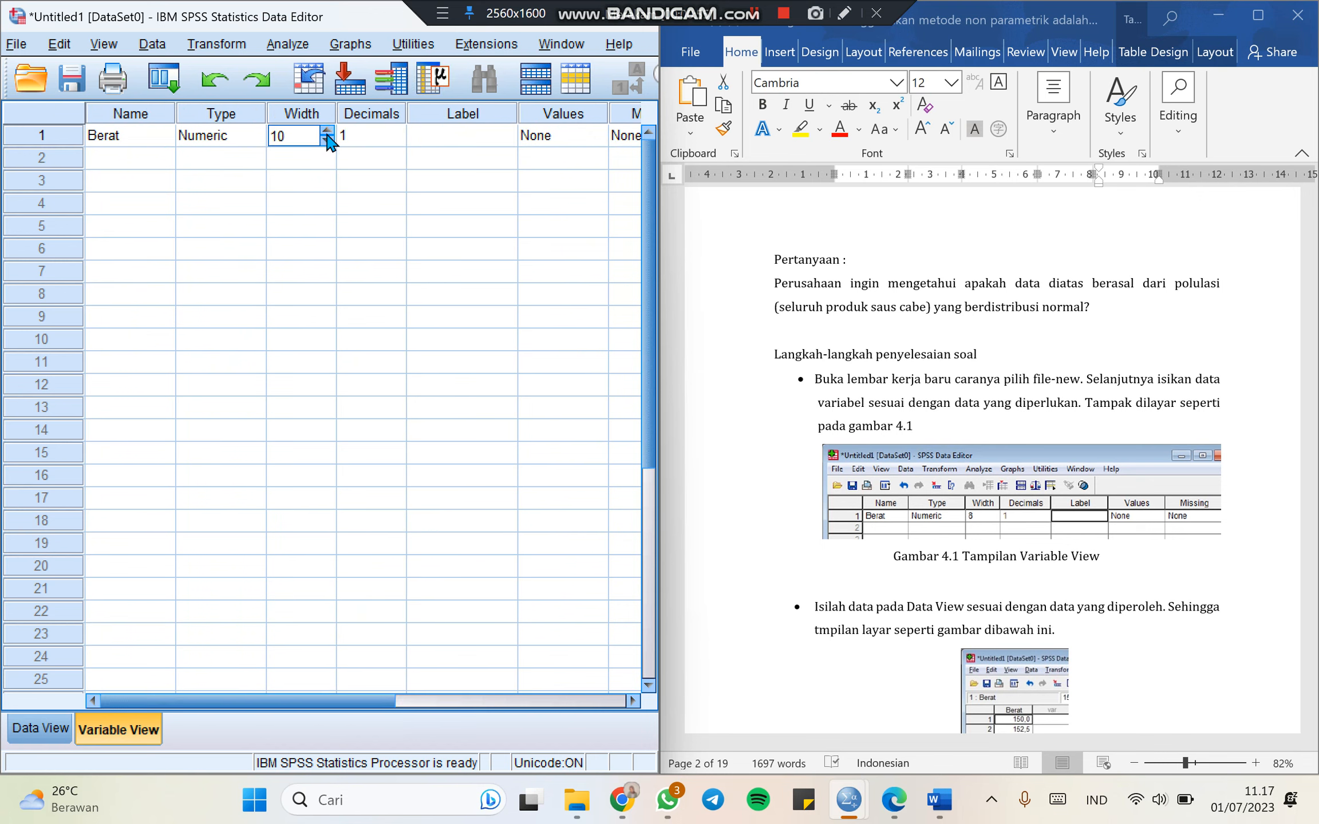
{"action": "left_click", "coordinate": [327, 140]}
{"action": "left_click", "coordinate": [327, 140]}
Check Berat's remaining variable properties, and compare its entered data values with the sample table and Data View figure in the document.
{"action": "left_click_drag", "start_coordinate": [345, 703], "coordinate": [585, 700]}
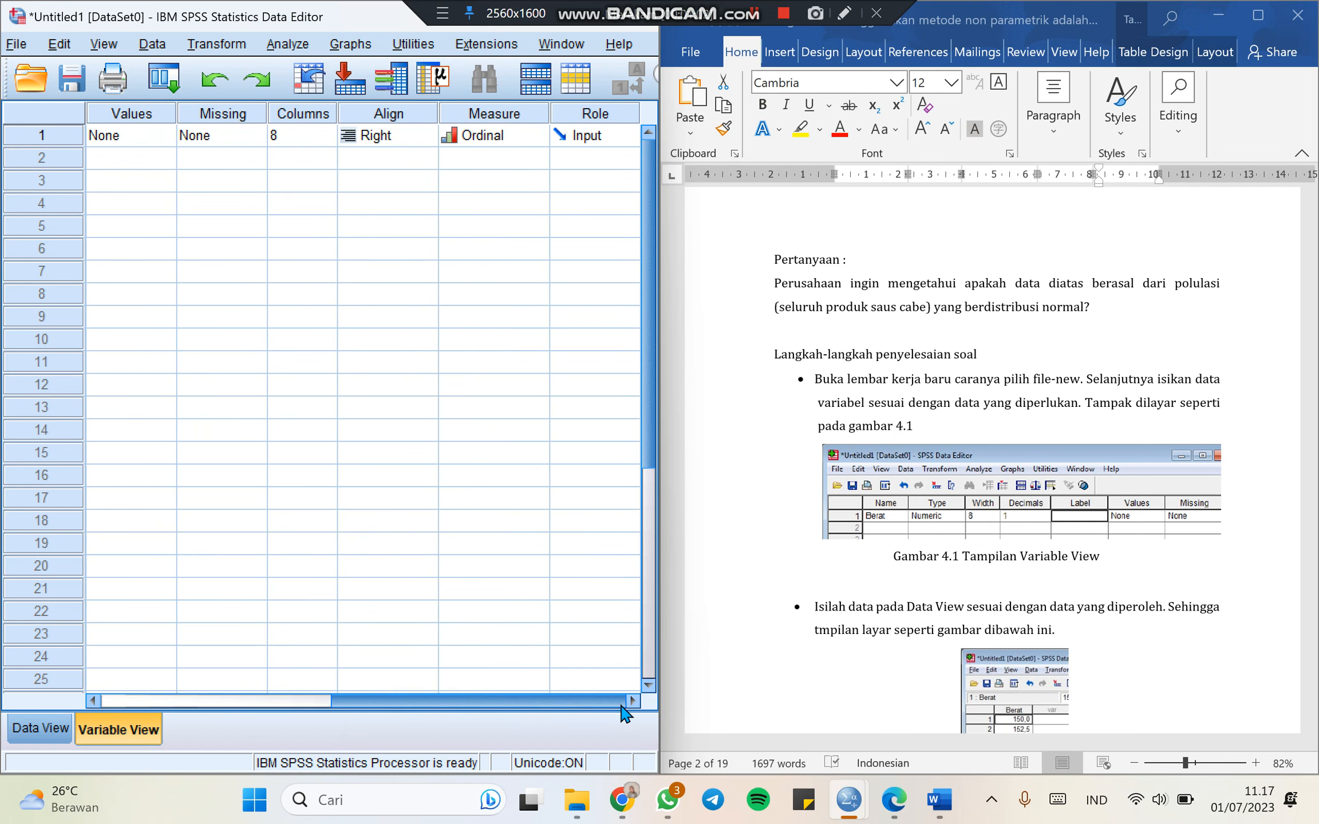
{"action": "left_click", "coordinate": [26, 728]}
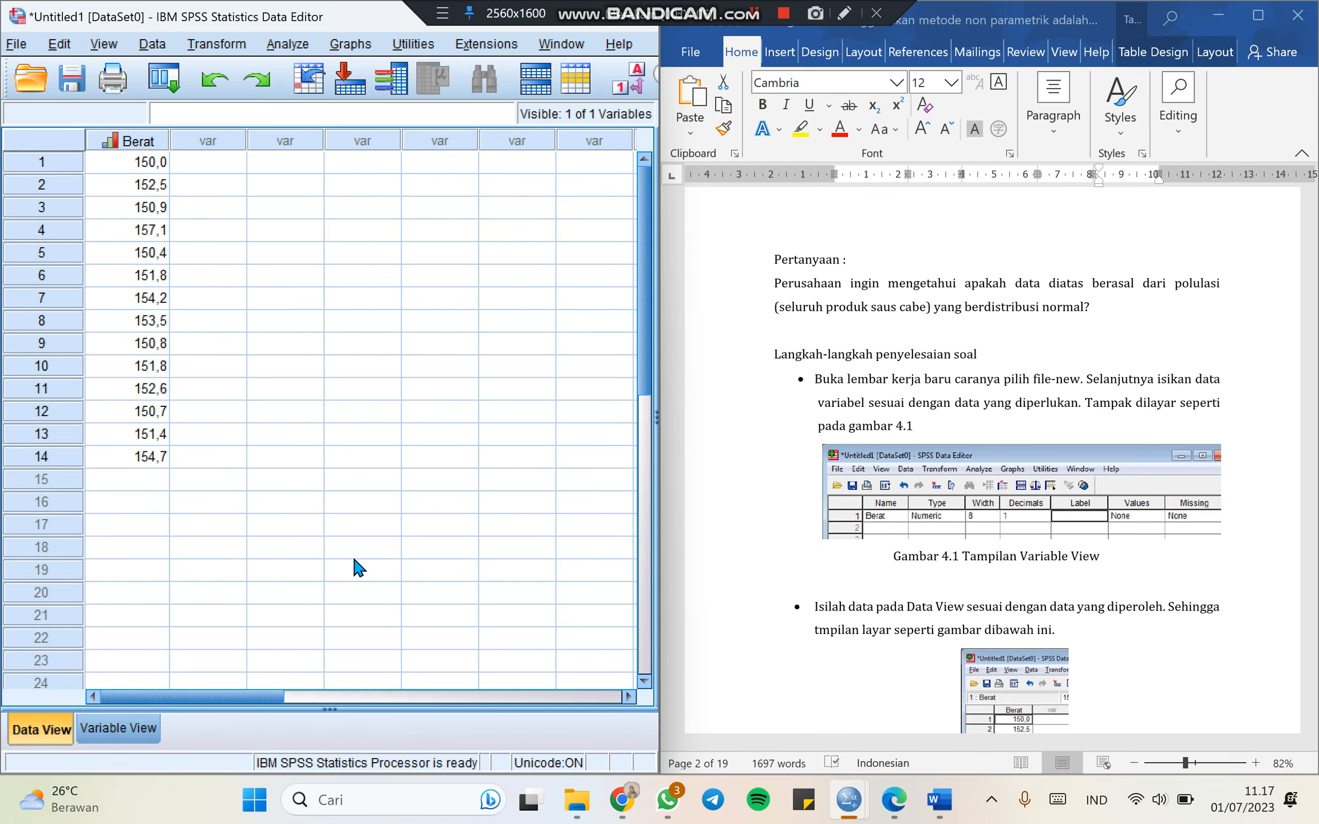
{"action": "scroll", "coordinate": [1047, 424], "scroll_direction": "up", "scroll_amount": 10}
{"action": "scroll", "coordinate": [1048, 435], "scroll_direction": "down", "scroll_amount": 2}
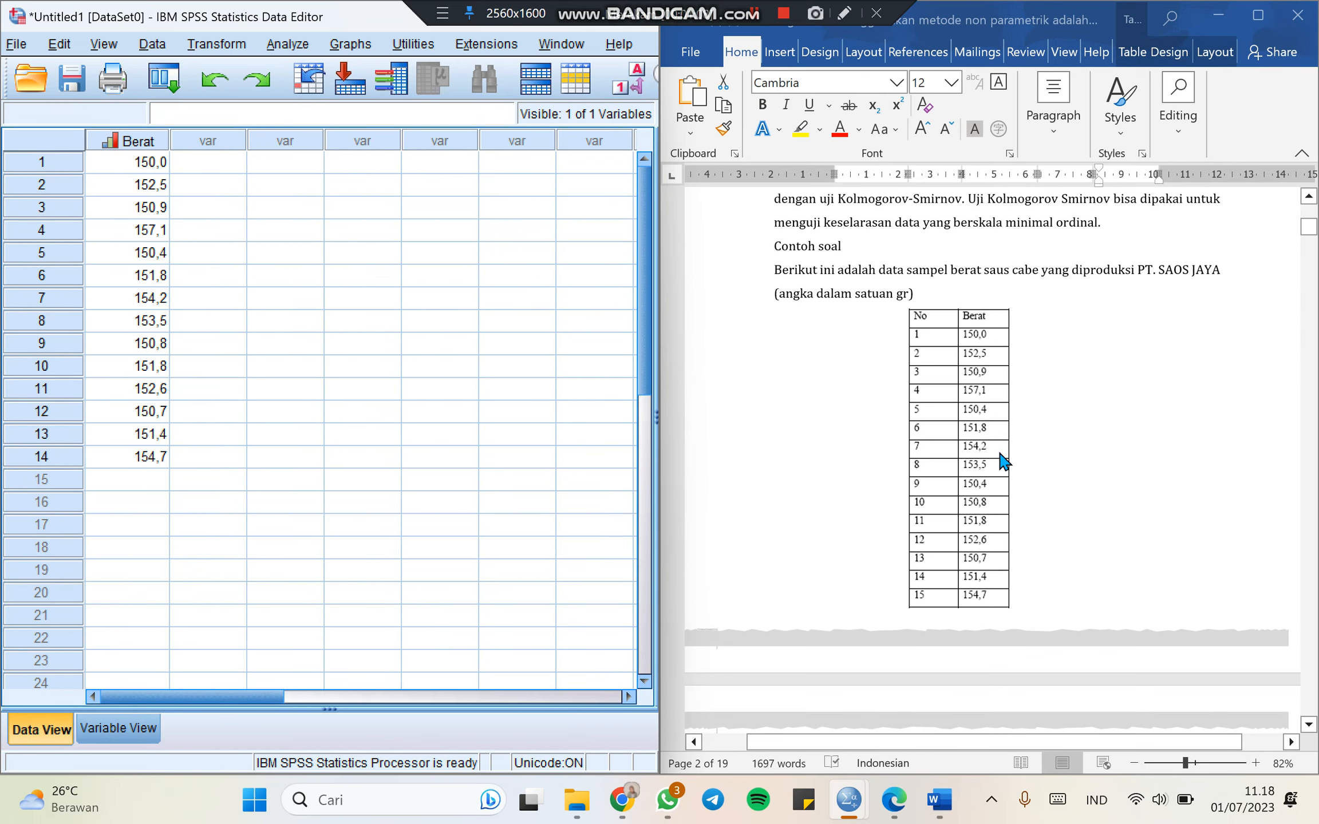
{"action": "scroll", "coordinate": [1001, 597], "scroll_direction": "down", "scroll_amount": 12}
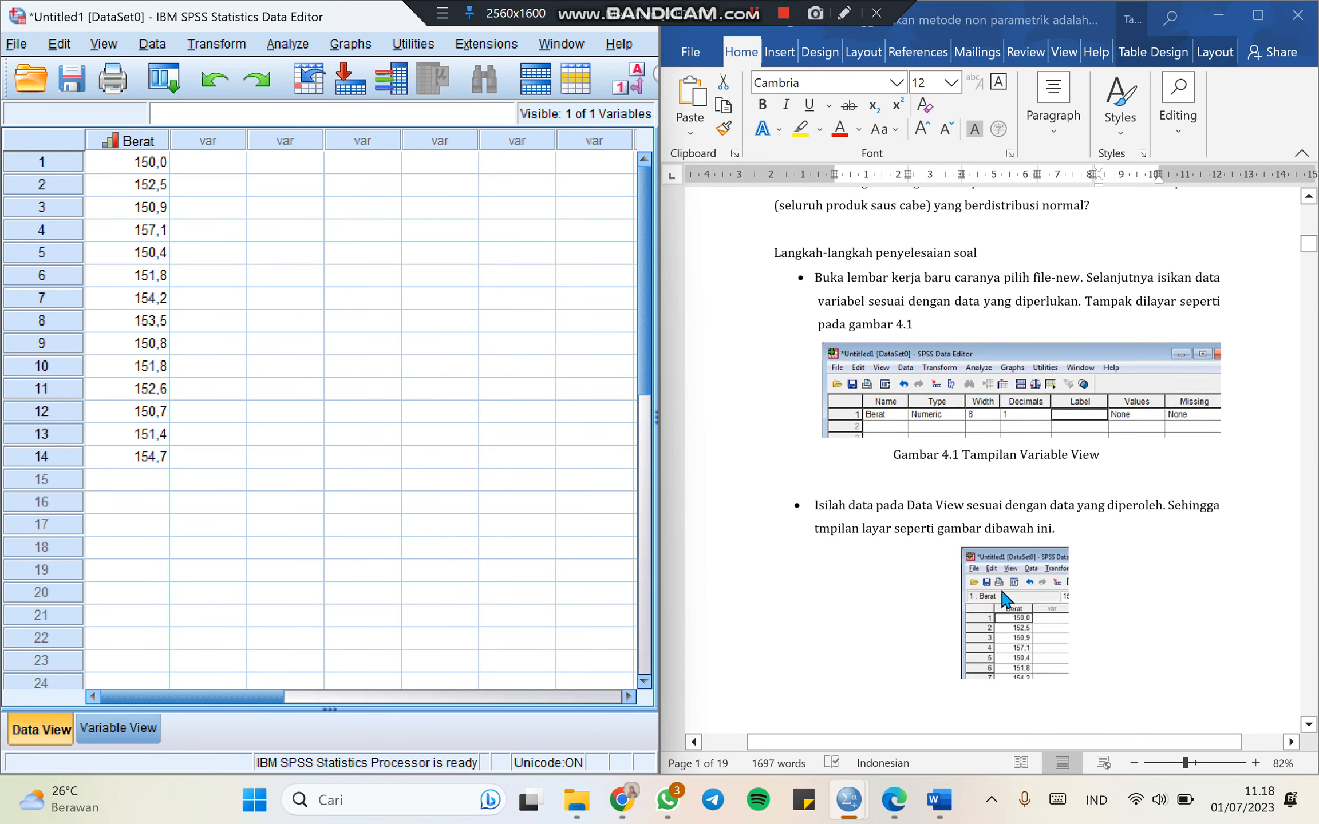
{"action": "scroll", "coordinate": [1002, 598], "scroll_direction": "down", "scroll_amount": 6}
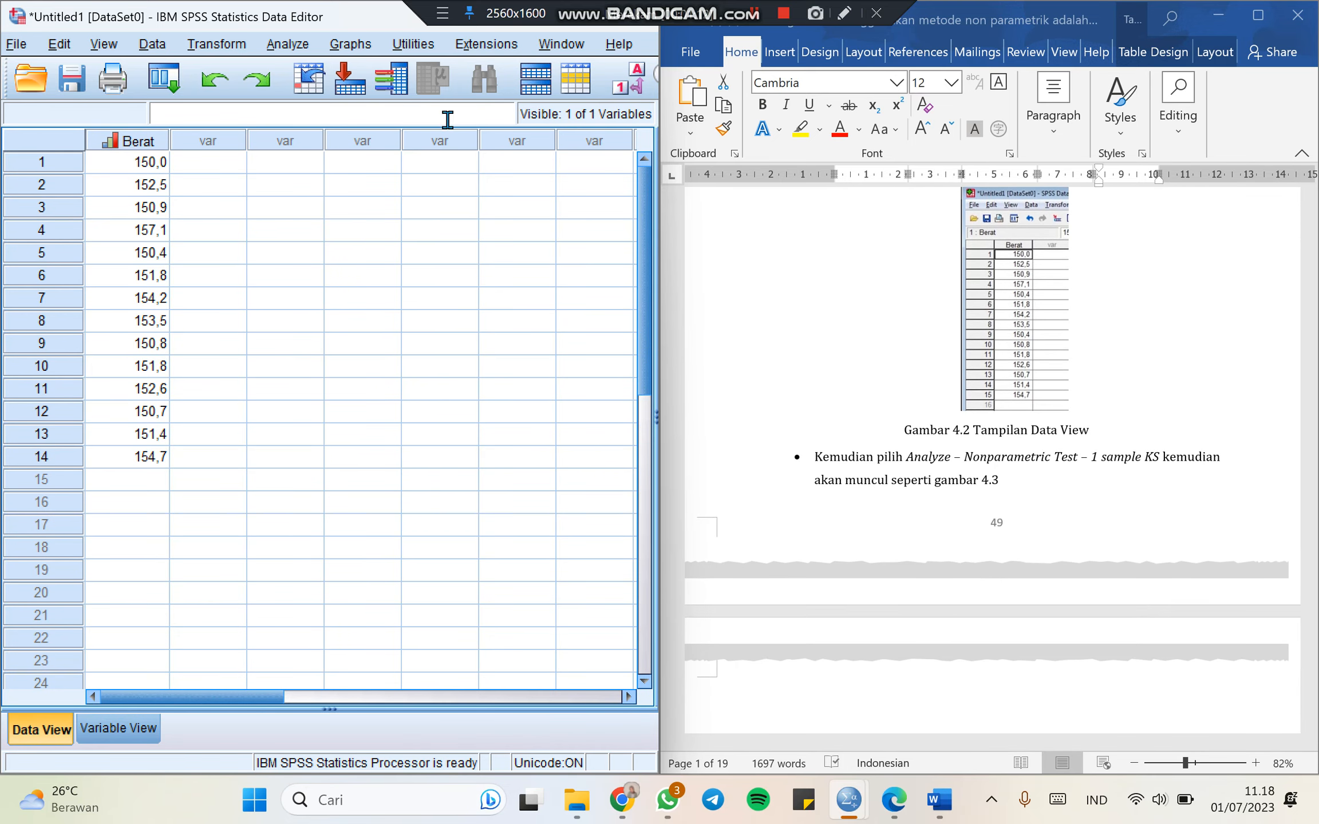
Run the legacy nonparametric 1-Sample K-S test on Berat with the Normal test distribution.
{"action": "left_click", "coordinate": [285, 49]}
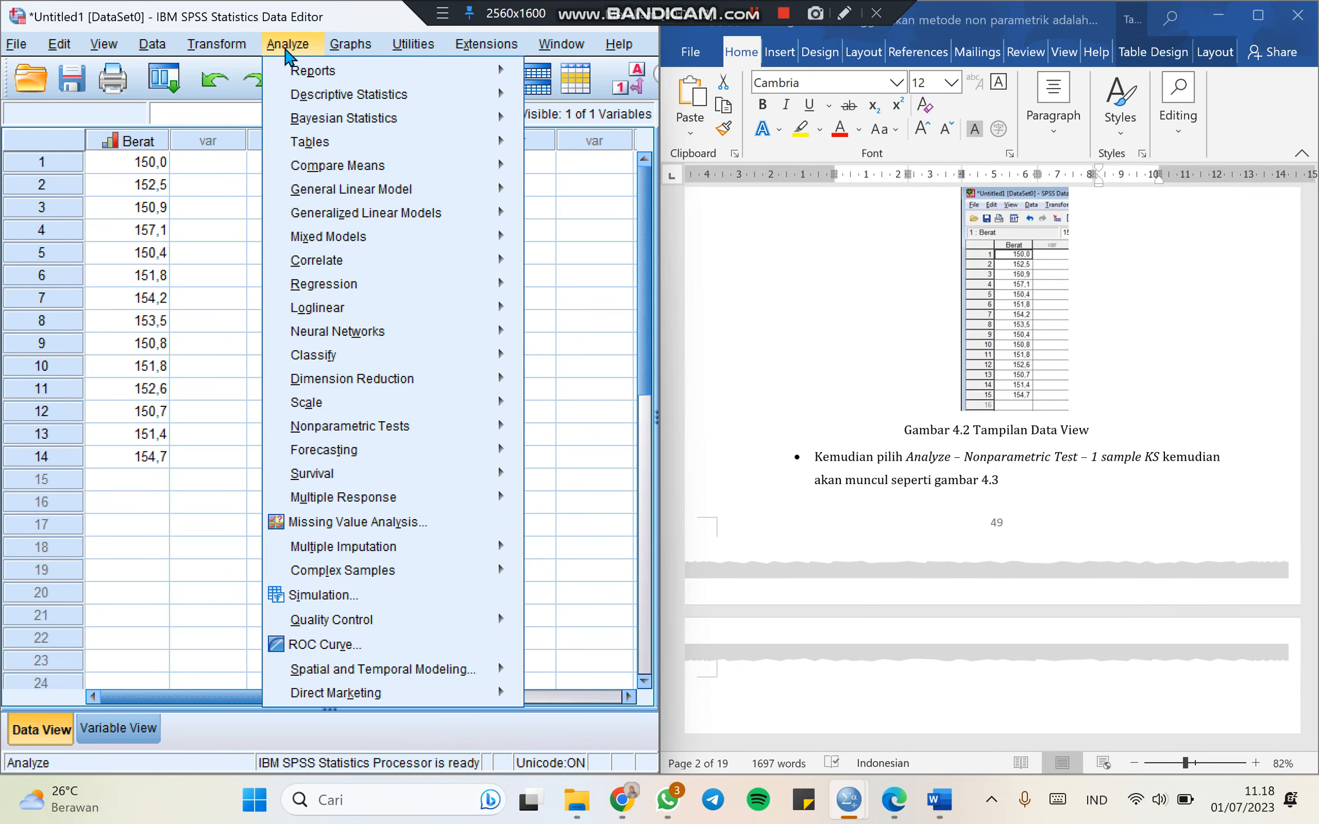
{"action": "mouse_move", "coordinate": [408, 497]}
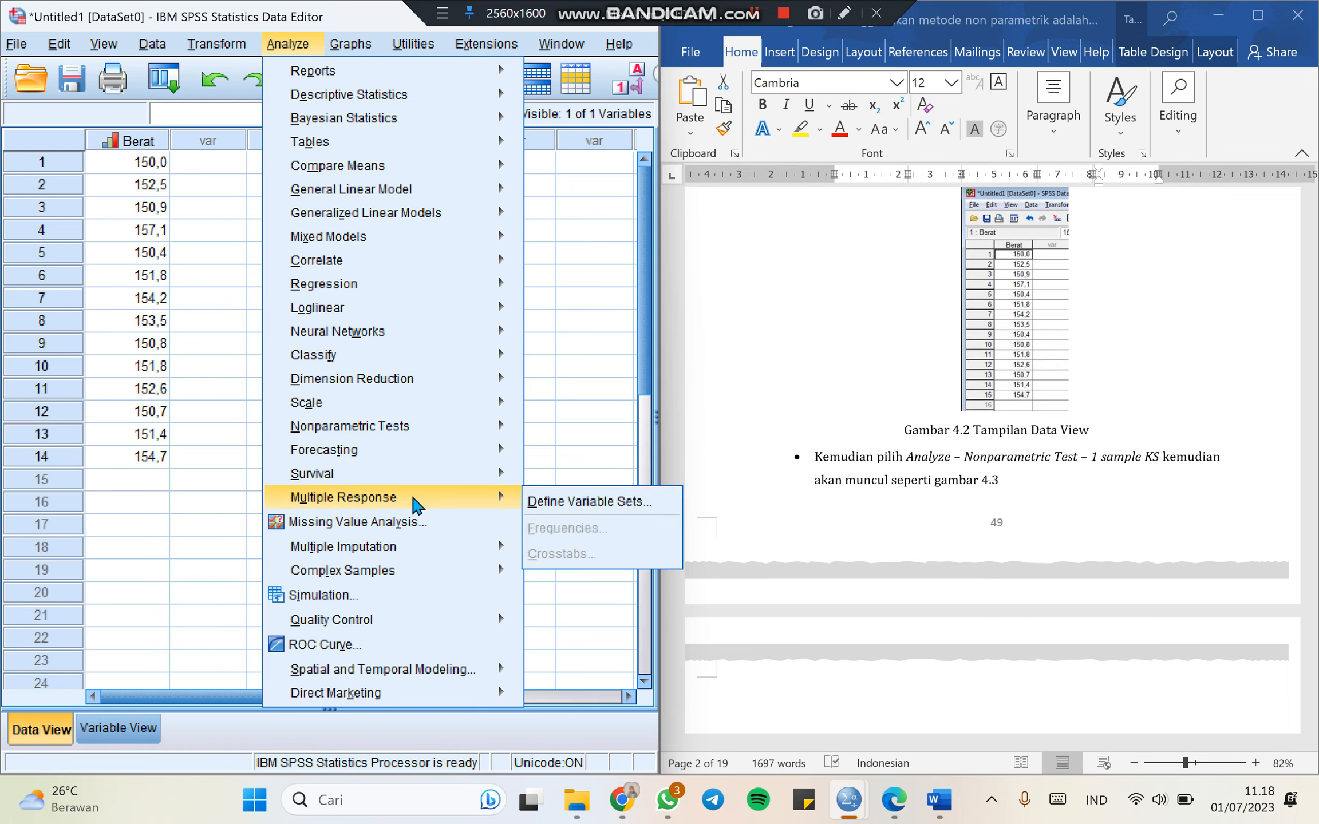
{"action": "mouse_move", "coordinate": [492, 437]}
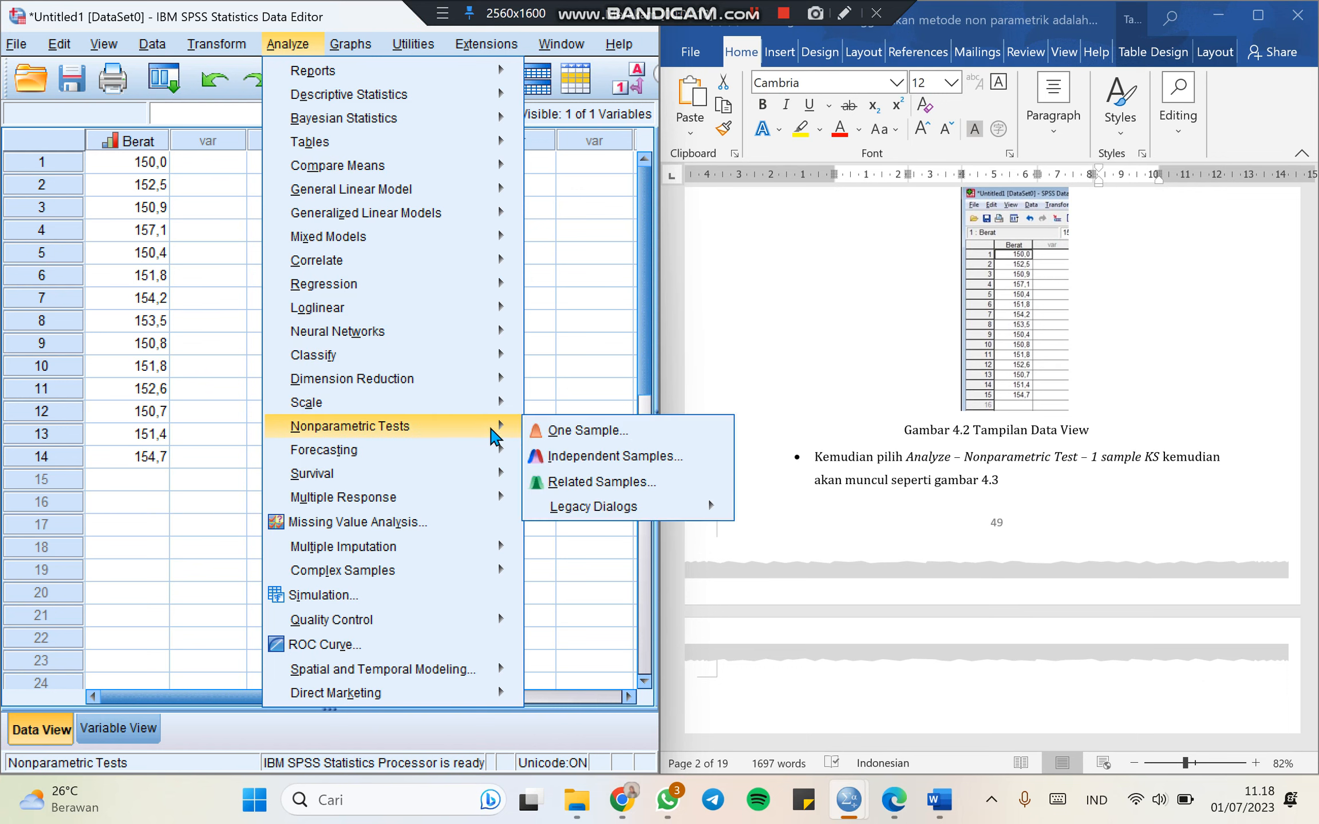
{"action": "mouse_move", "coordinate": [649, 507]}
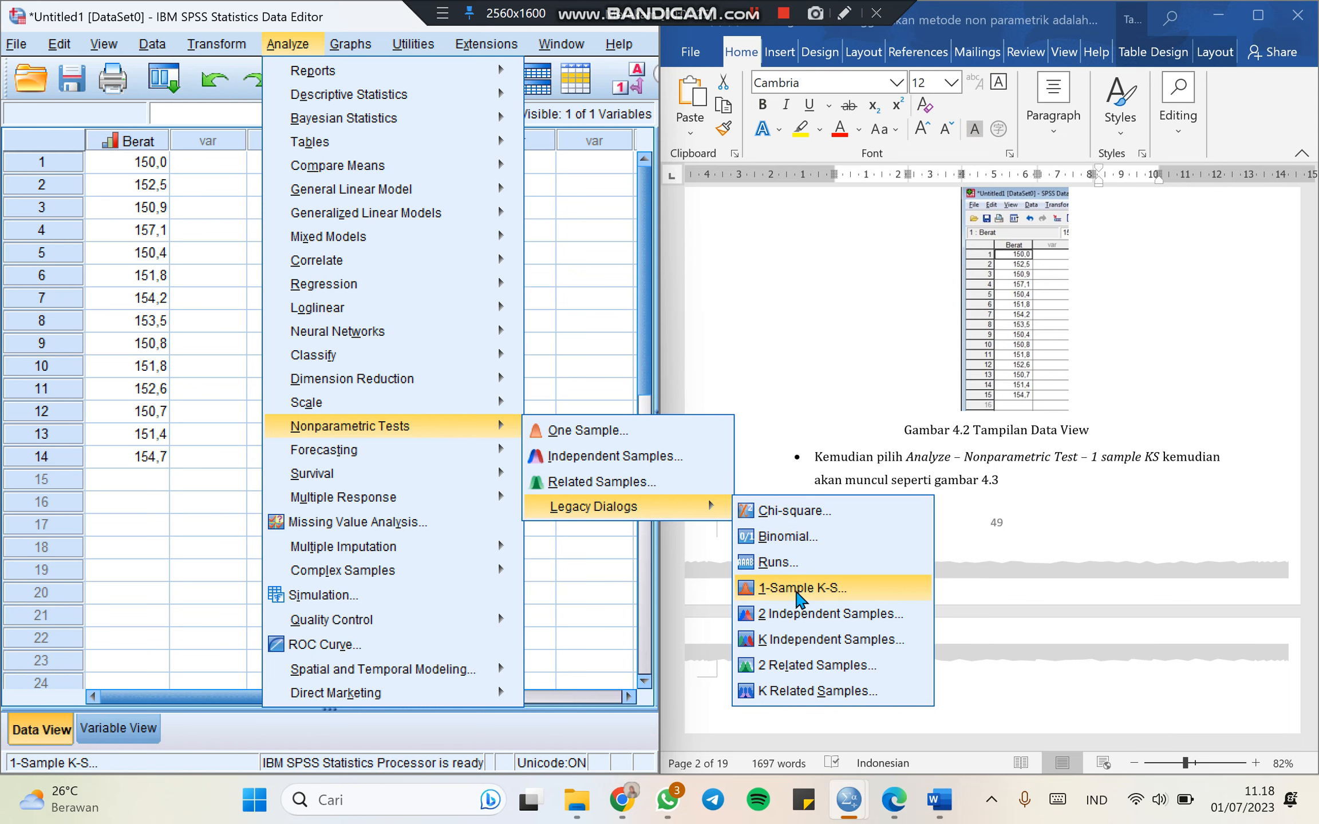
{"action": "left_click", "coordinate": [799, 590]}
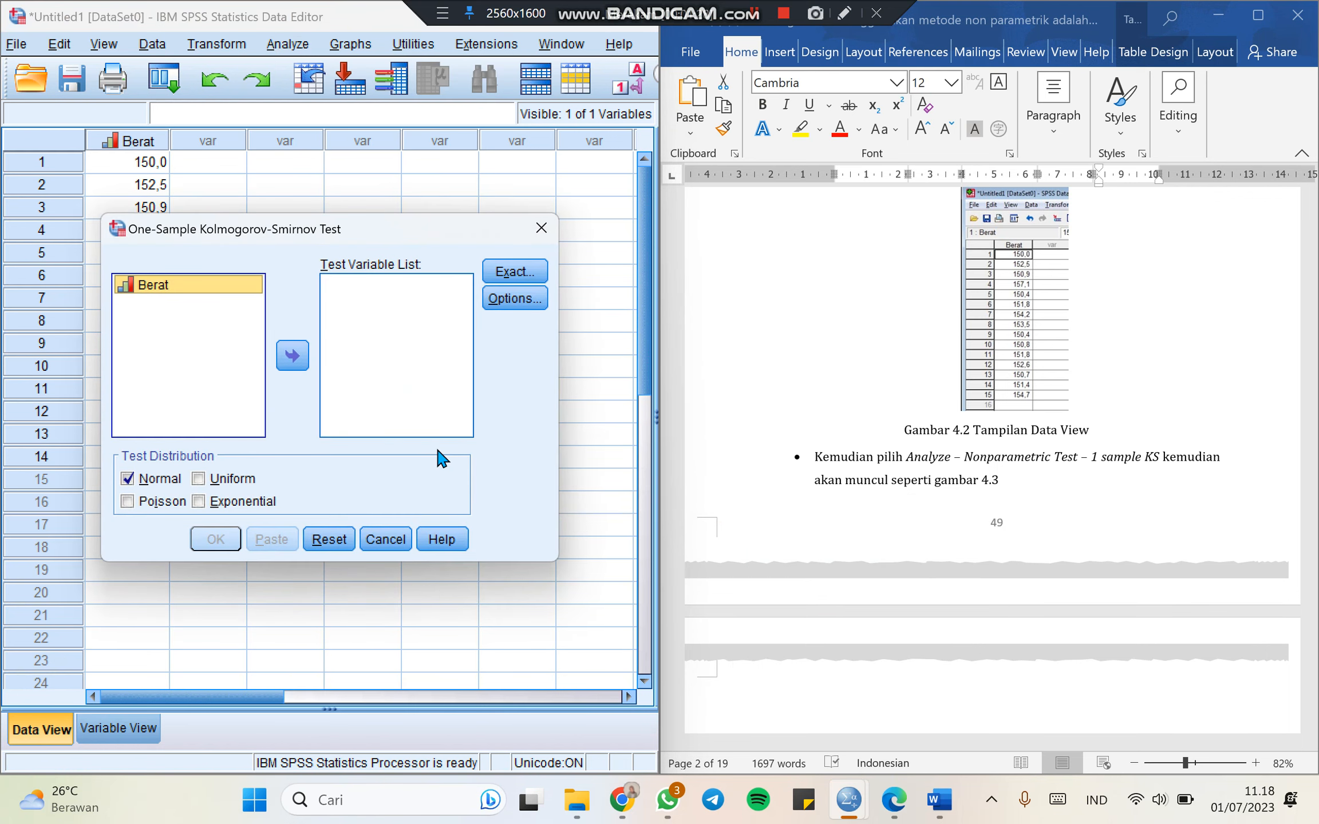
{"action": "left_click", "coordinate": [293, 357]}
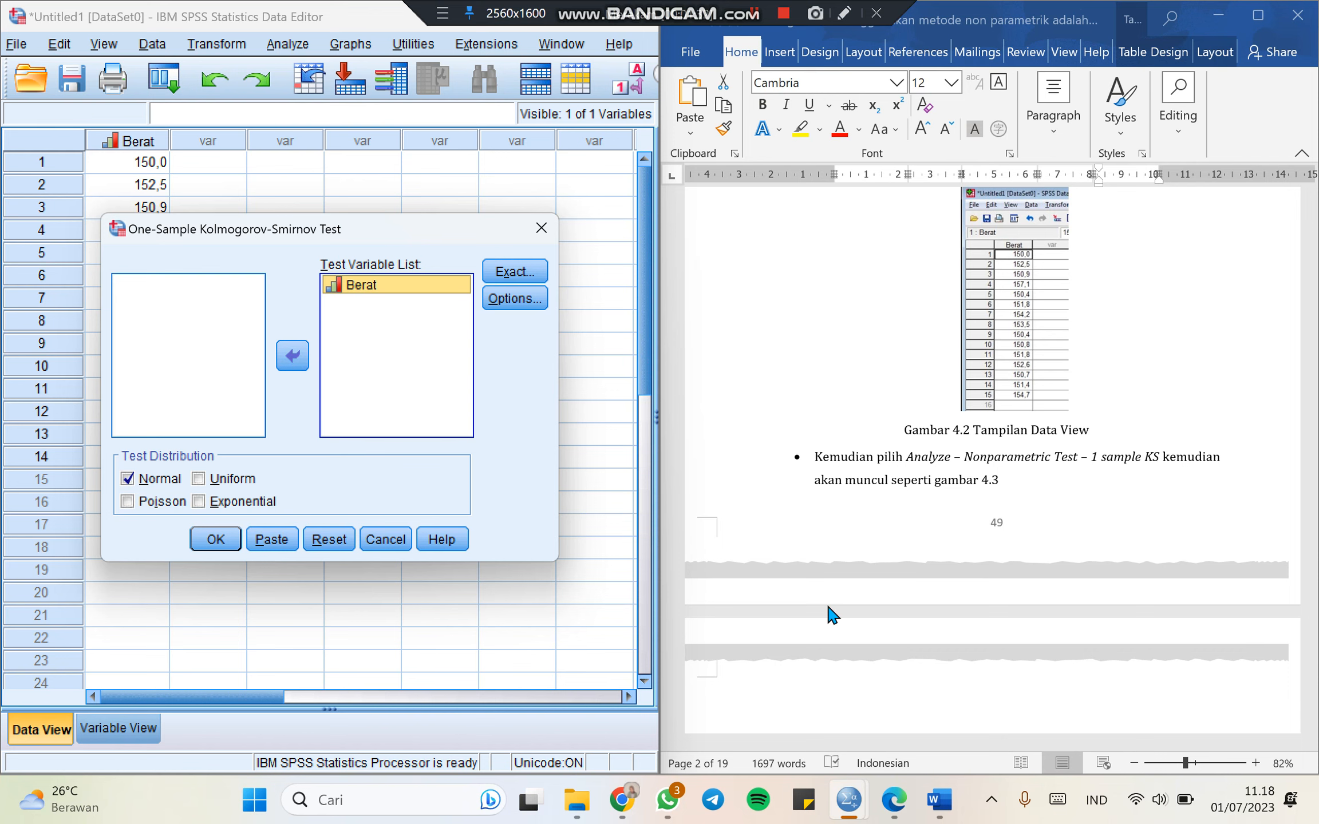
{"action": "scroll", "coordinate": [833, 615], "scroll_direction": "down", "scroll_amount": 8}
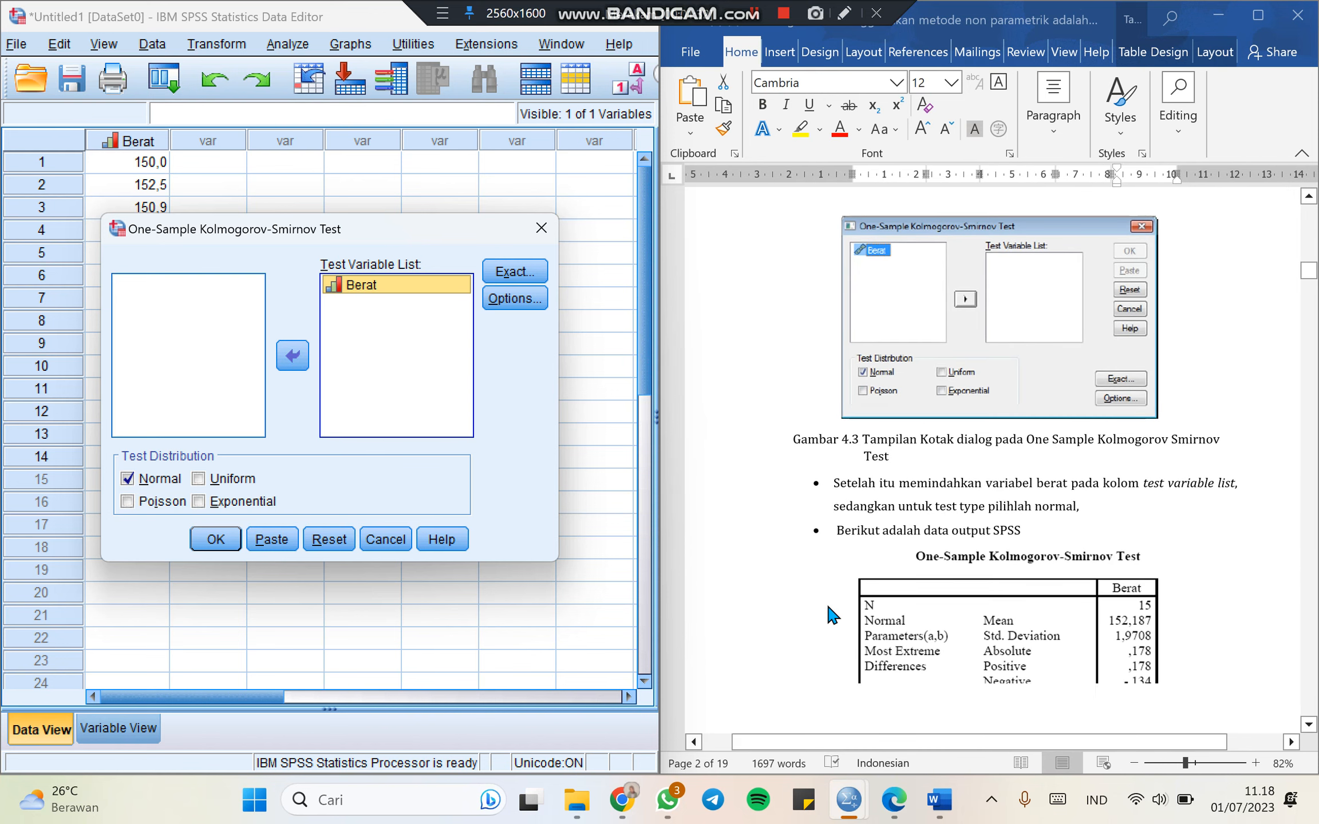
{"action": "left_click", "coordinate": [217, 541]}
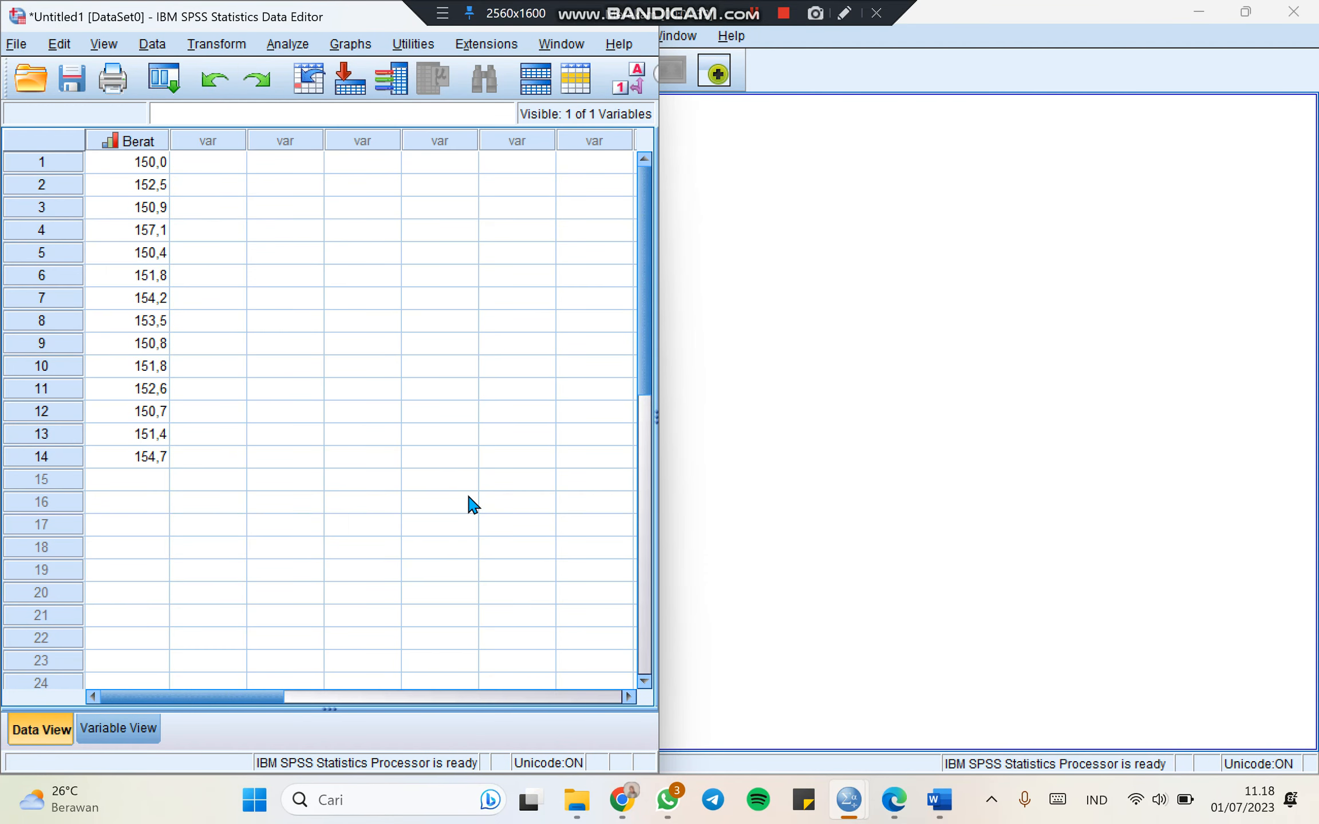
Compare the One-Sample Kolmogorov-Smirnov output table with the decision rule and conclusion in the Word document.
{"action": "left_click", "coordinate": [945, 818]}
{"action": "scroll", "coordinate": [972, 550], "scroll_direction": "down", "scroll_amount": 15}
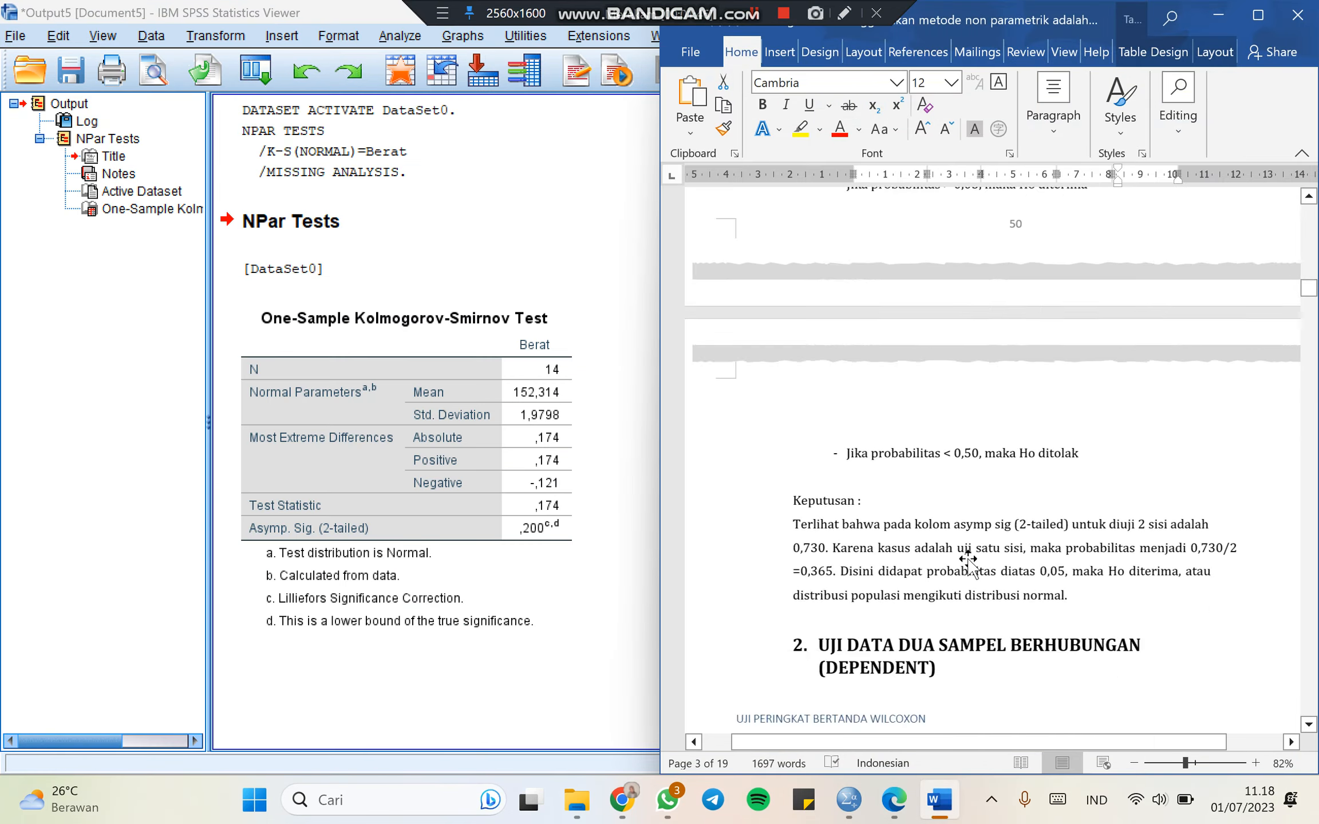
{"action": "left_click", "coordinate": [598, 610]}
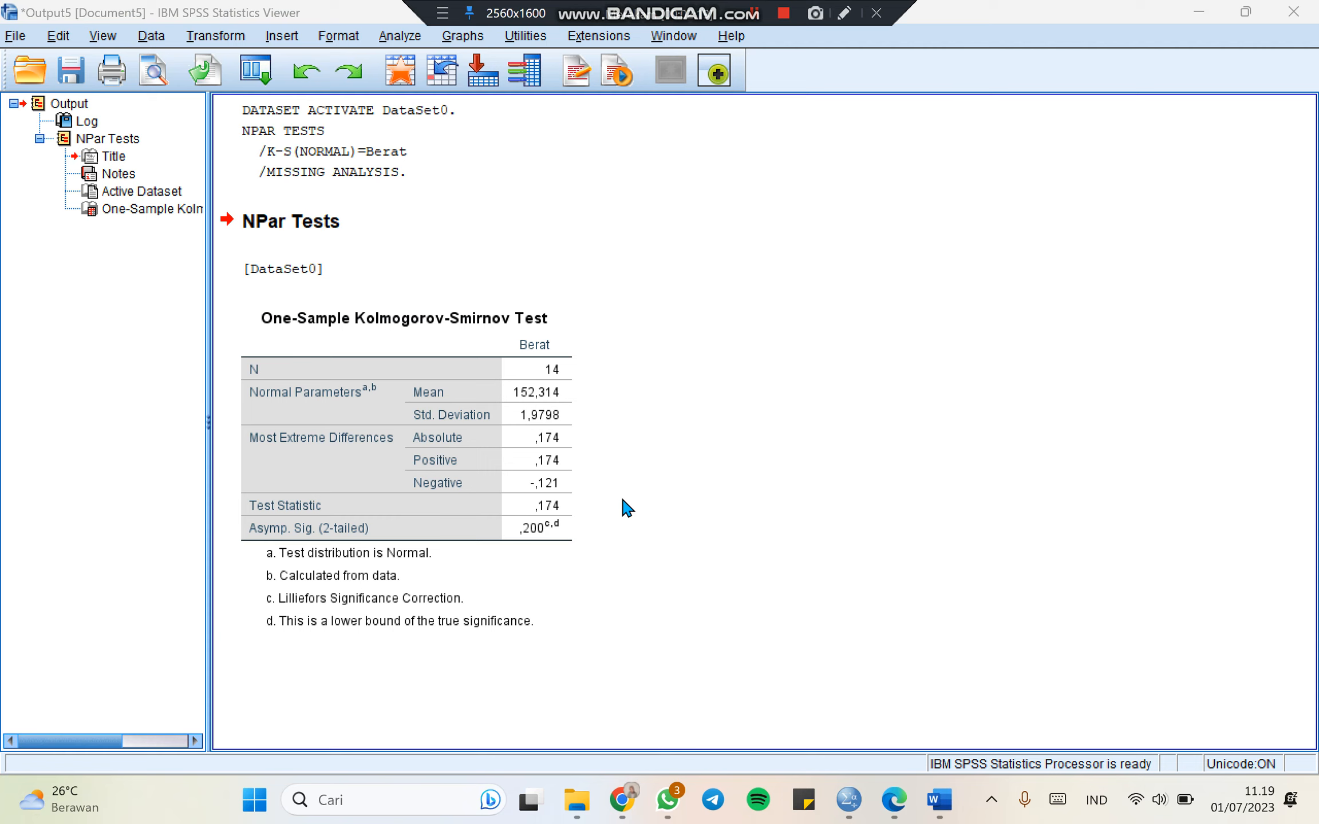
{"action": "left_click", "coordinate": [538, 504]}
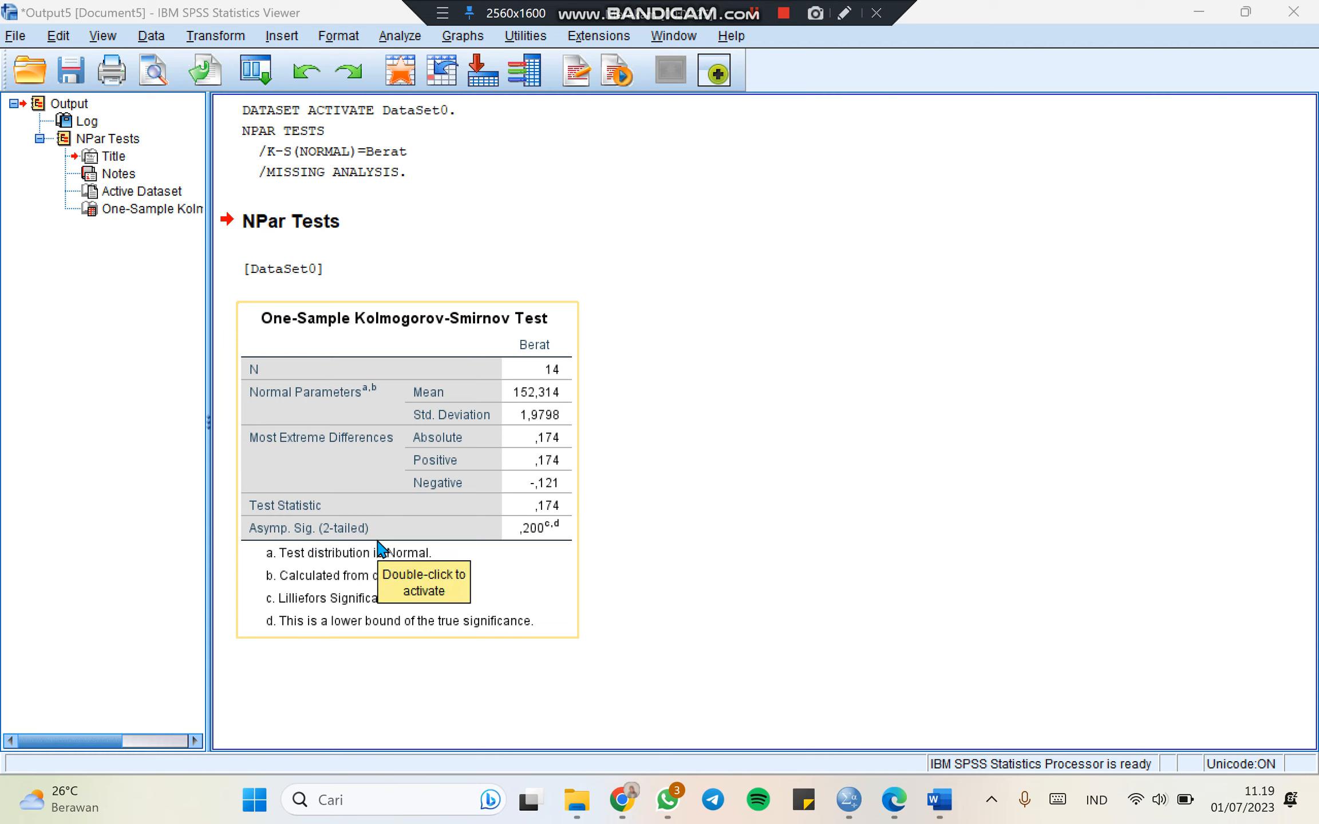
{"action": "left_click", "coordinate": [616, 574]}
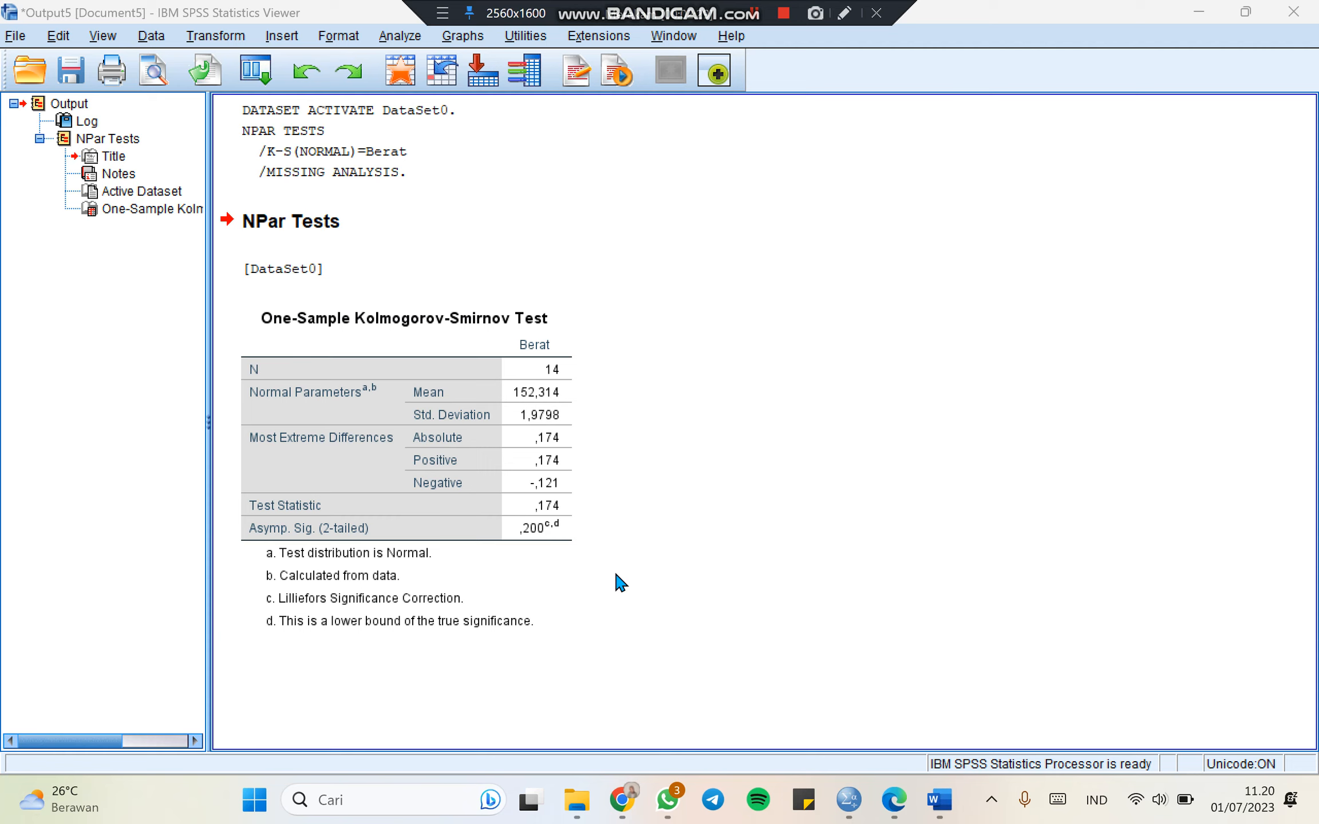
{"action": "left_click", "coordinate": [567, 543]}
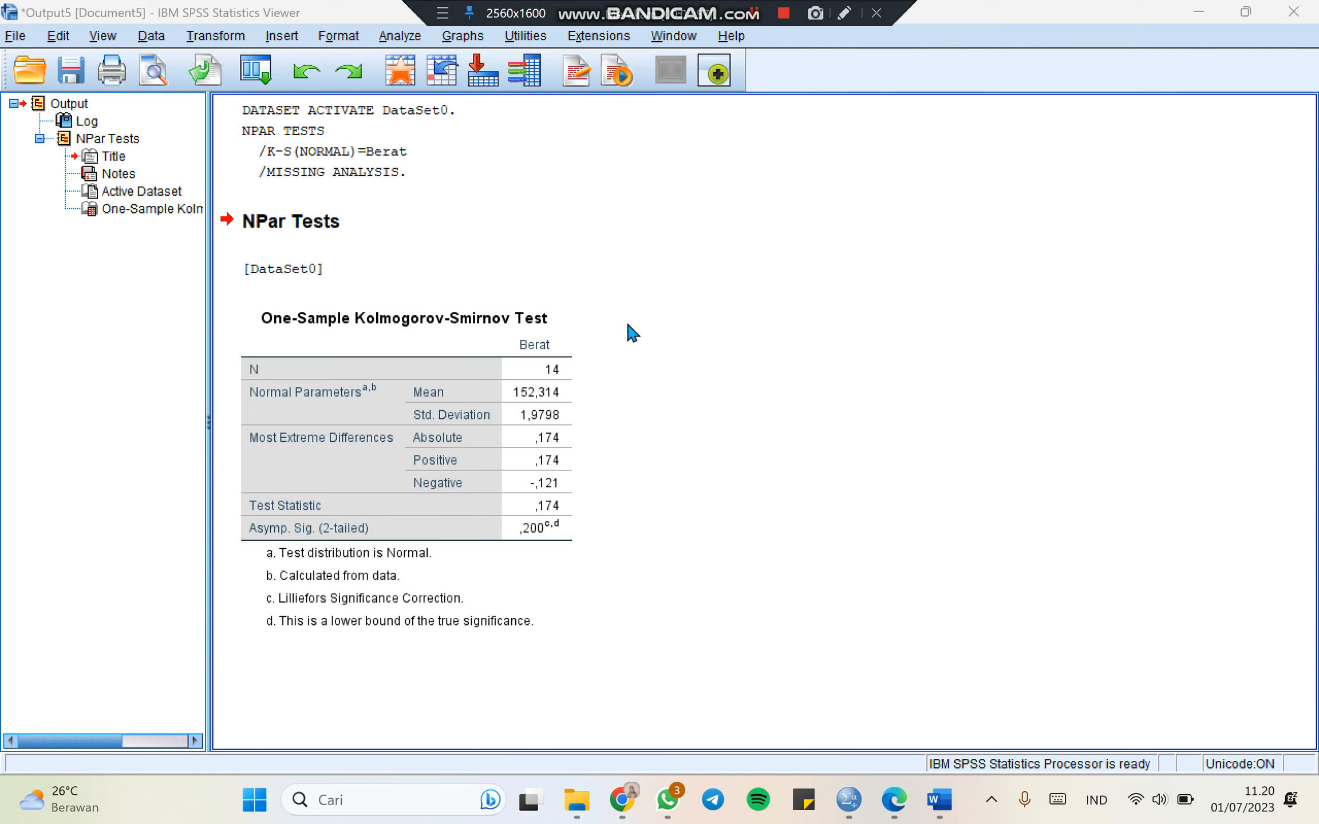
{"action": "left_click", "coordinate": [759, 18]}
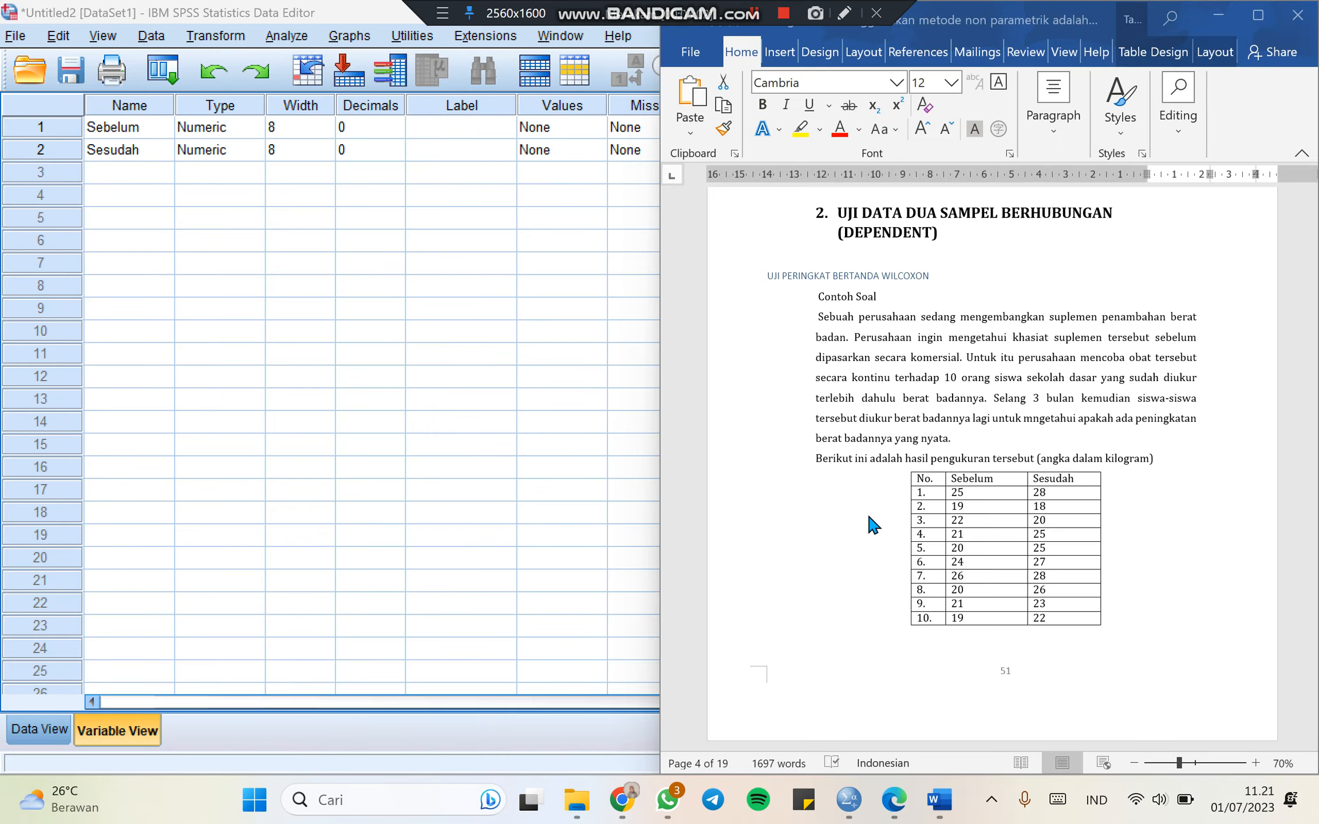
Read the Wilcoxon signed-rank example in the Word document, and show the data values of Sebelum and Sesudah in SPSS.
{"action": "scroll", "coordinate": [863, 550], "scroll_direction": "down", "scroll_amount": 2}
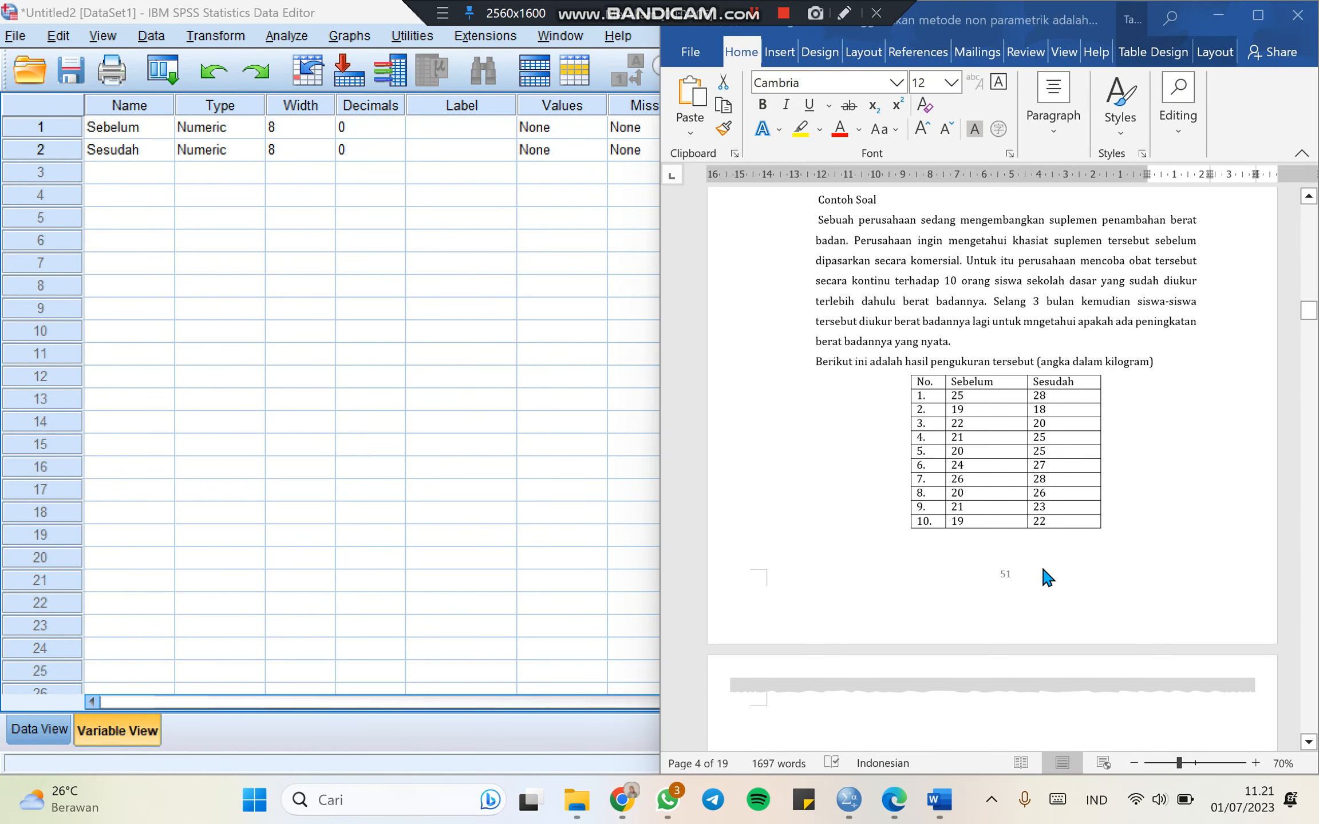
{"action": "scroll", "coordinate": [1042, 565], "scroll_direction": "down", "scroll_amount": 4}
{"action": "scroll", "coordinate": [930, 579], "scroll_direction": "down", "scroll_amount": 8}
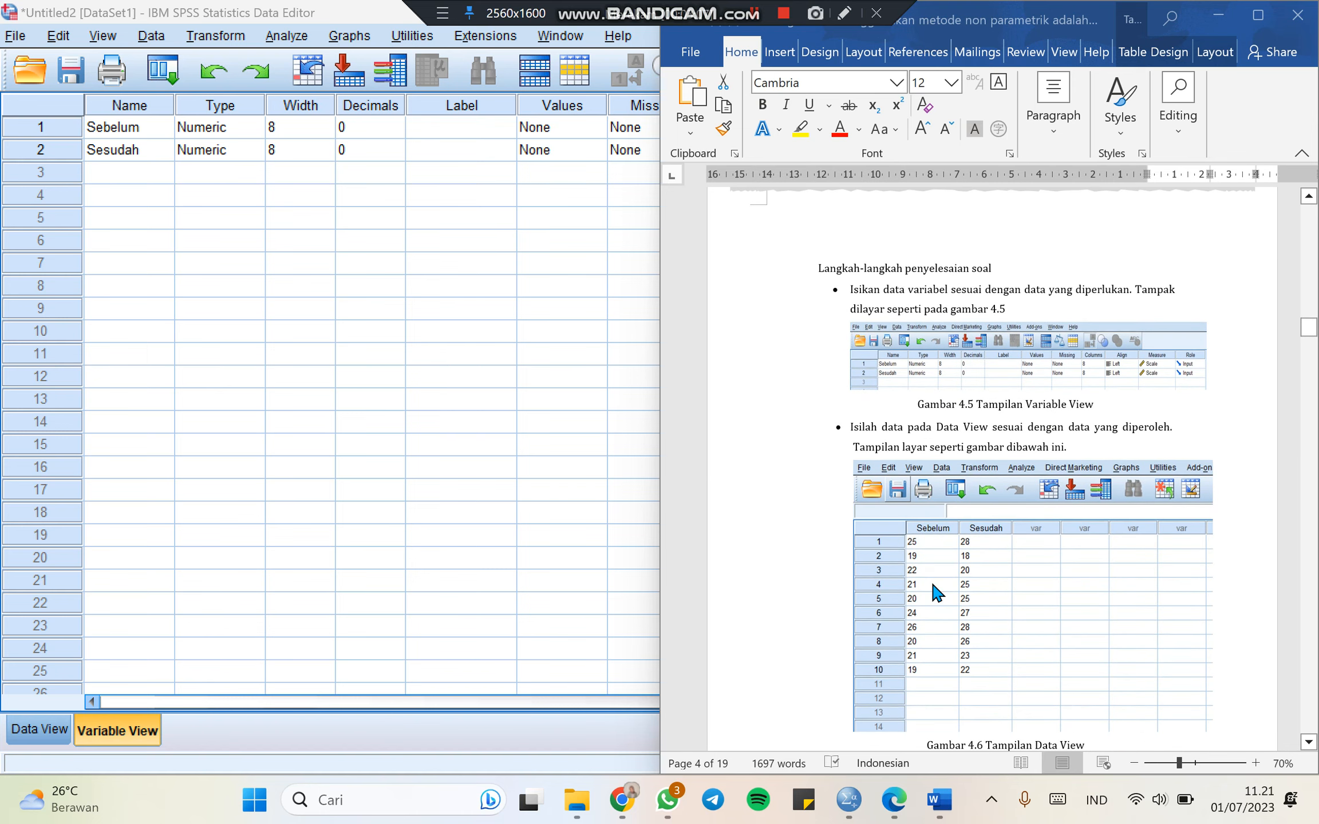
{"action": "left_click", "coordinate": [426, 559]}
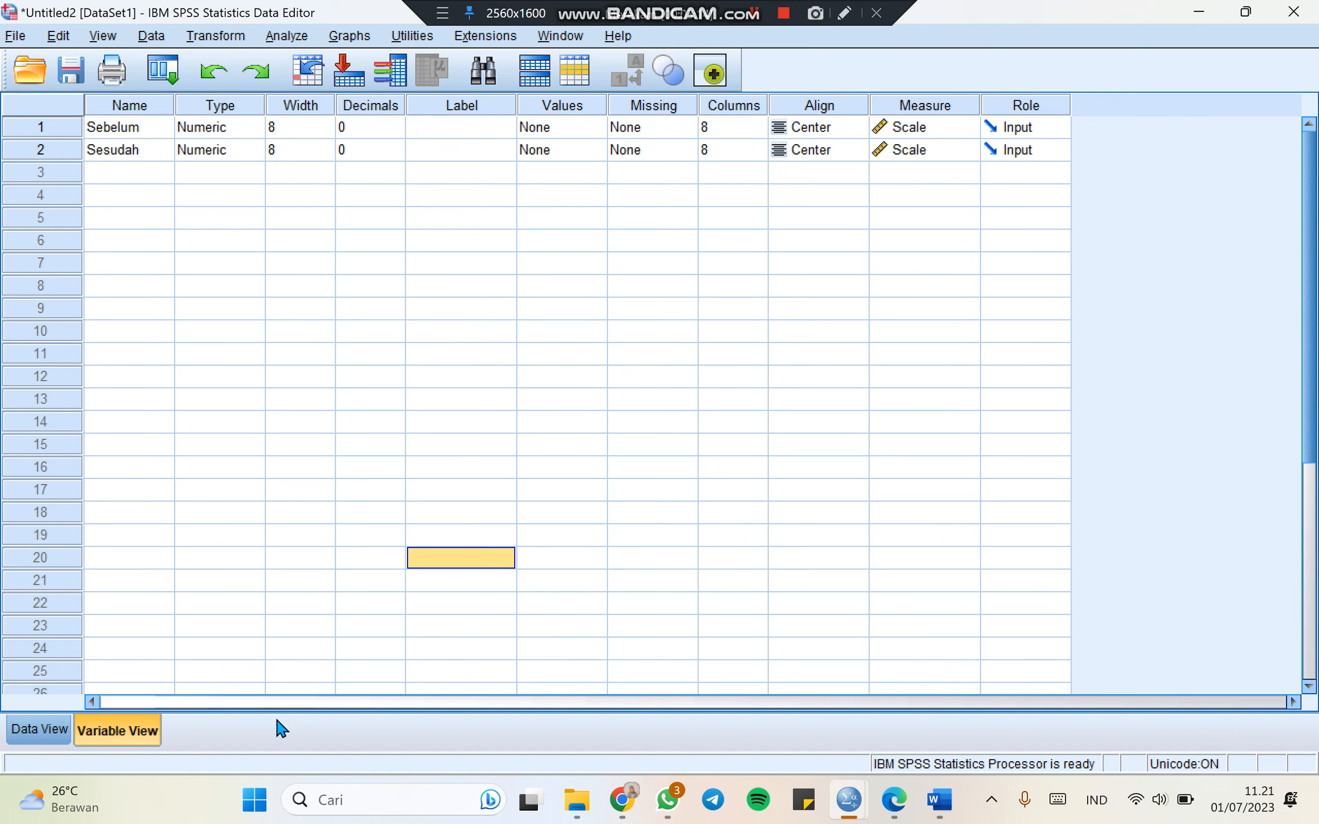
{"action": "left_click", "coordinate": [931, 813]}
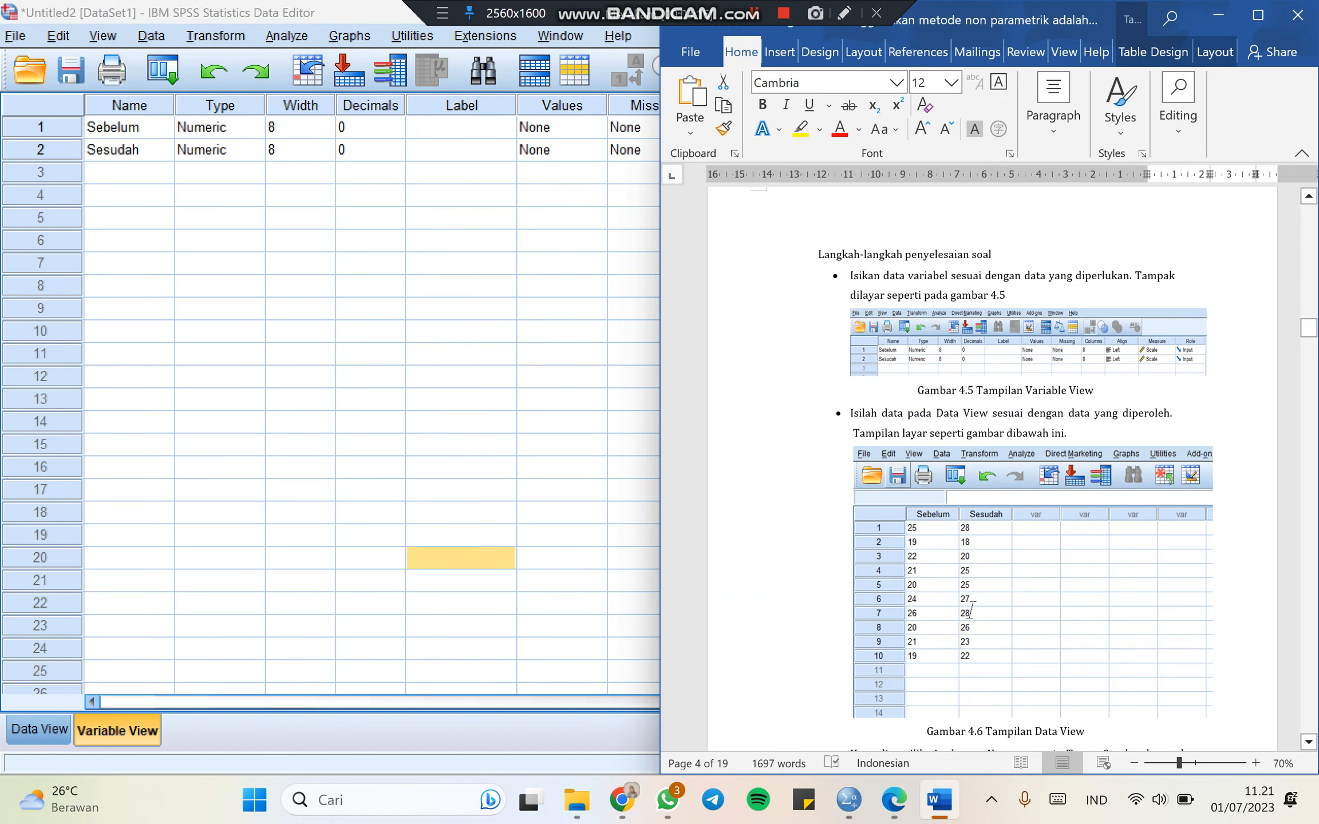
{"action": "scroll", "coordinate": [972, 611], "scroll_direction": "down", "scroll_amount": 5}
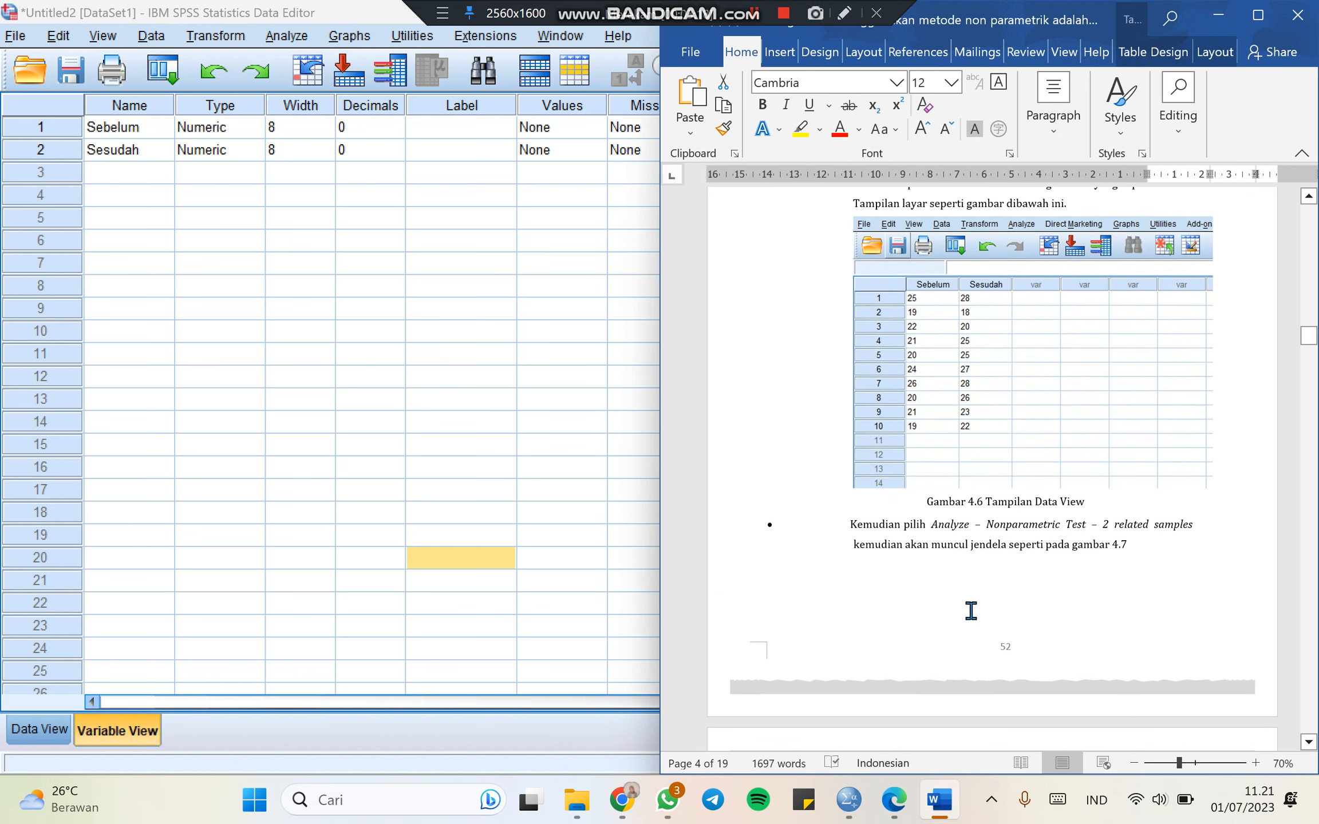
{"action": "left_click", "coordinate": [54, 731]}
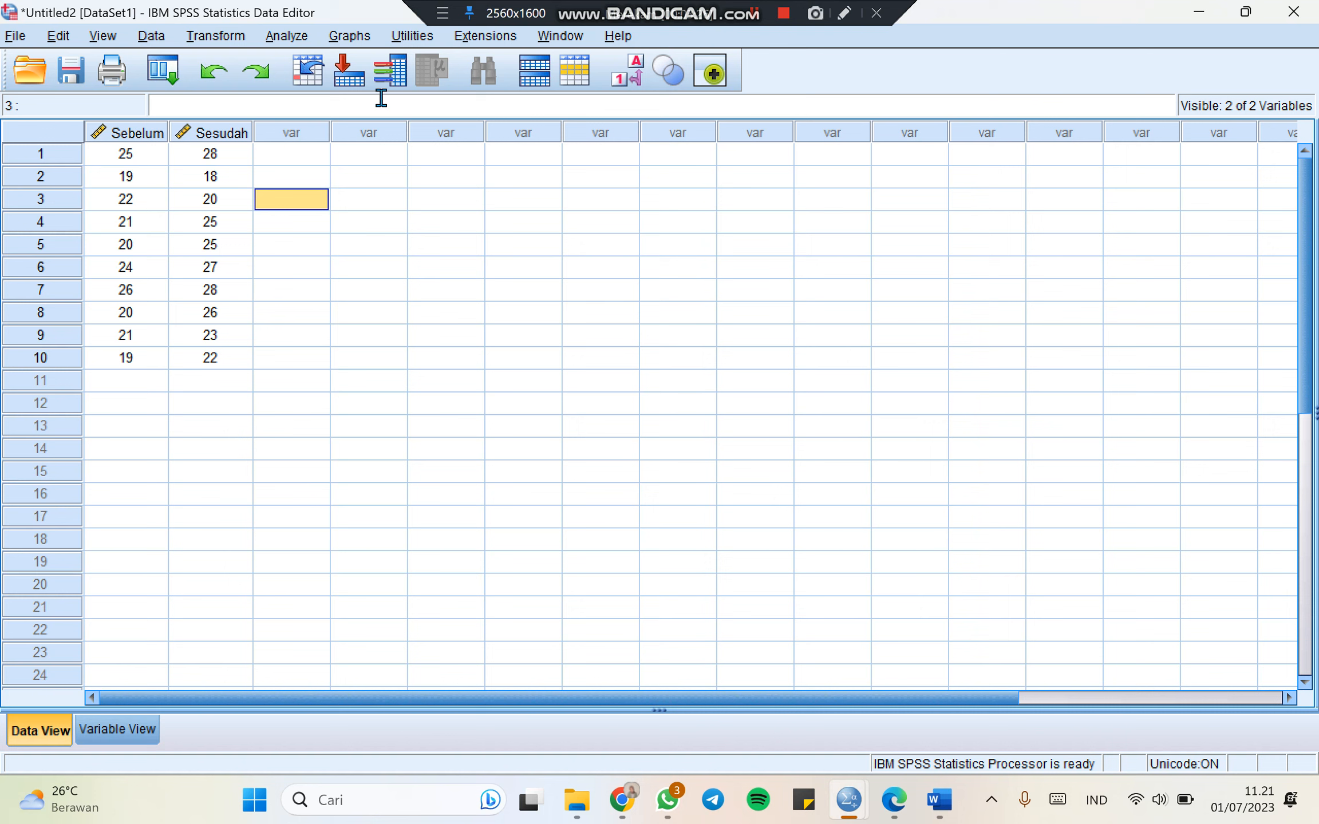
Run the legacy nonparametric 2 Related Samples test with the Wilcoxon type on the pair Sebelum and Sesudah, and view its output.
{"action": "left_click", "coordinate": [290, 36]}
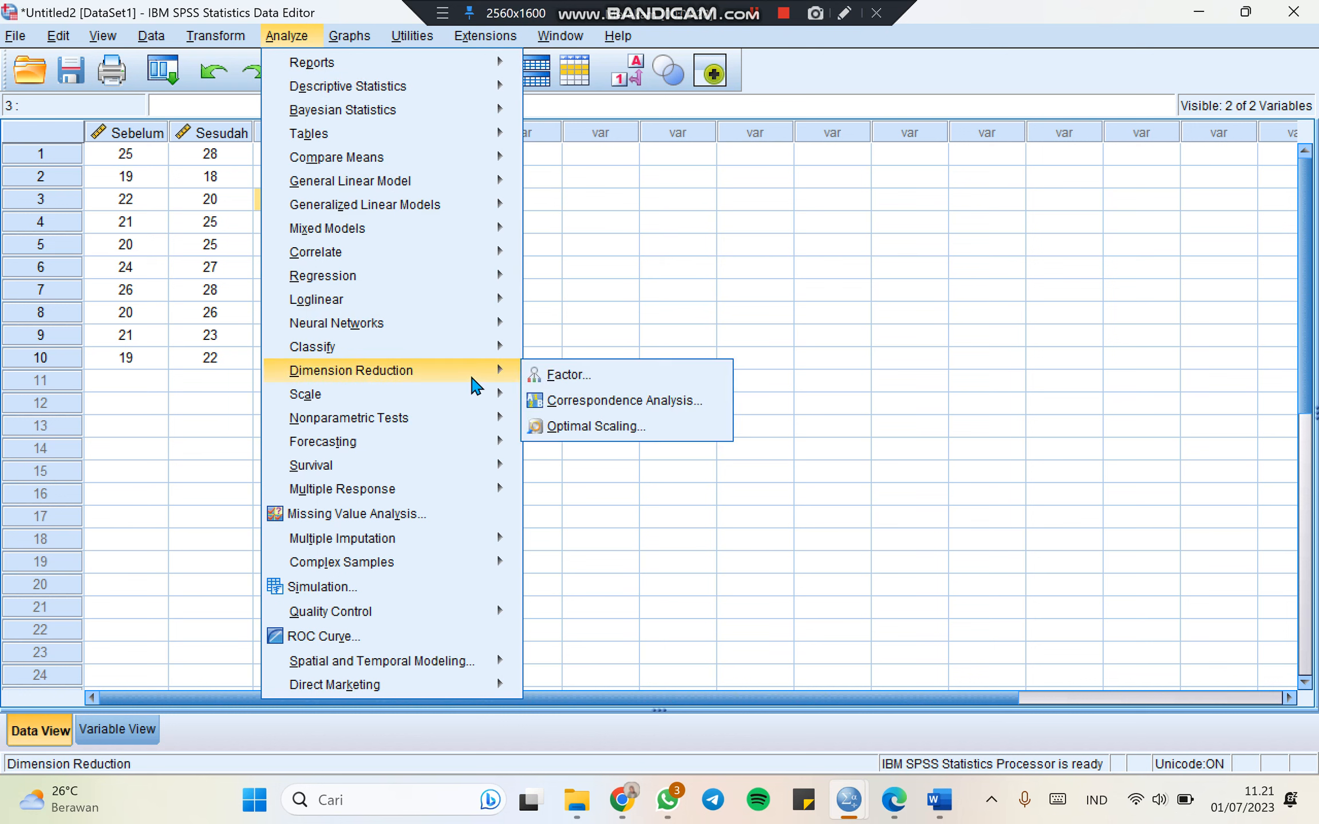
{"action": "mouse_move", "coordinate": [499, 401]}
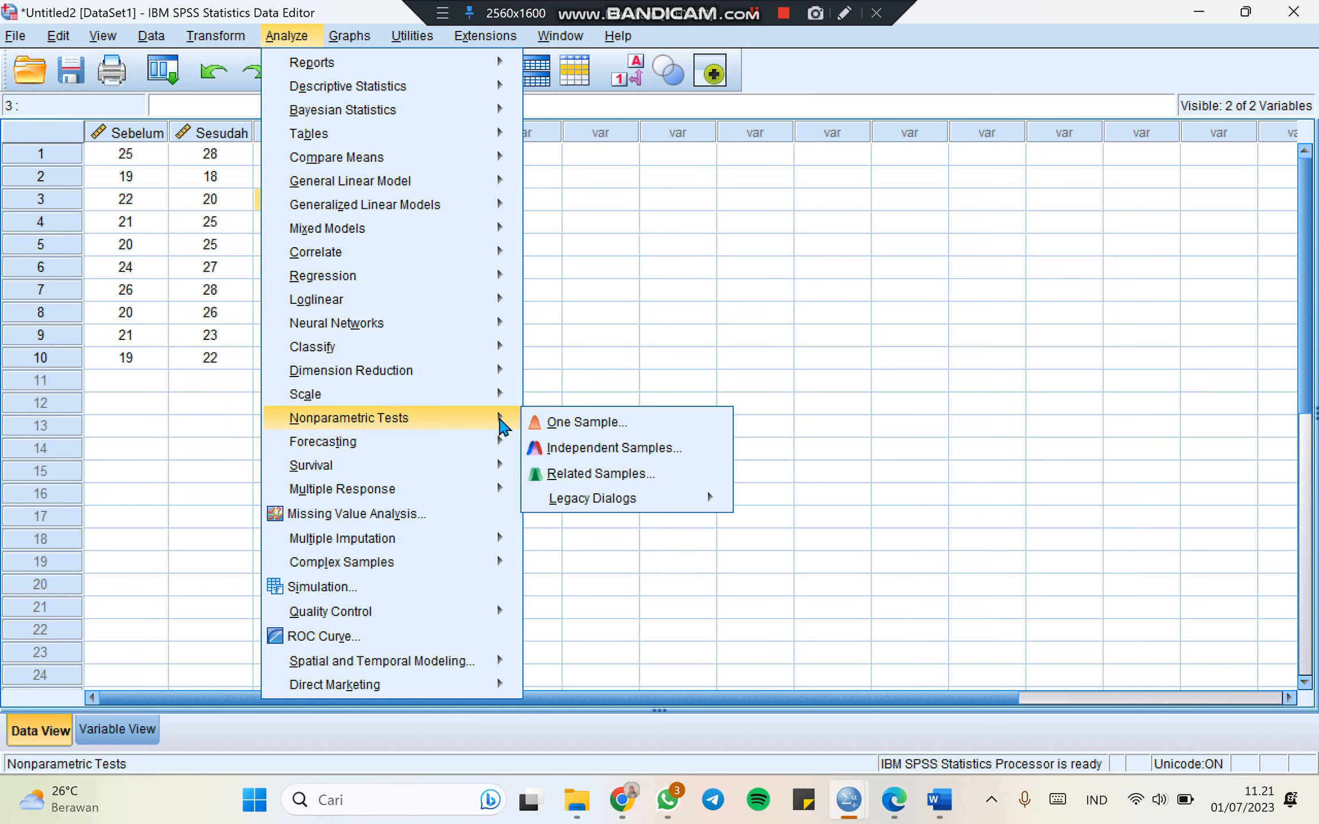
{"action": "mouse_move", "coordinate": [716, 512]}
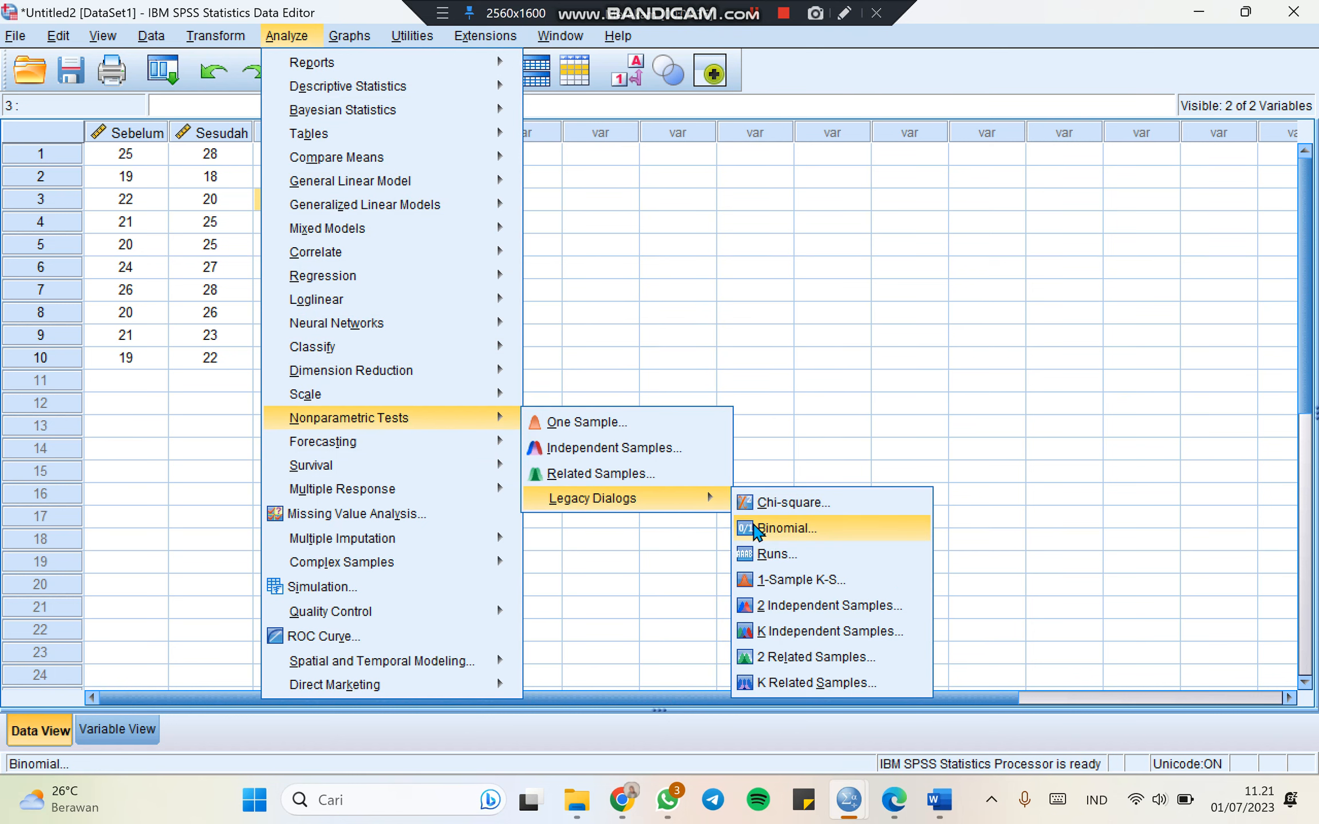
{"action": "left_click", "coordinate": [801, 658]}
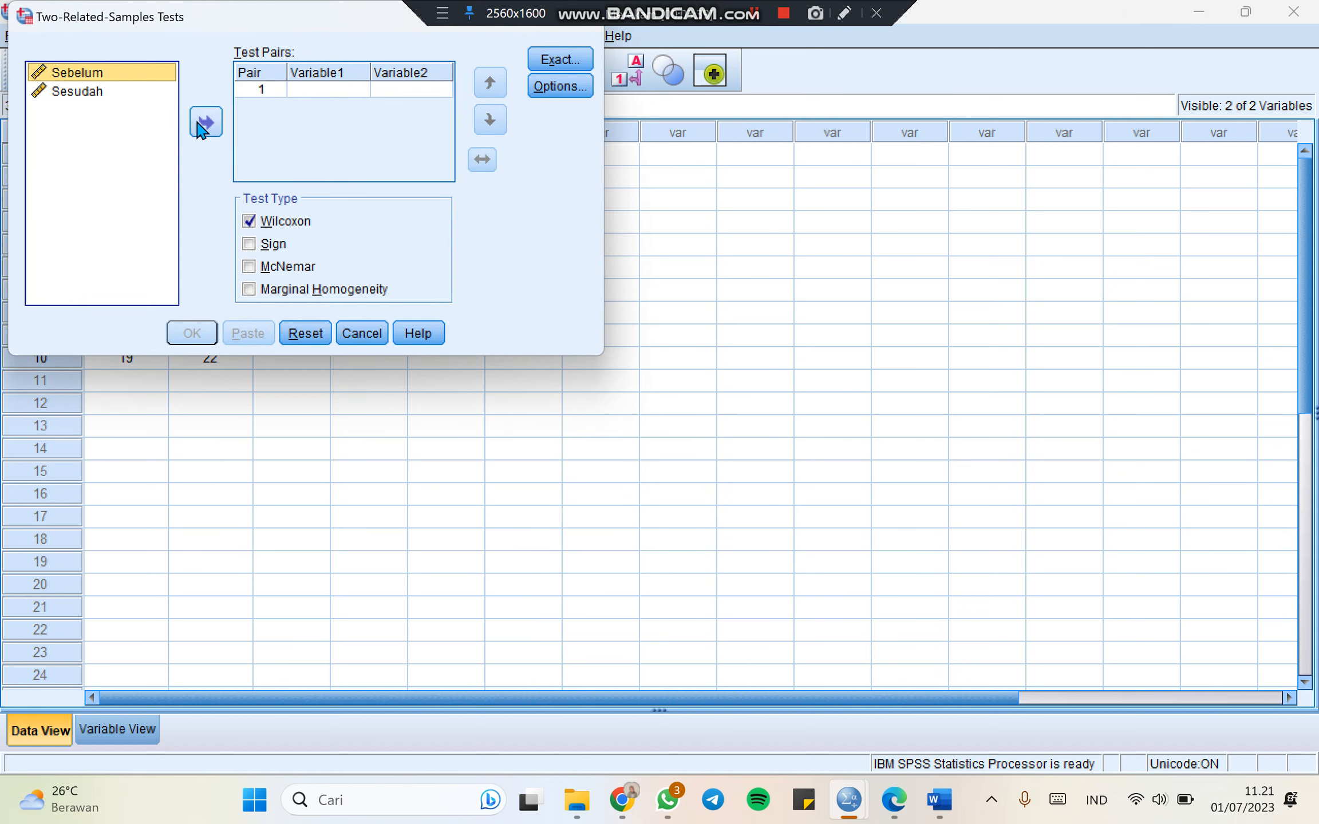
{"action": "left_click", "coordinate": [202, 125]}
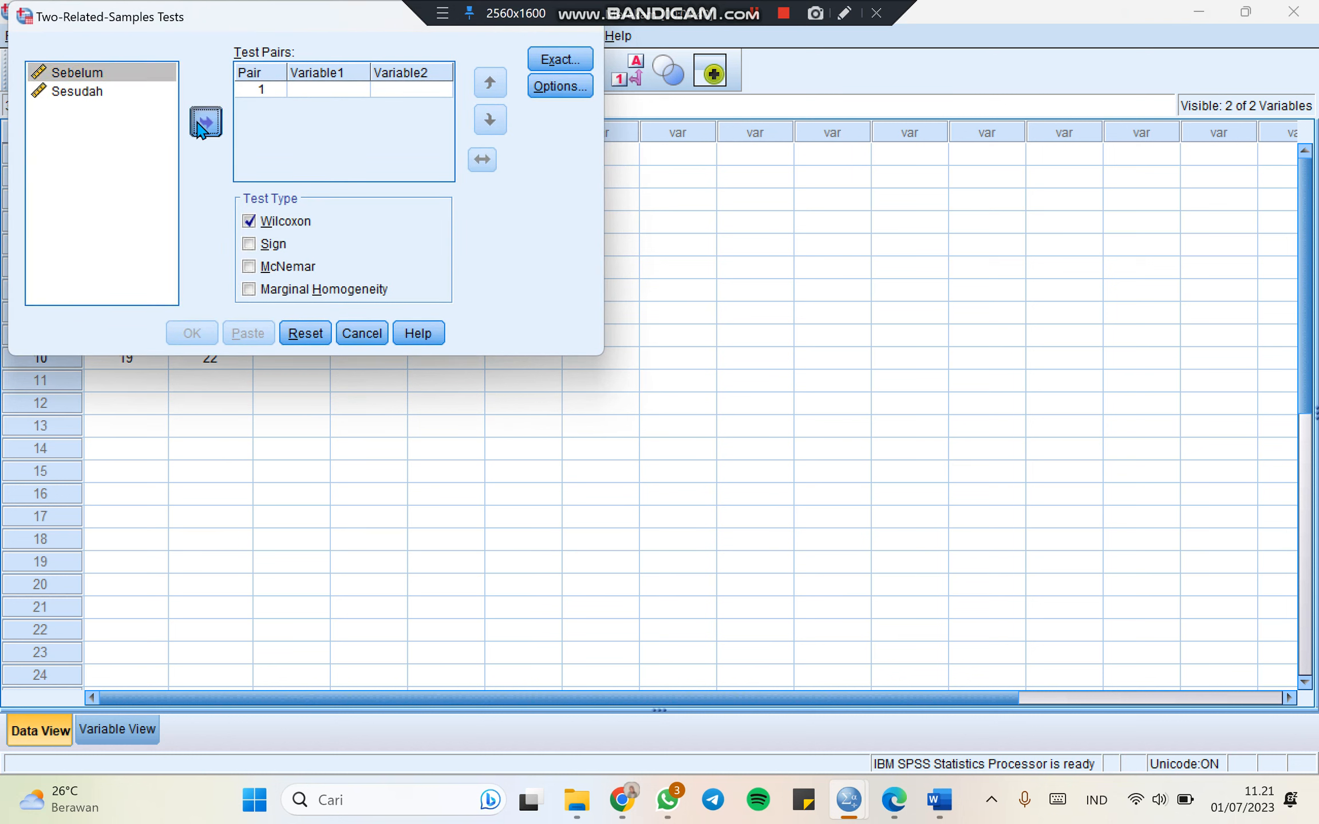
{"action": "left_click", "coordinate": [153, 91]}
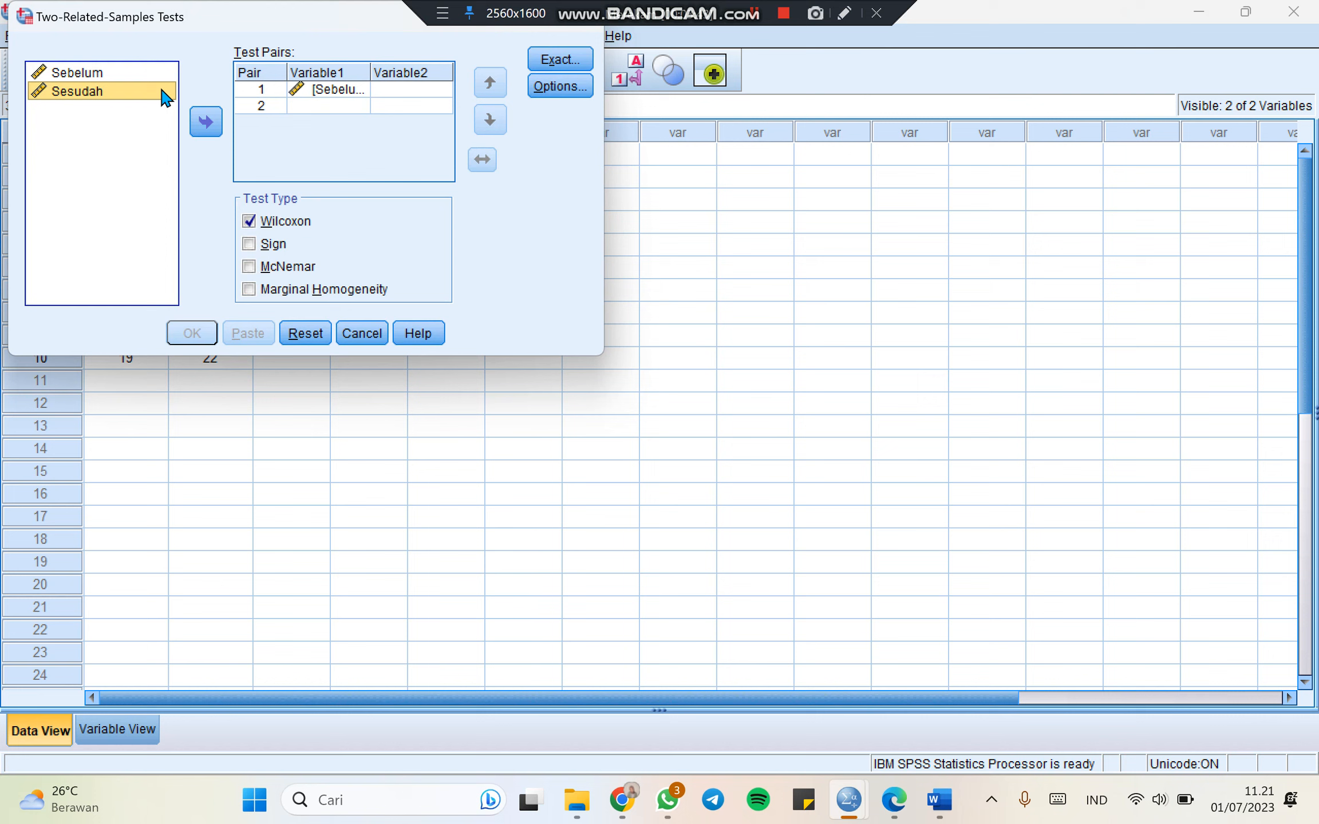
{"action": "left_click", "coordinate": [209, 131]}
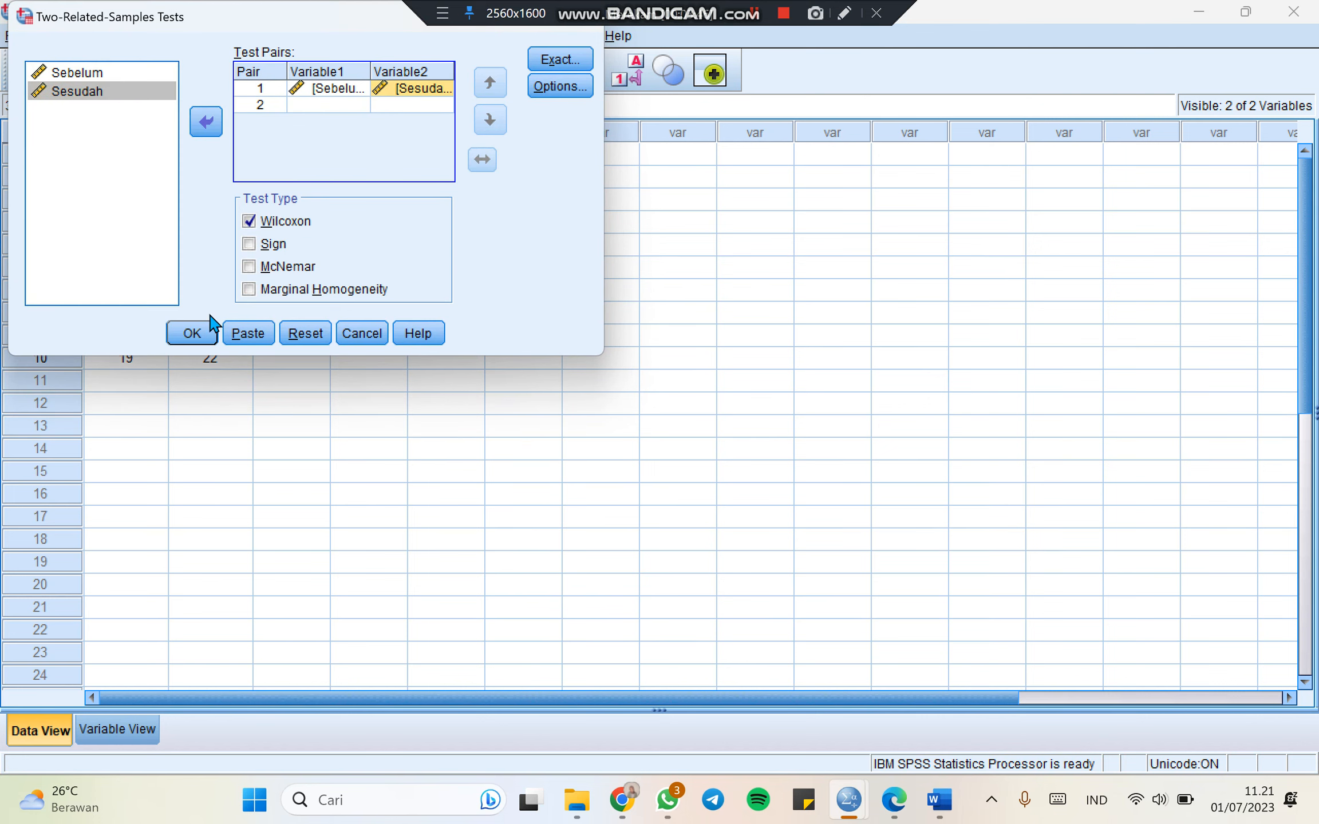
{"action": "left_click", "coordinate": [190, 334]}
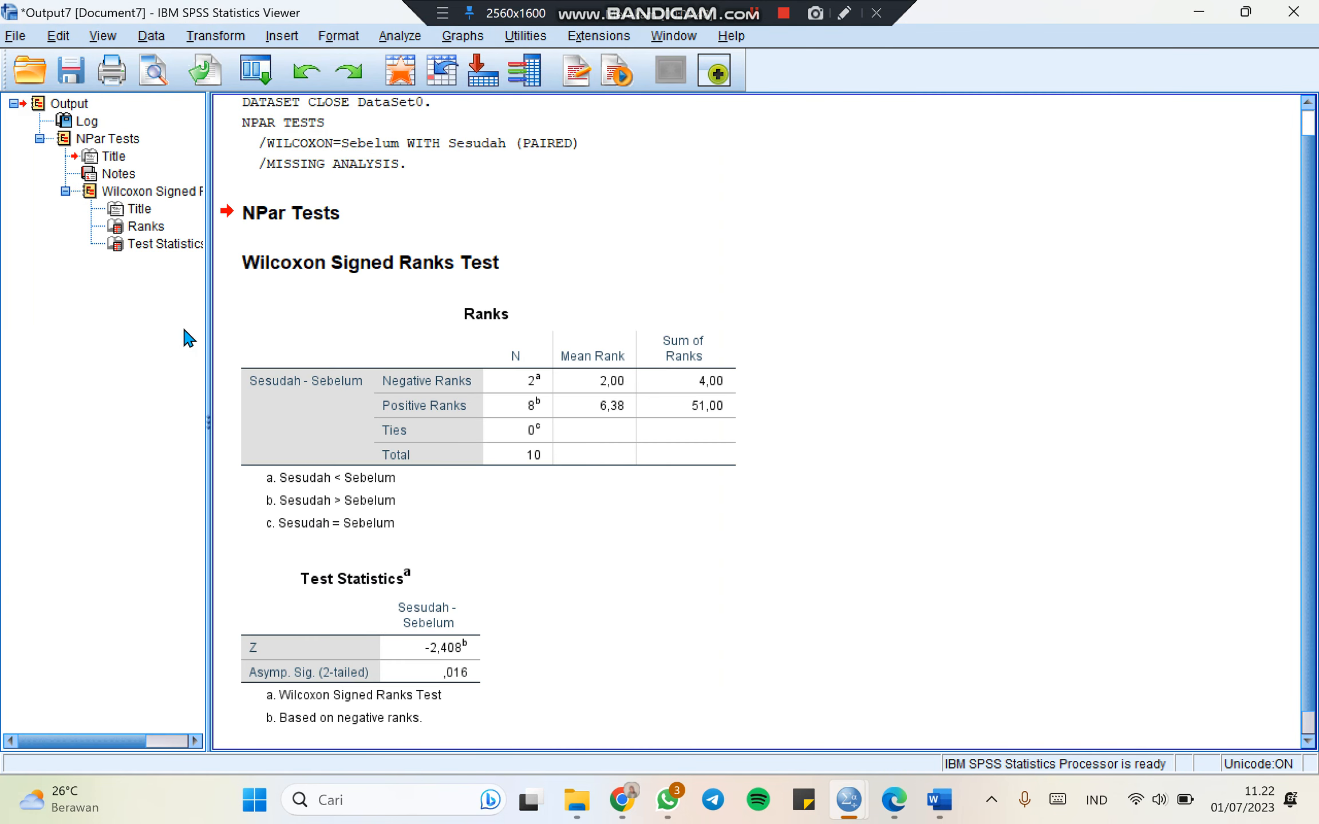
{"action": "scroll", "coordinate": [569, 612], "scroll_direction": "down", "scroll_amount": 1}
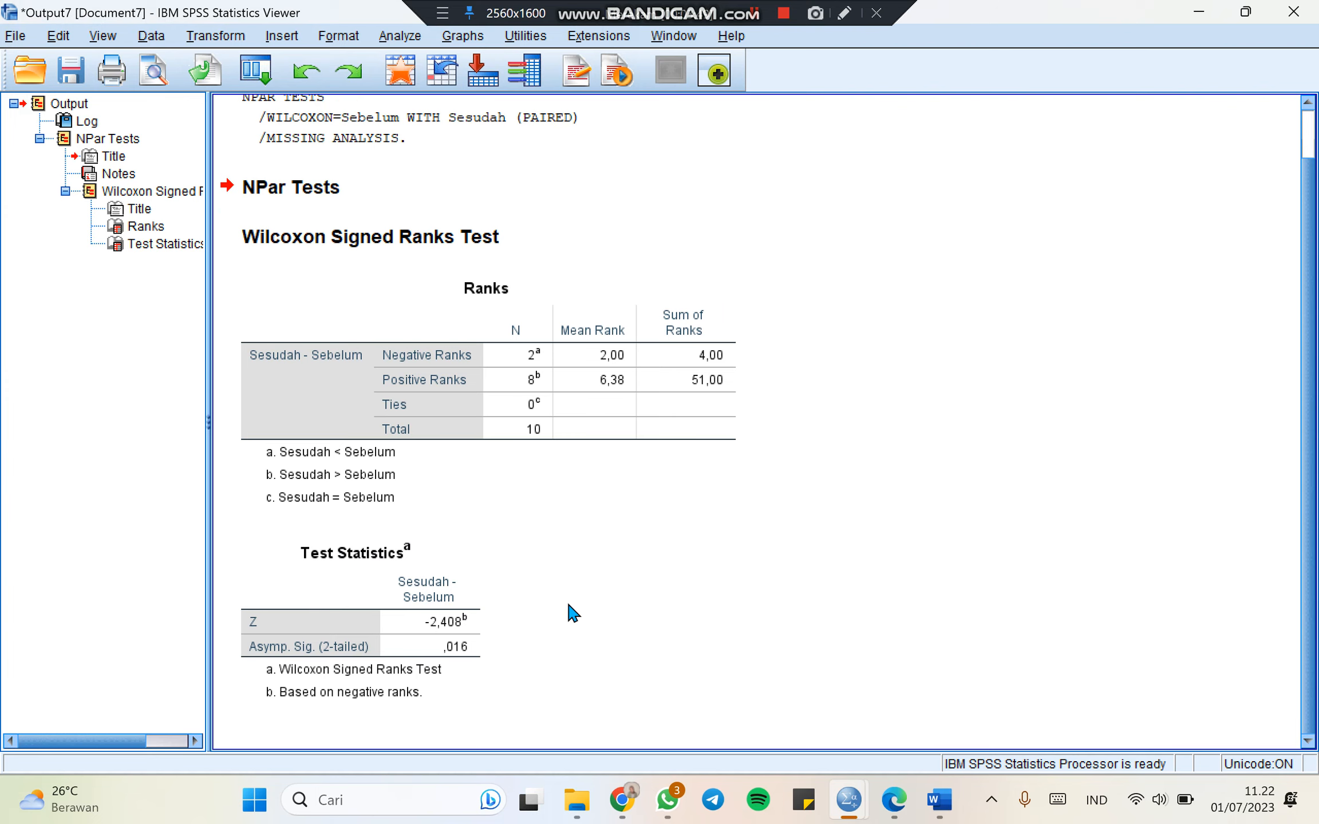
{"action": "left_click", "coordinate": [754, 13]}
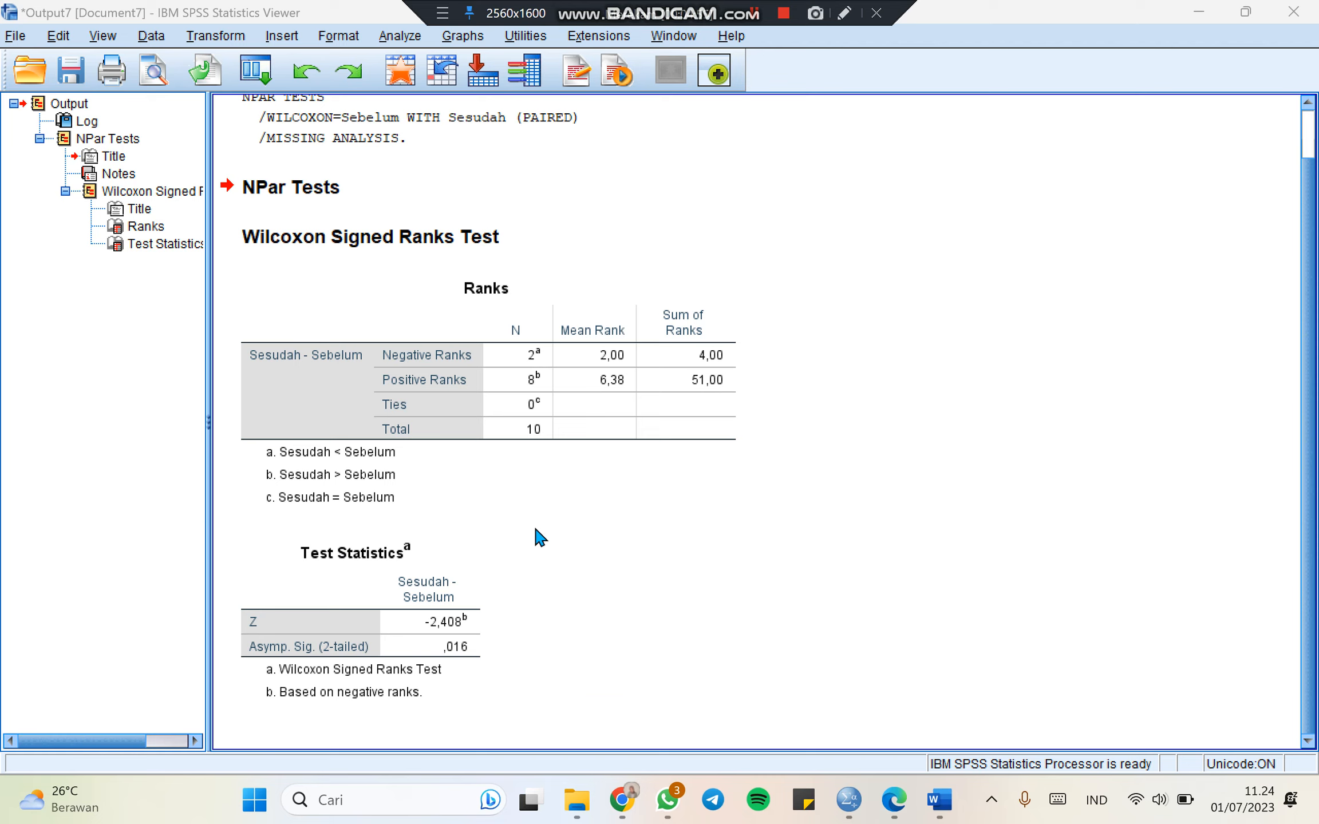
Read the salesman training example in the Word document, from its data table and value labels to the Two-Independent-Samples Tests dialog figures.
{"action": "left_click", "coordinate": [757, 17]}
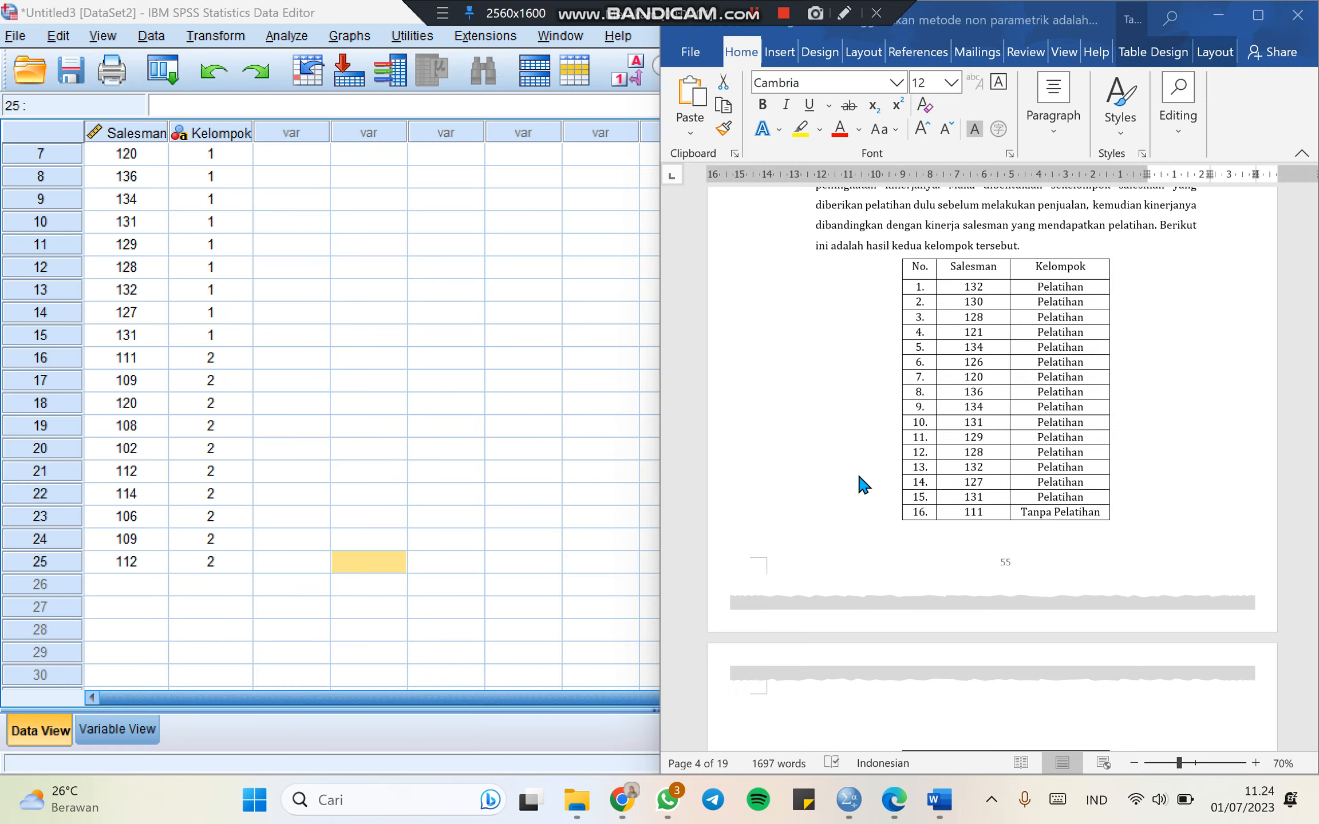
{"action": "scroll", "coordinate": [859, 477], "scroll_direction": "up", "scroll_amount": 1}
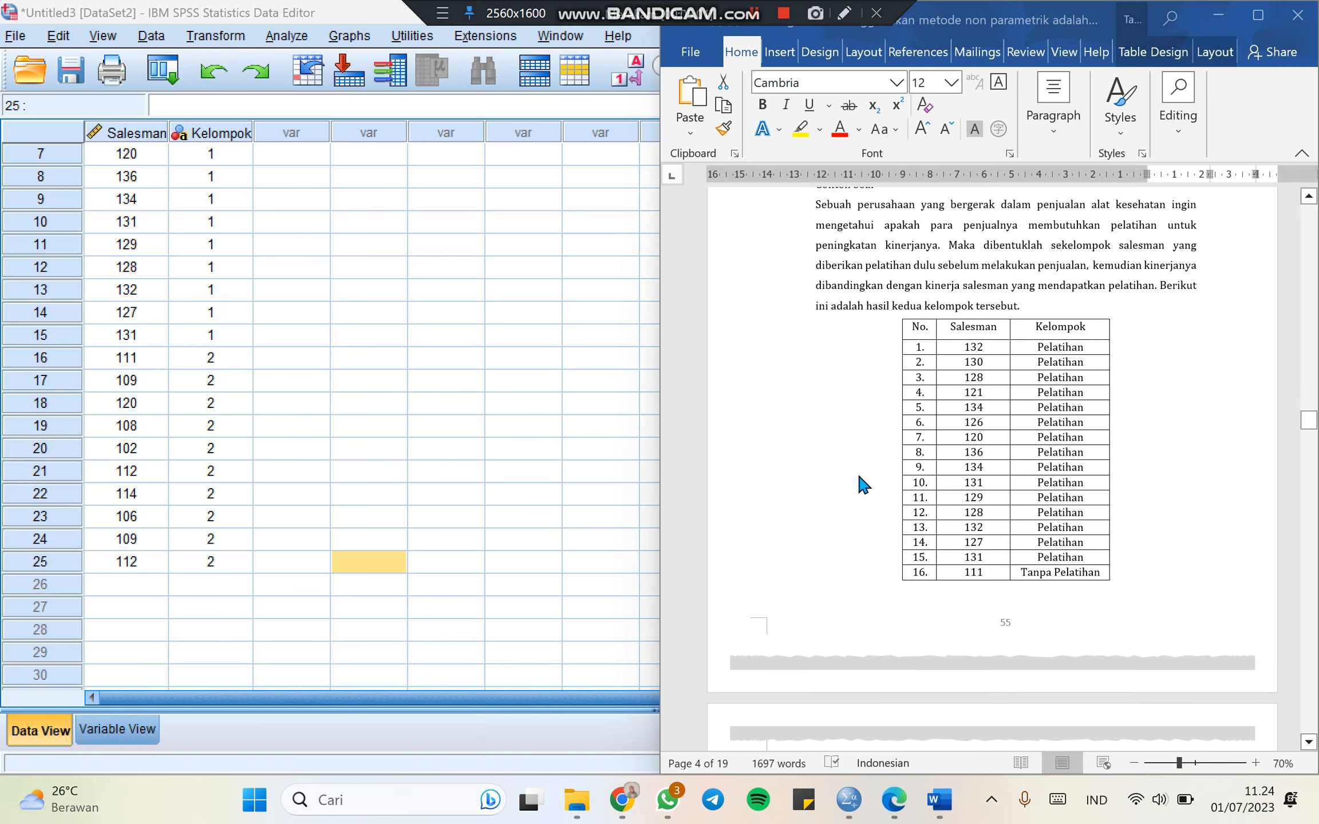
{"action": "scroll", "coordinate": [858, 476], "scroll_direction": "down", "scroll_amount": 6}
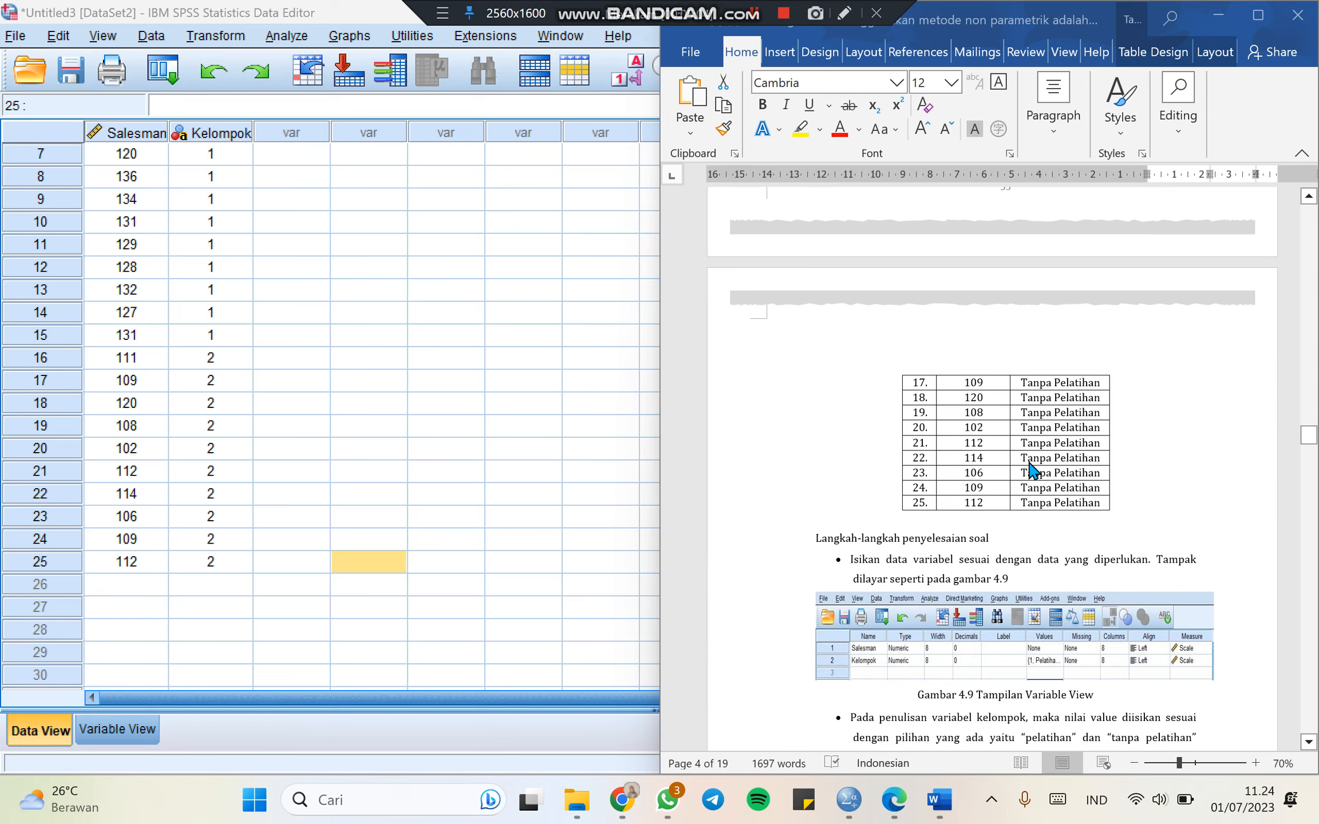
{"action": "scroll", "coordinate": [1027, 458], "scroll_direction": "up", "scroll_amount": 3}
{"action": "scroll", "coordinate": [1030, 464], "scroll_direction": "down", "scroll_amount": 5}
{"action": "scroll", "coordinate": [1033, 469], "scroll_direction": "down", "scroll_amount": 15}
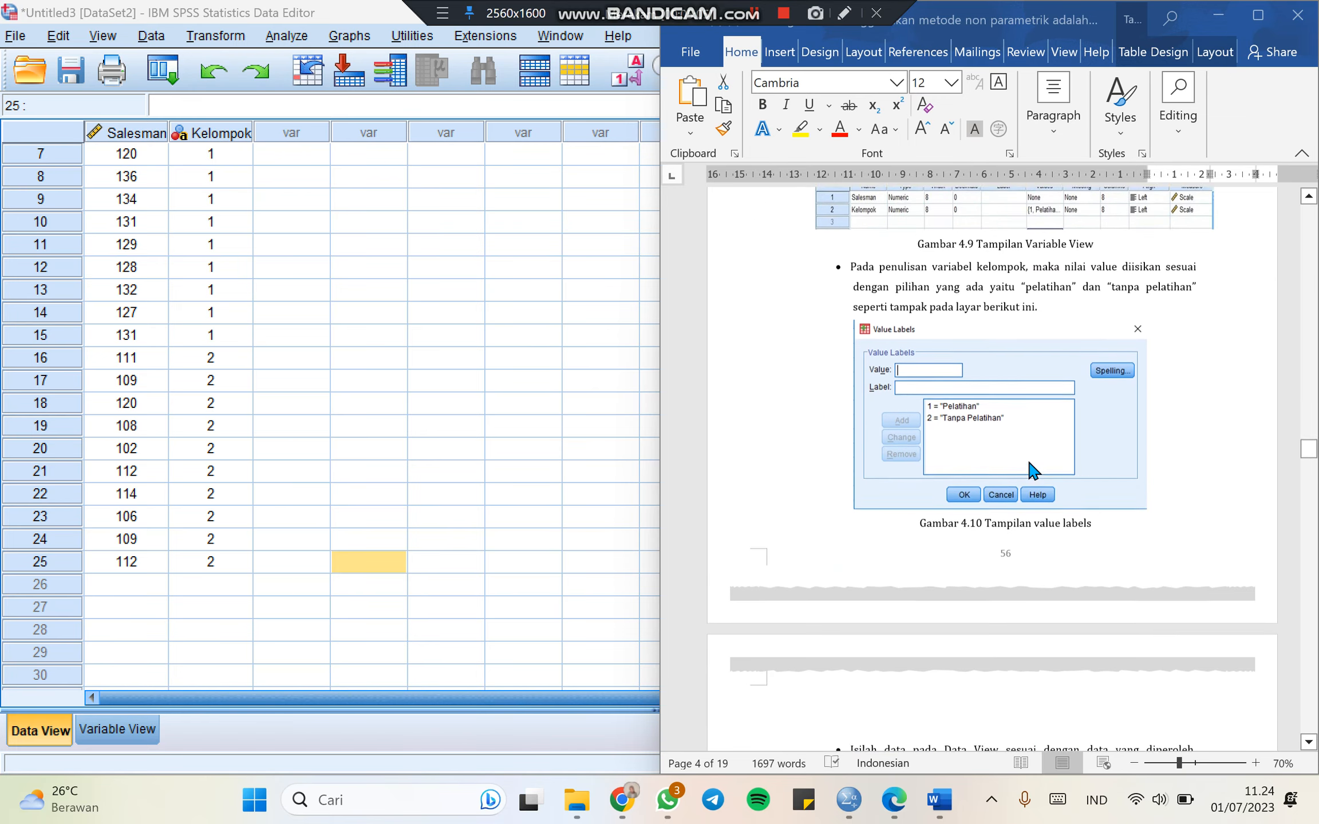
{"action": "scroll", "coordinate": [1030, 469], "scroll_direction": "down", "scroll_amount": 10}
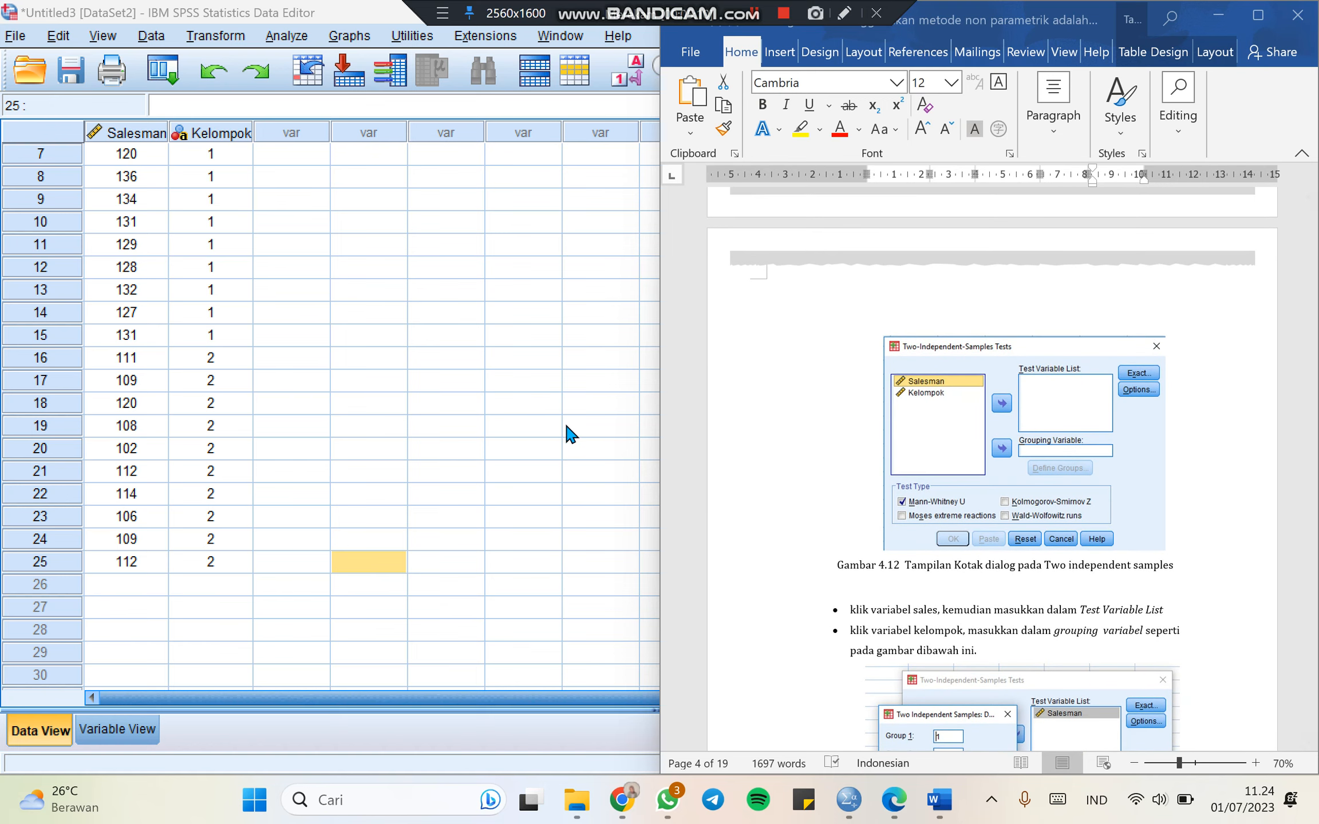
Check the variable properties of Salesman and Kelompok in SPSS, including Kelompok's value labels, and return to the data values.
{"action": "left_click", "coordinate": [569, 423]}
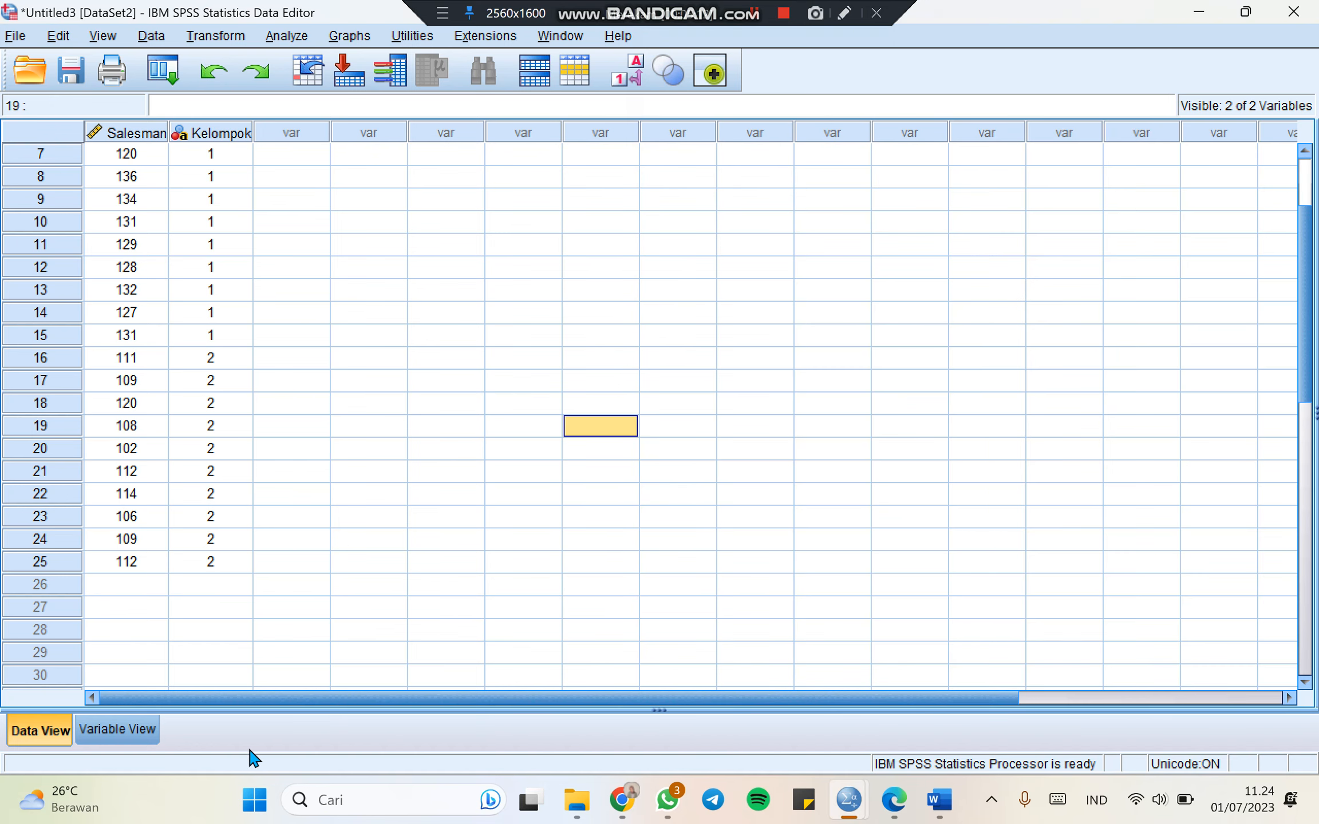
{"action": "left_click", "coordinate": [131, 738]}
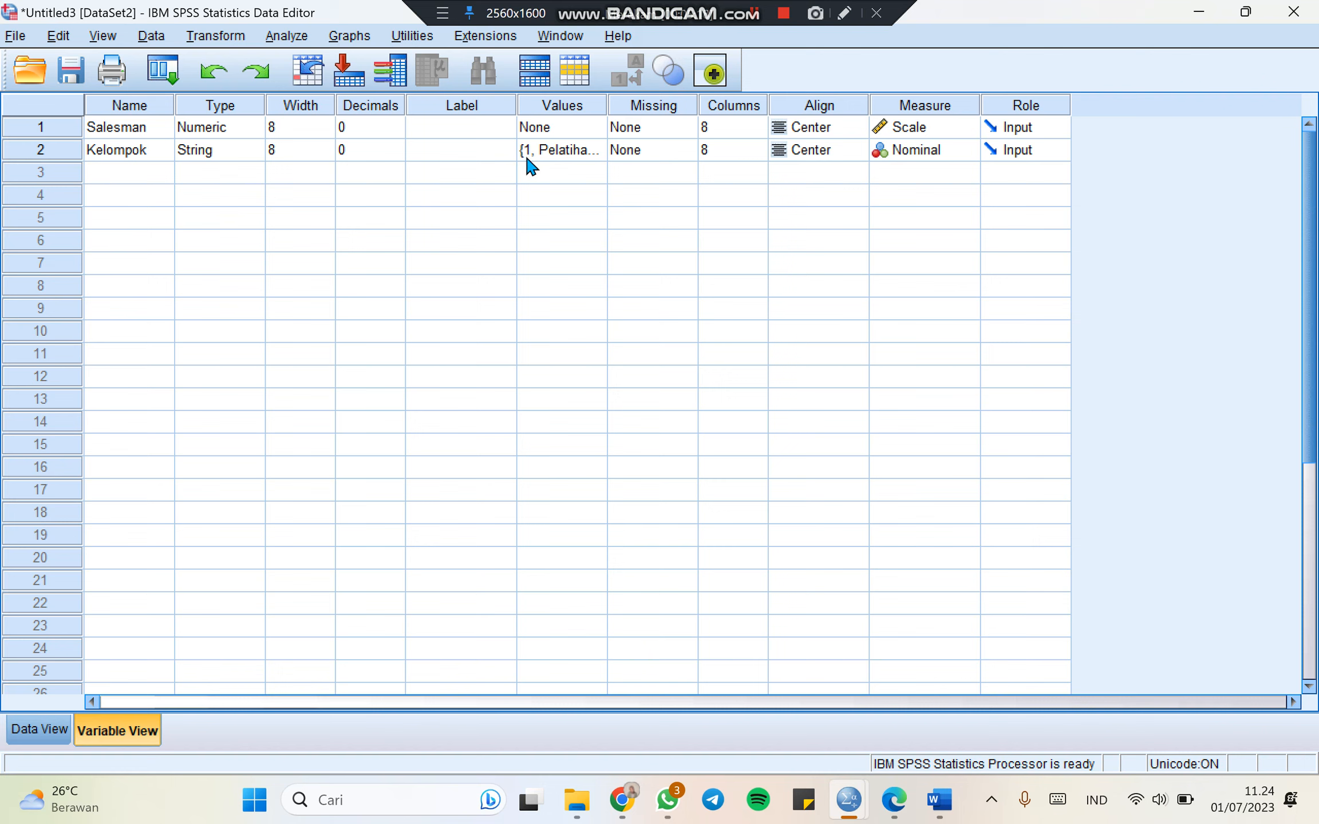
{"action": "left_click", "coordinate": [560, 161]}
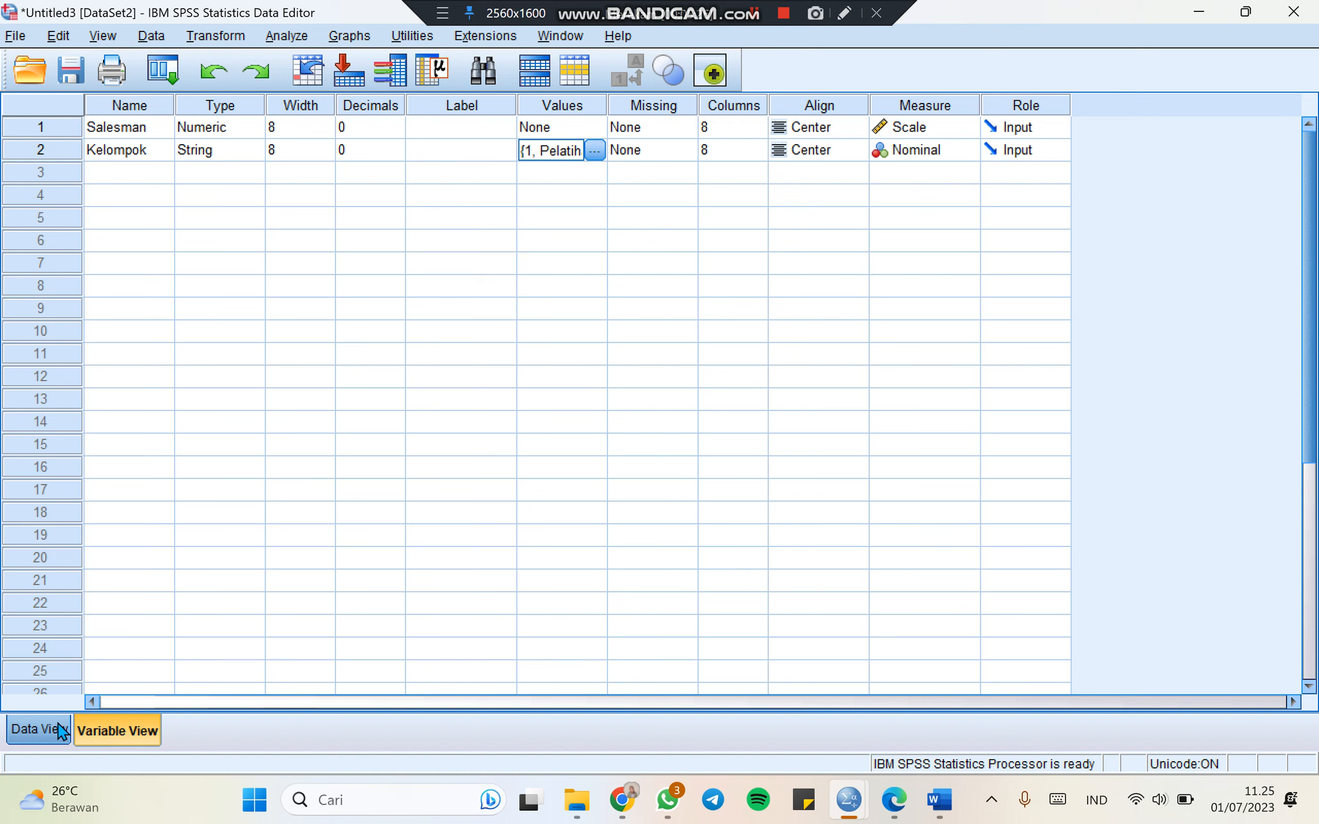
{"action": "left_click", "coordinate": [37, 730]}
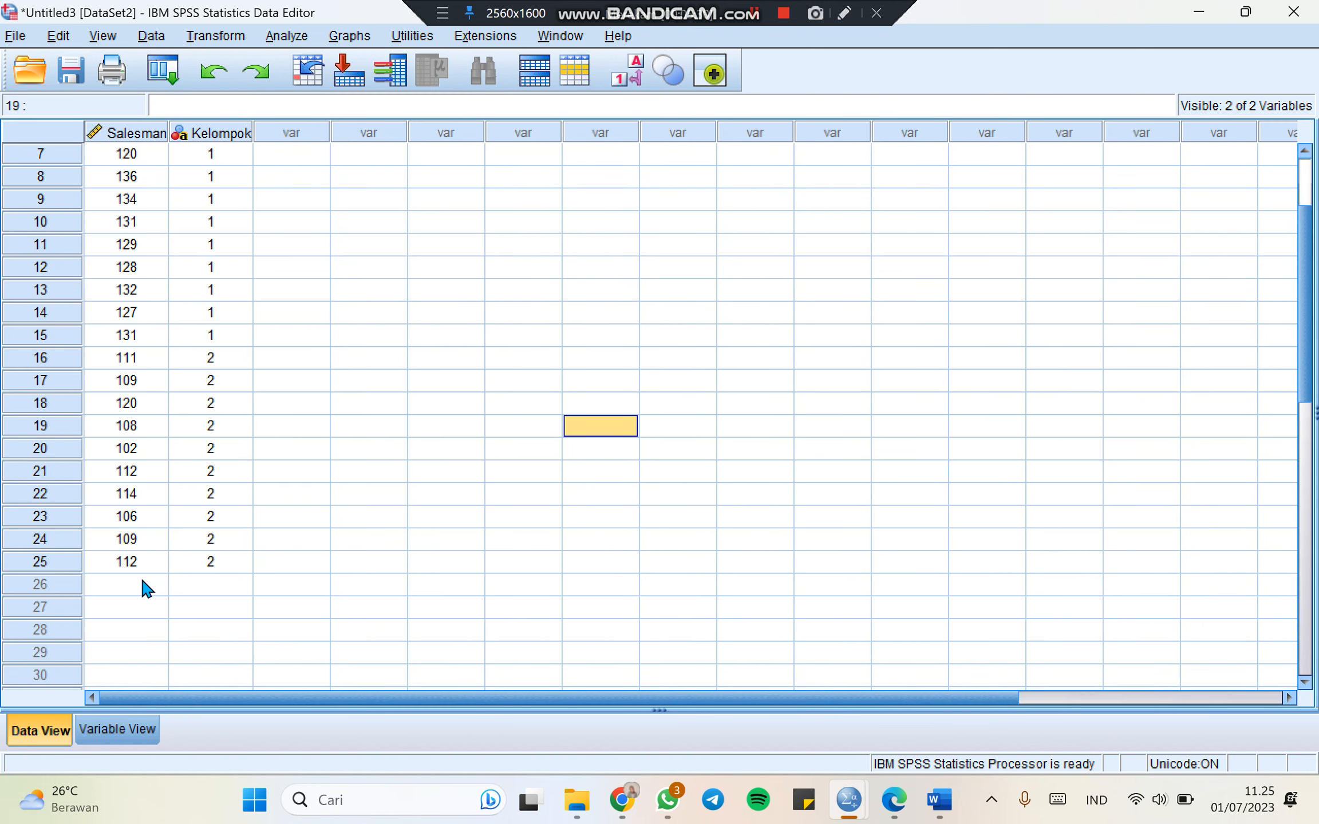
Compare the entered Salesman and Kelompok values with the sample table in the Word document.
{"action": "left_click", "coordinate": [939, 799]}
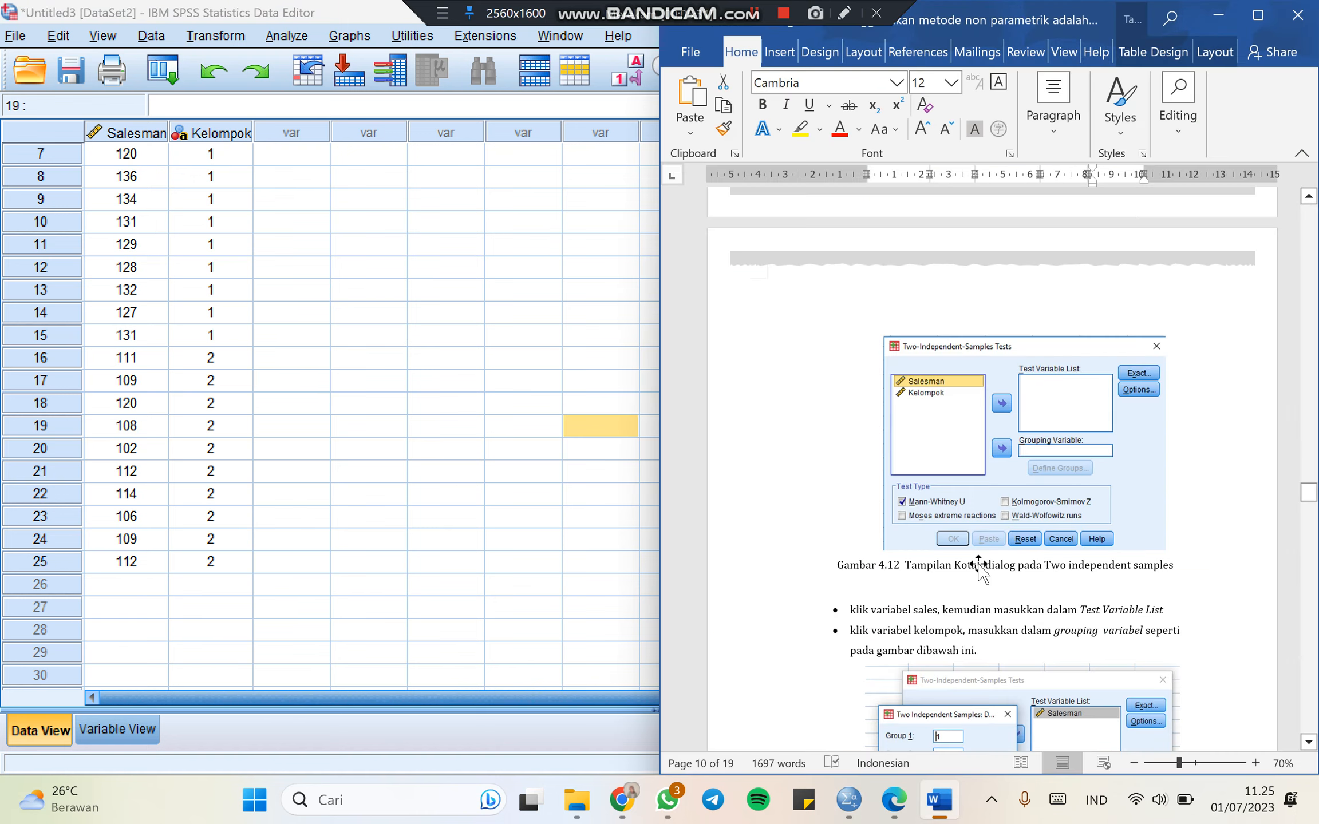
{"action": "scroll", "coordinate": [978, 558], "scroll_direction": "up", "scroll_amount": 15}
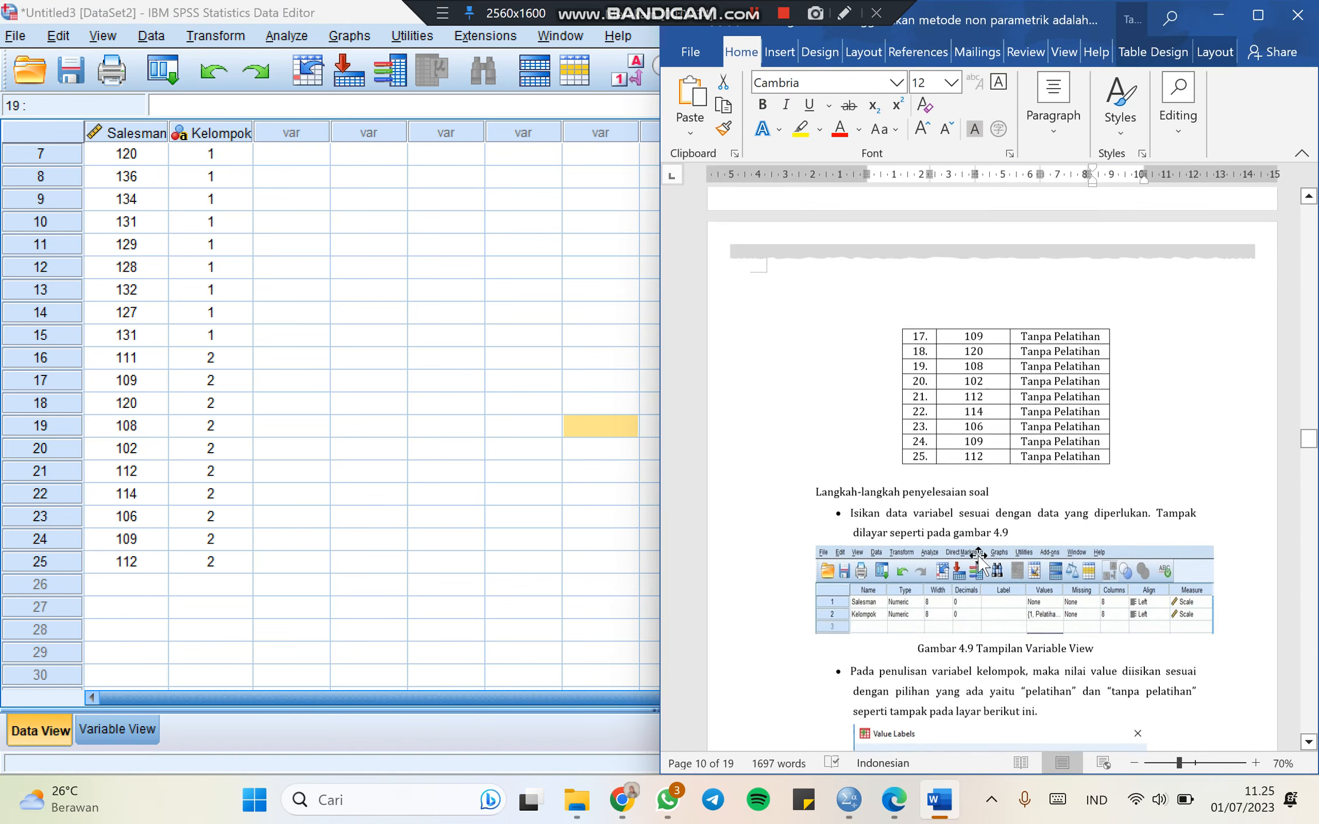
{"action": "scroll", "coordinate": [979, 558], "scroll_direction": "up", "scroll_amount": 8}
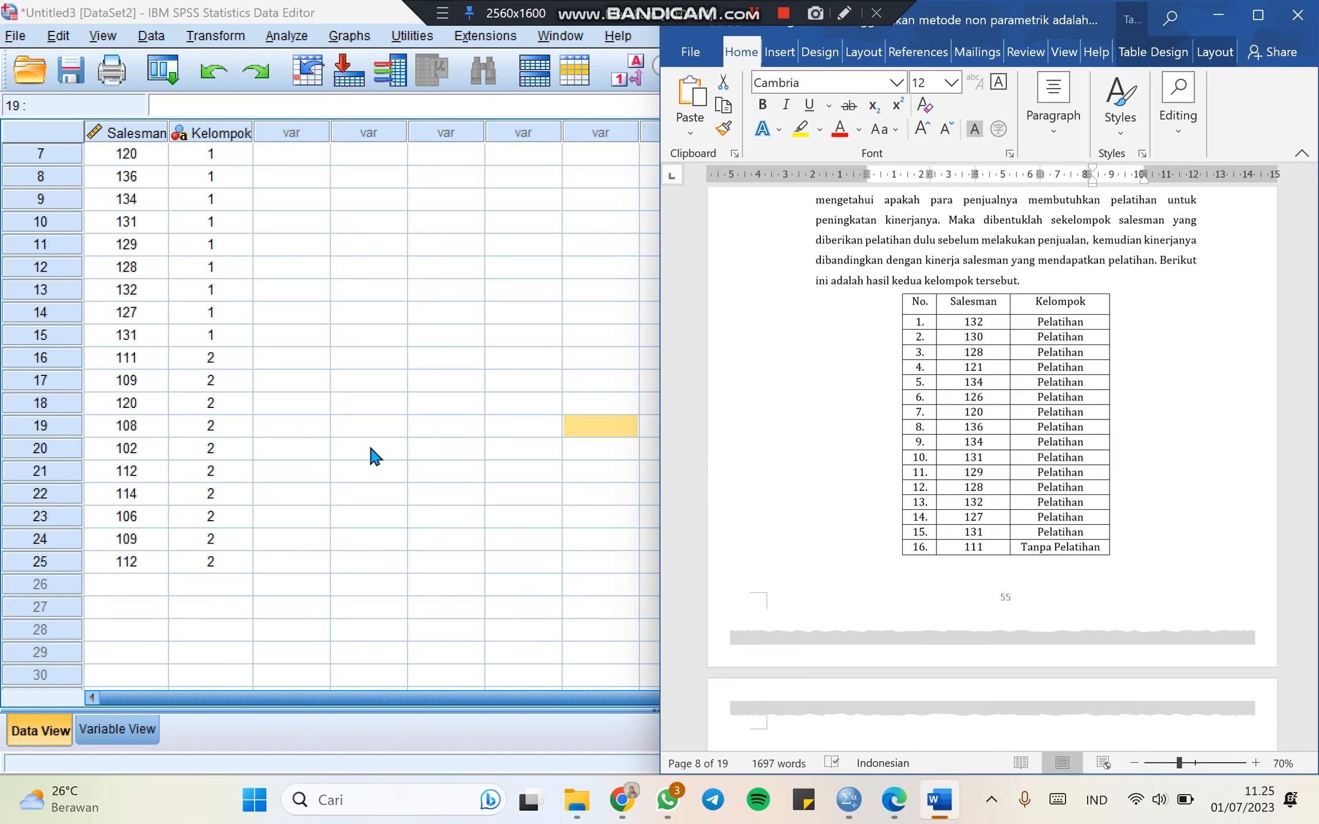
Set up the legacy nonparametric 2 Independent Samples test with Salesman as the test variable and Kelompok as the grouping variable.
{"action": "left_click", "coordinate": [282, 179]}
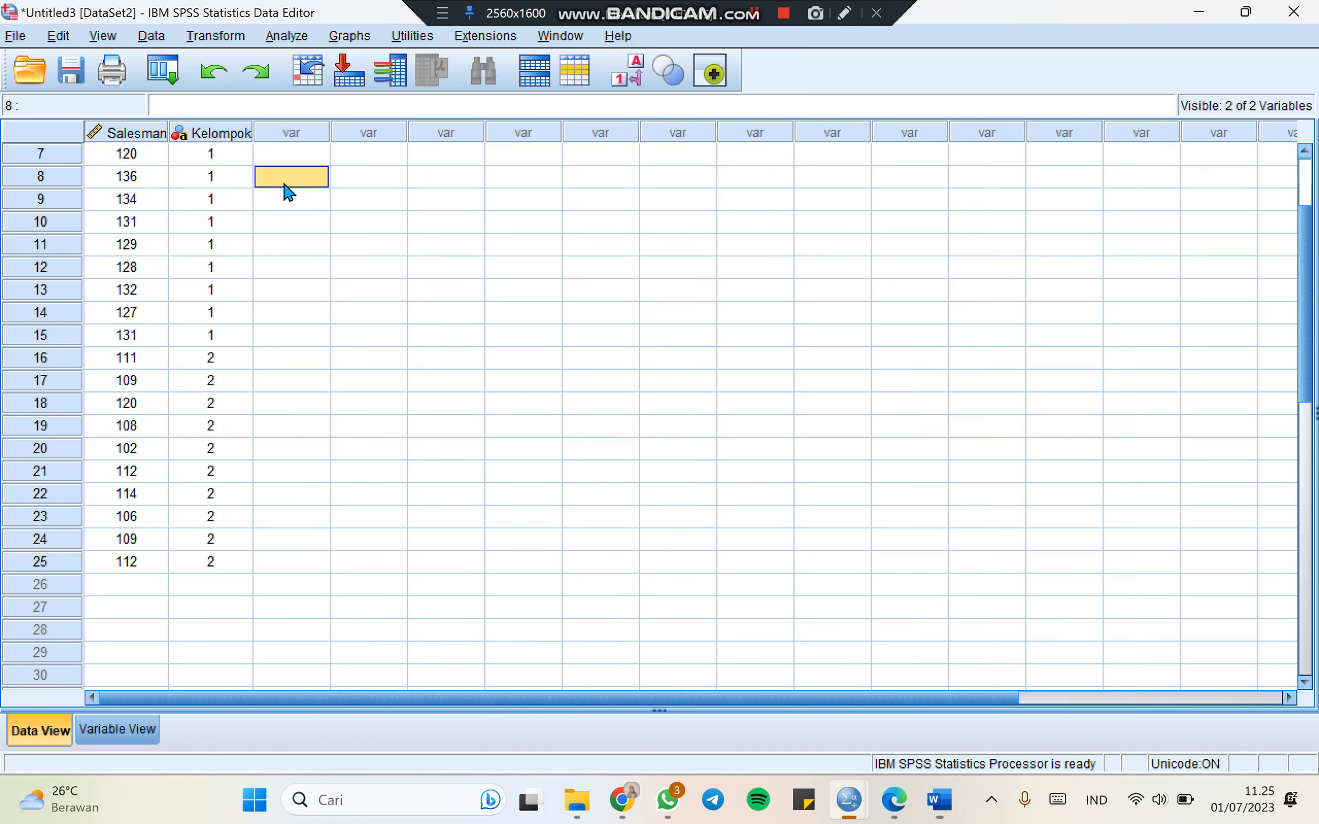
{"action": "left_click", "coordinate": [294, 42]}
{"action": "mouse_move", "coordinate": [464, 422]}
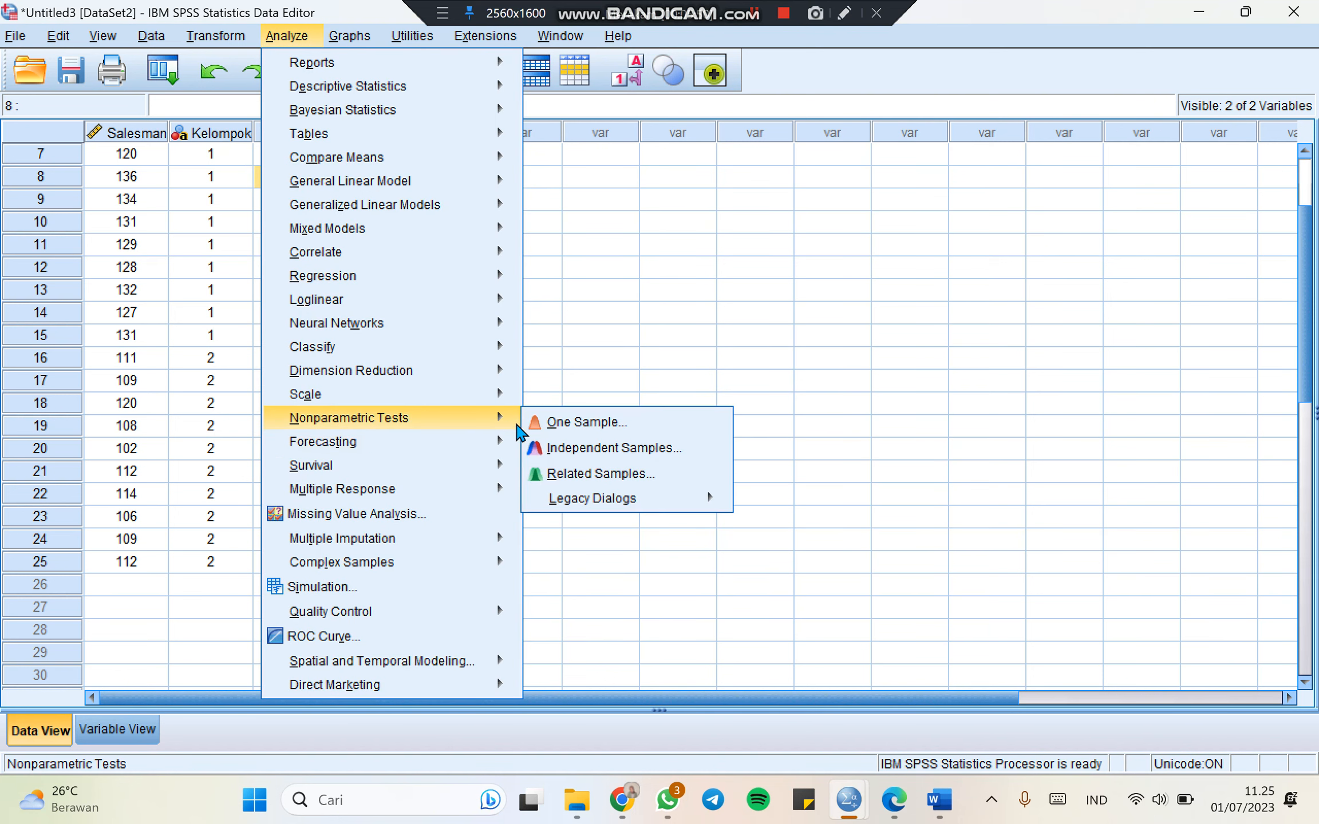
{"action": "mouse_move", "coordinate": [658, 499]}
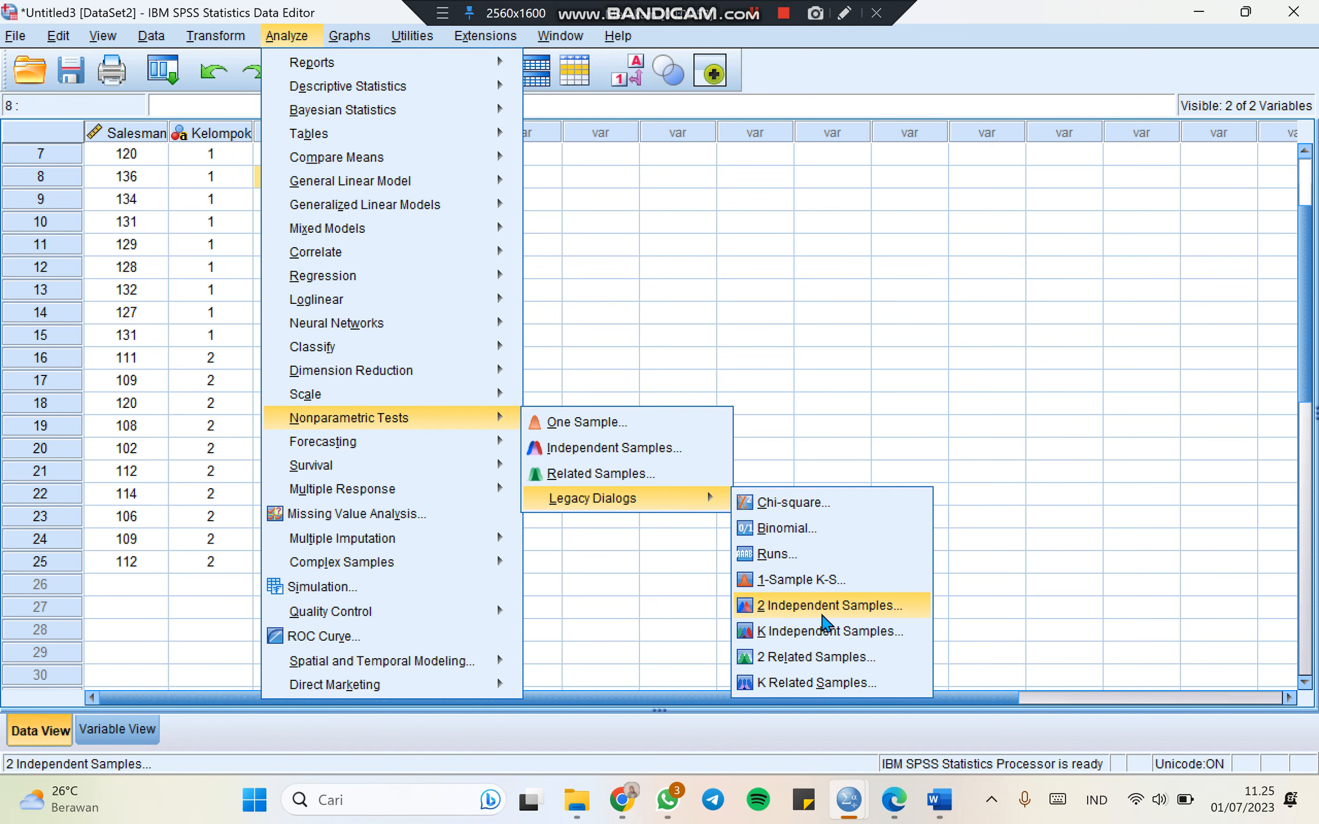
{"action": "left_click", "coordinate": [852, 610]}
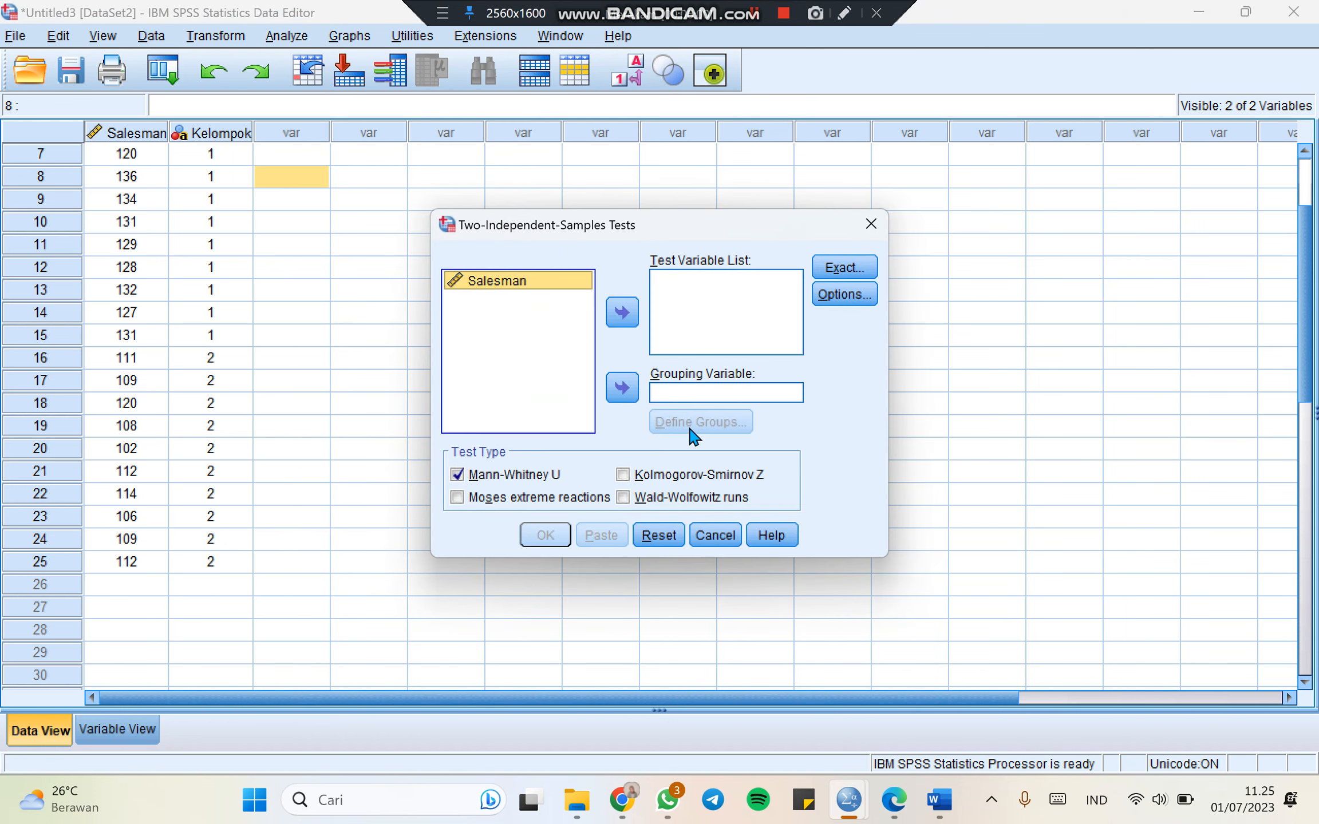
{"action": "left_click", "coordinate": [623, 314]}
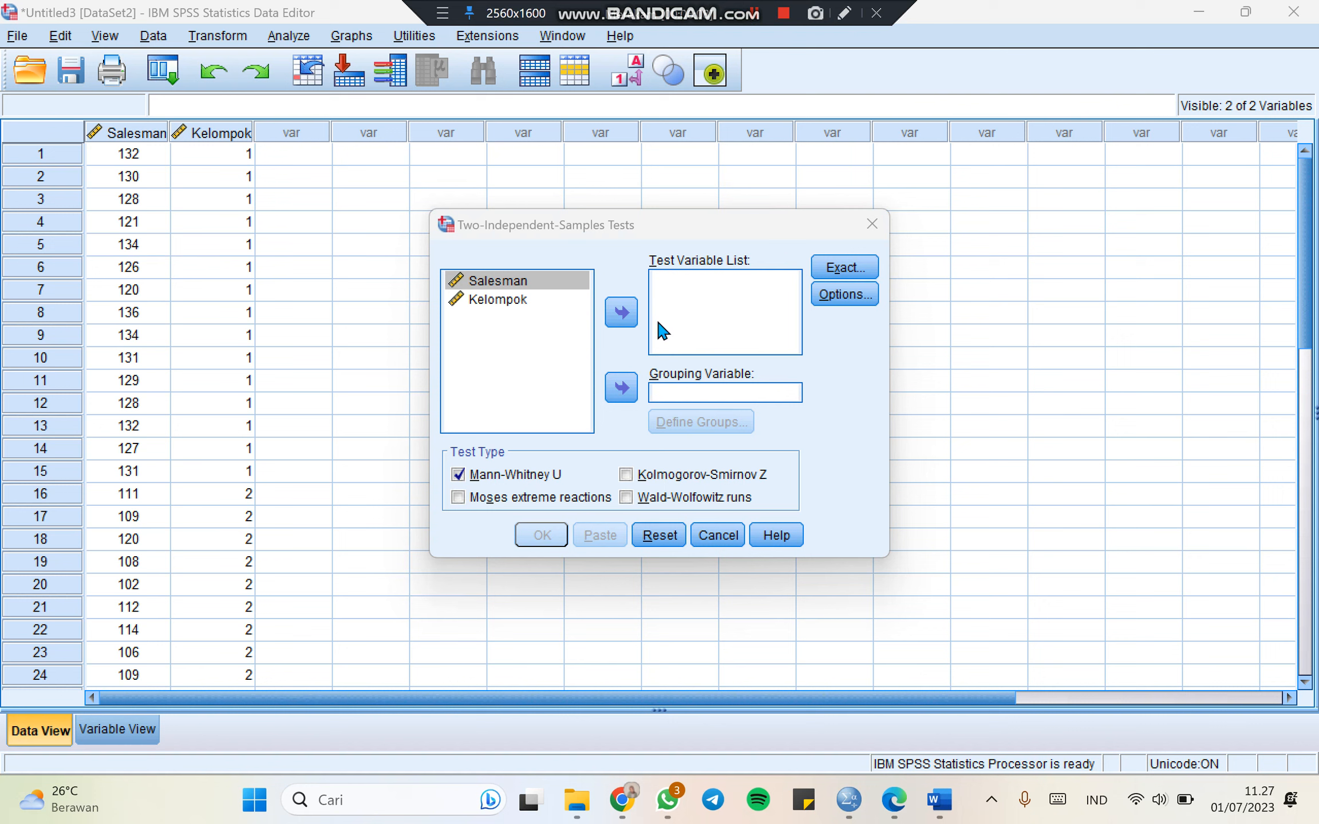
{"action": "left_click", "coordinate": [621, 313]}
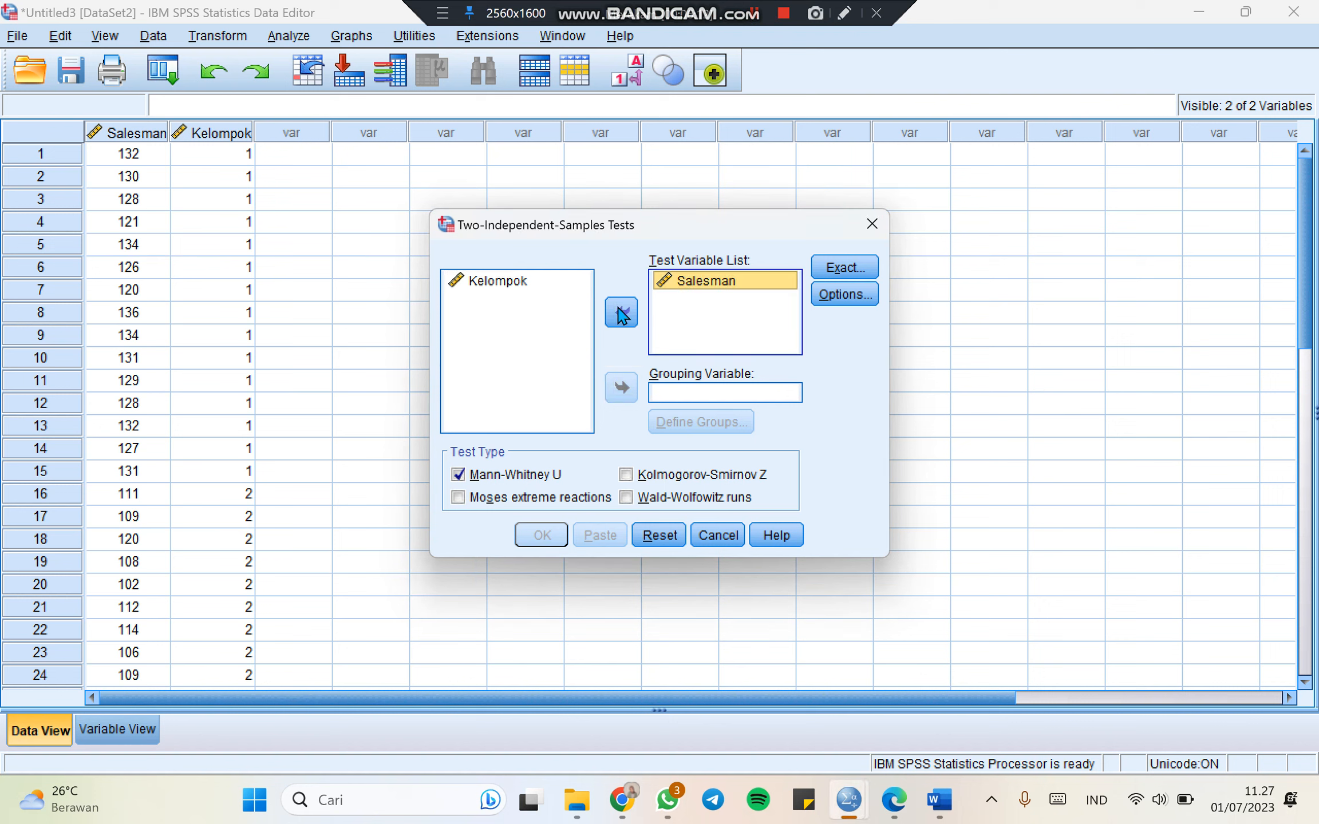
{"action": "left_click", "coordinate": [500, 286]}
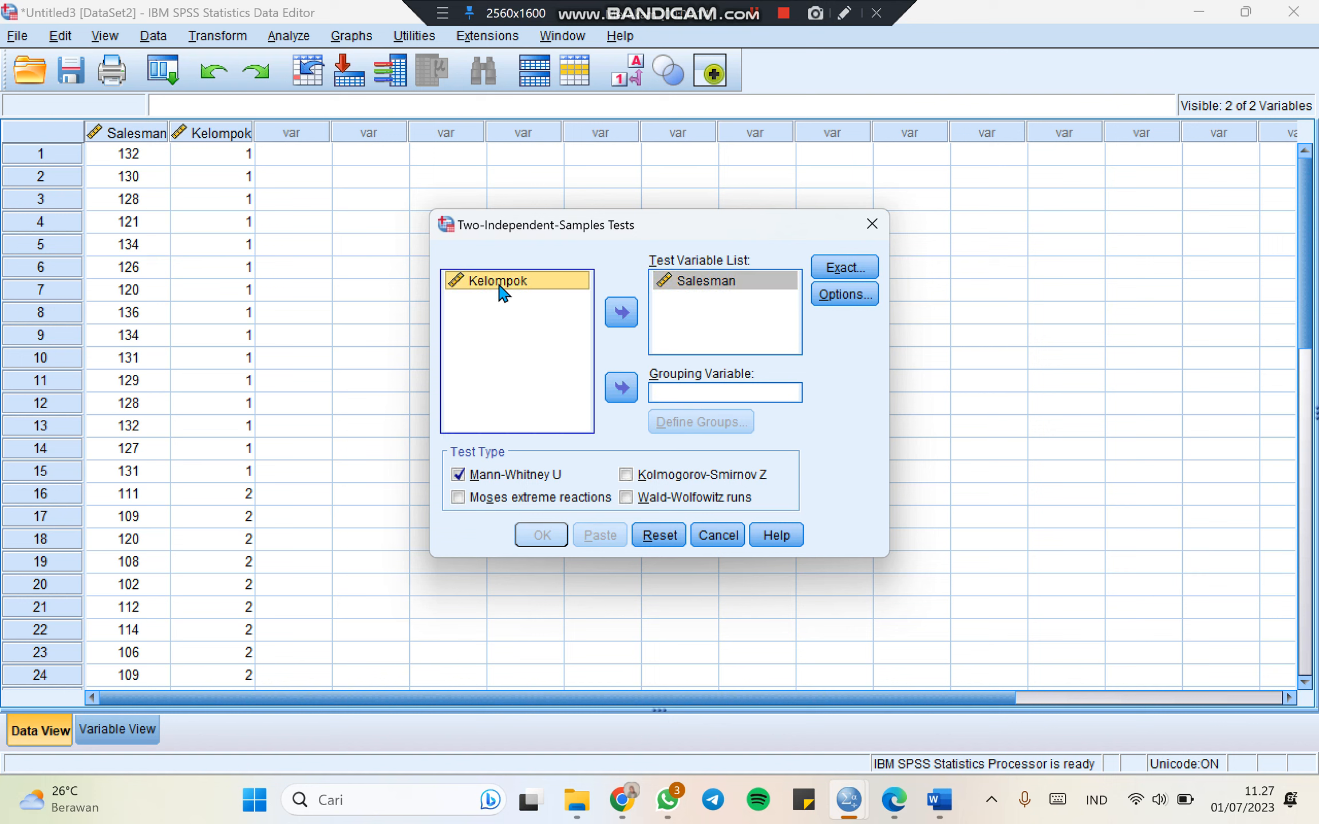
{"action": "left_click", "coordinate": [617, 391]}
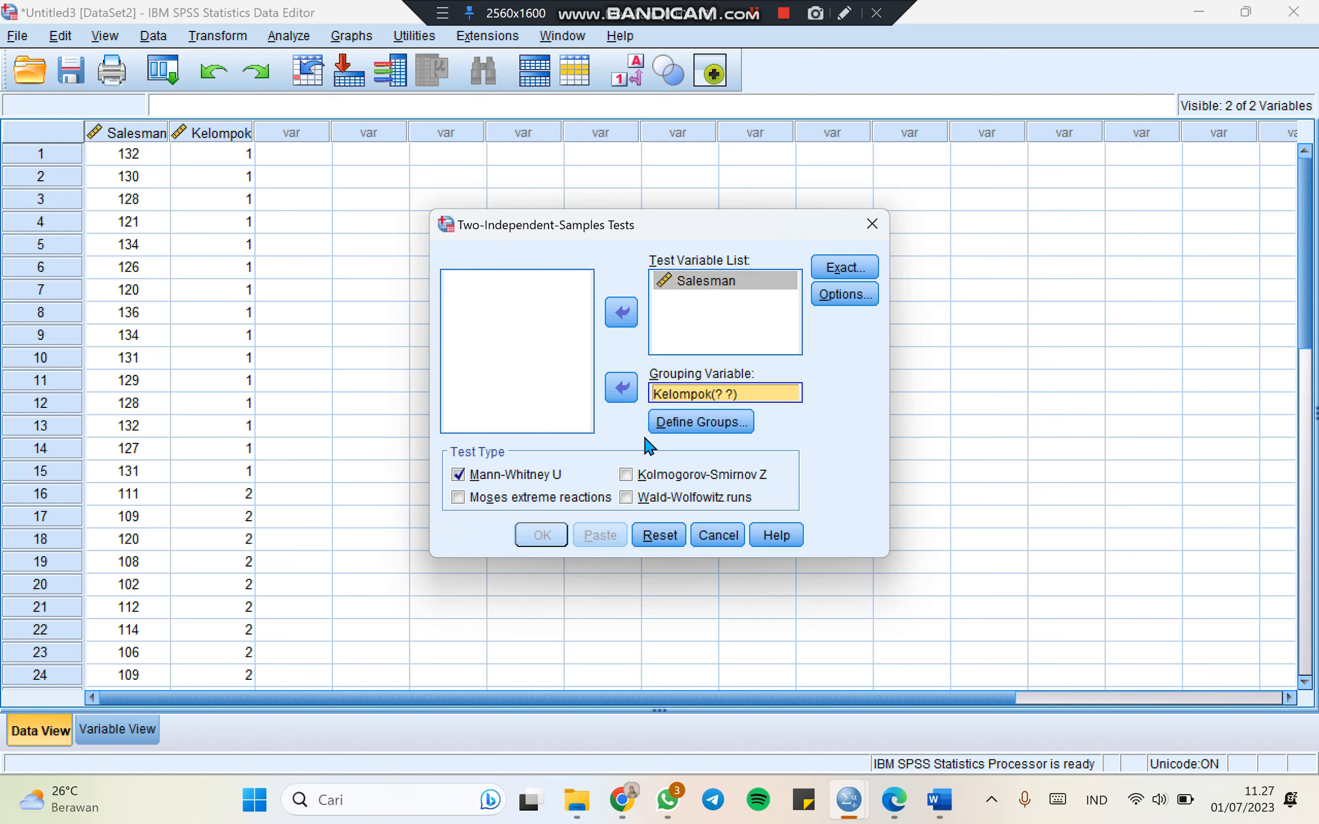
Define the Kelompok groups as 1 and 2, and run the Mann-Whitney U test.
{"action": "left_click", "coordinate": [695, 426]}
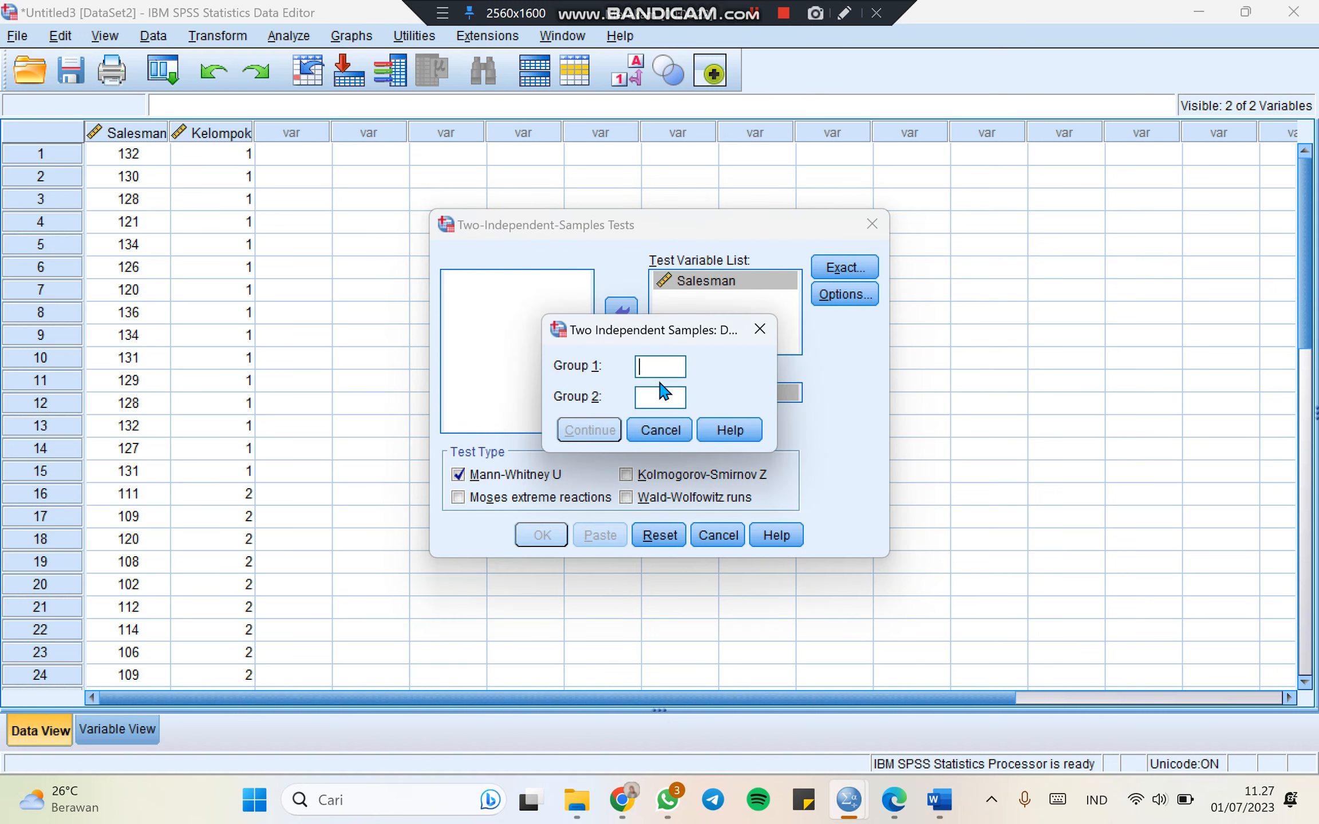
{"action": "type", "text": "1"}
{"action": "left_click", "coordinate": [651, 398]}
{"action": "type", "text": "2"}
{"action": "left_click", "coordinate": [599, 430]}
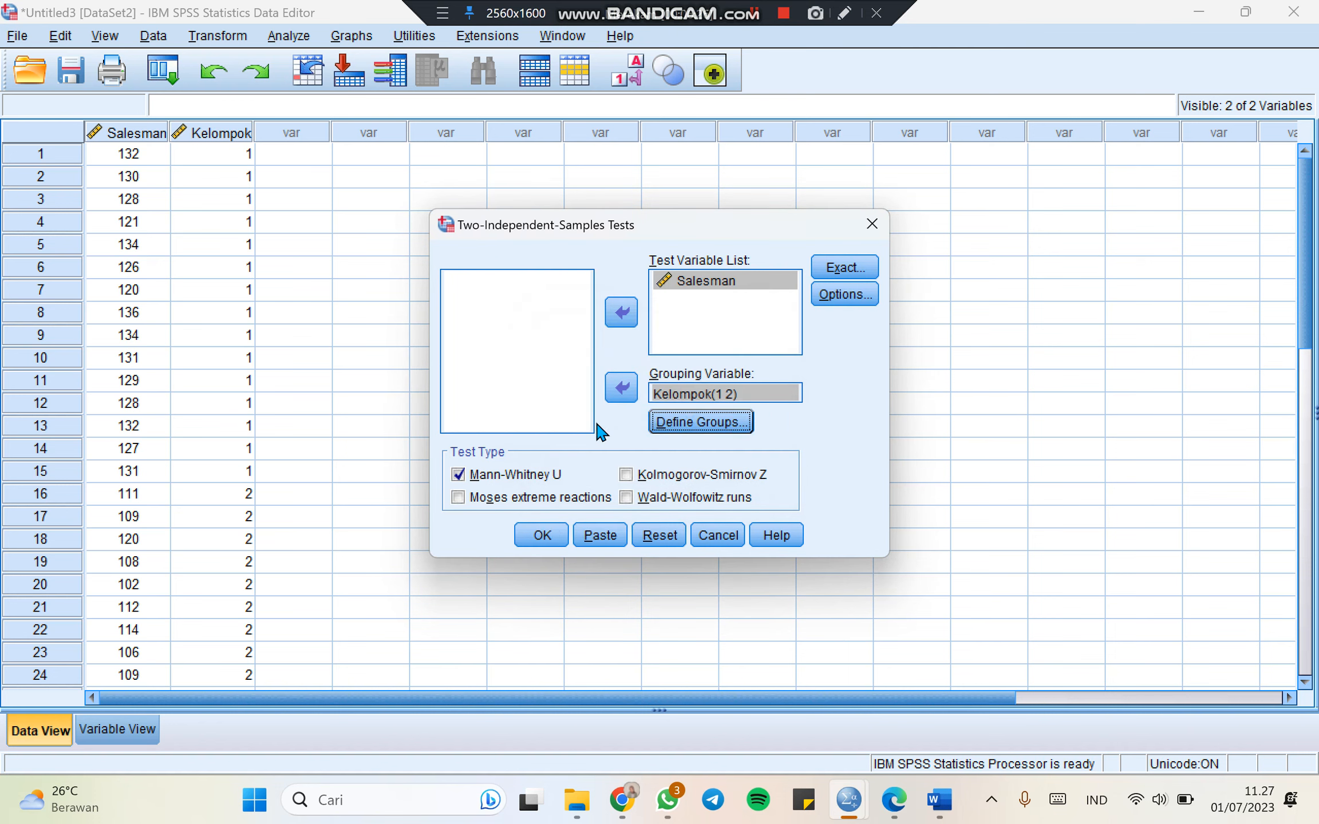
{"action": "left_click", "coordinate": [542, 536]}
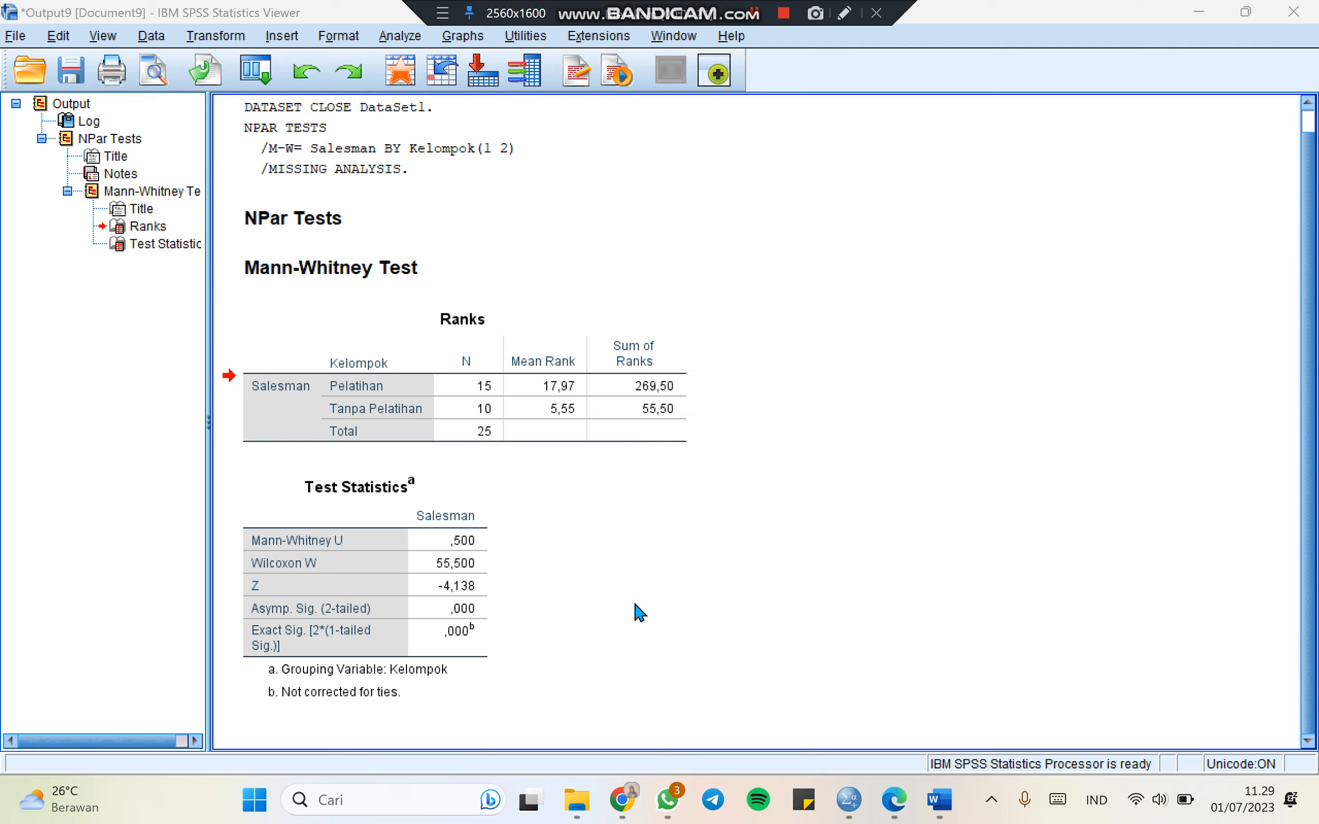
Review the four-flavour biscuit rating example in the Word guide, and display the coklat, stroberi, keju and kelapa data values in SPSS.
{"action": "left_click", "coordinate": [755, 15]}
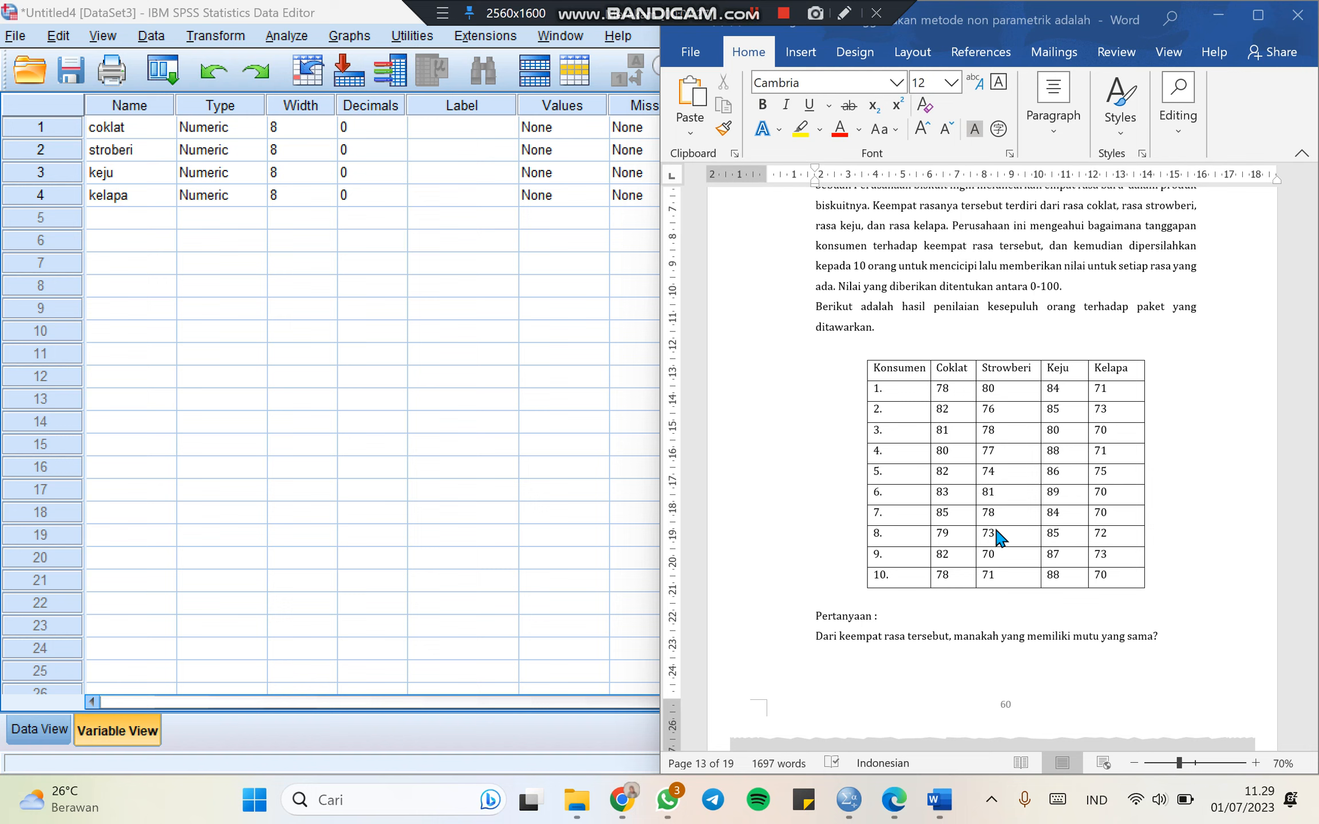
{"action": "scroll", "coordinate": [996, 530], "scroll_direction": "down", "scroll_amount": 2}
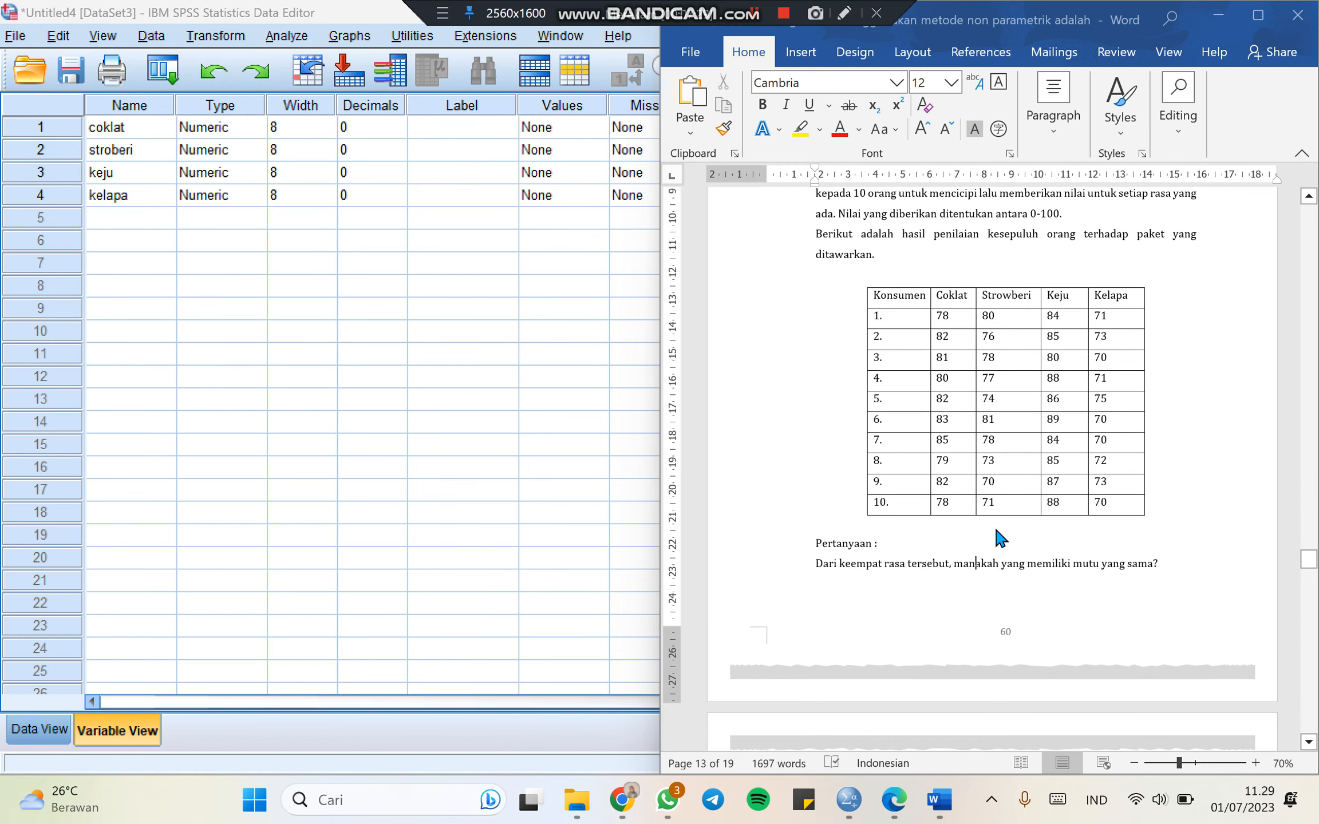
{"action": "scroll", "coordinate": [996, 530], "scroll_direction": "down", "scroll_amount": 4}
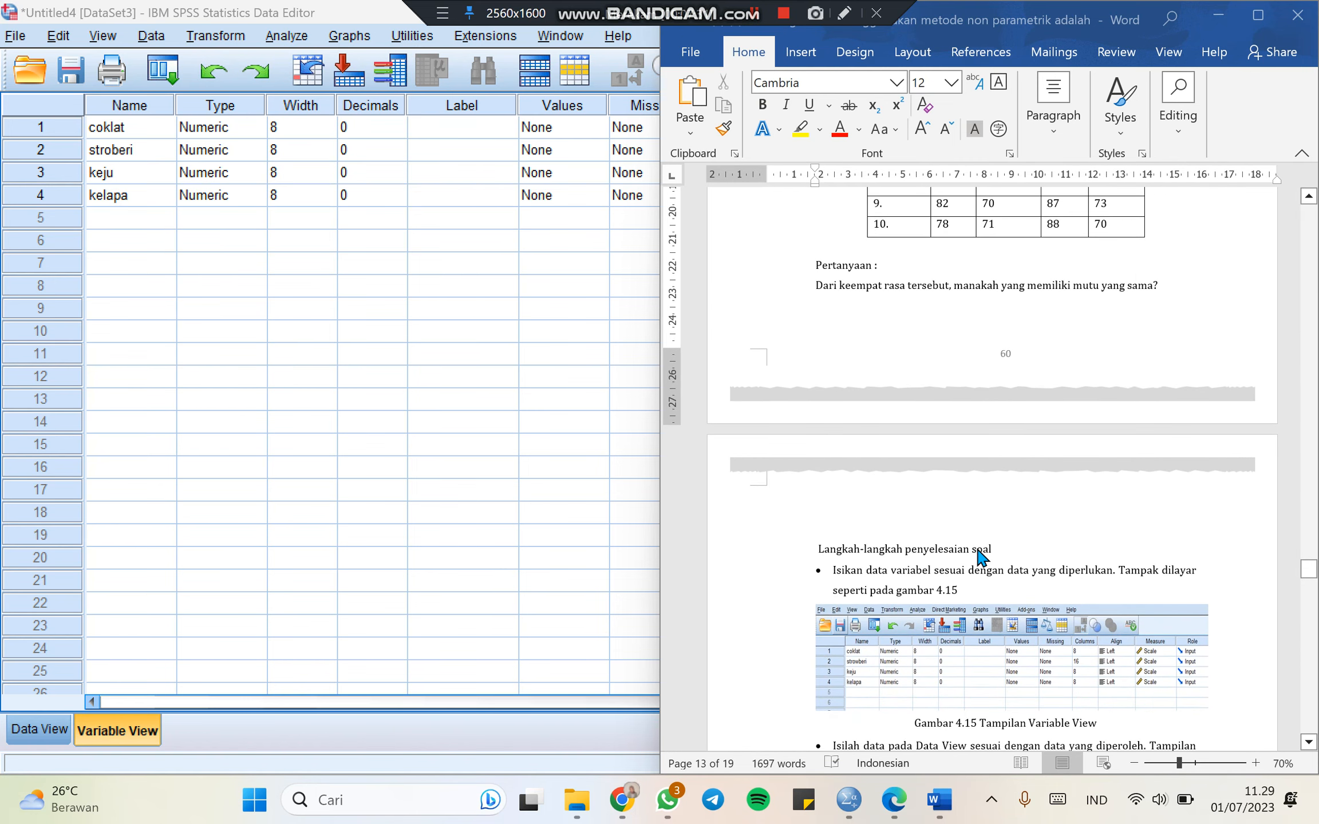
{"action": "scroll", "coordinate": [981, 556], "scroll_direction": "down", "scroll_amount": 4}
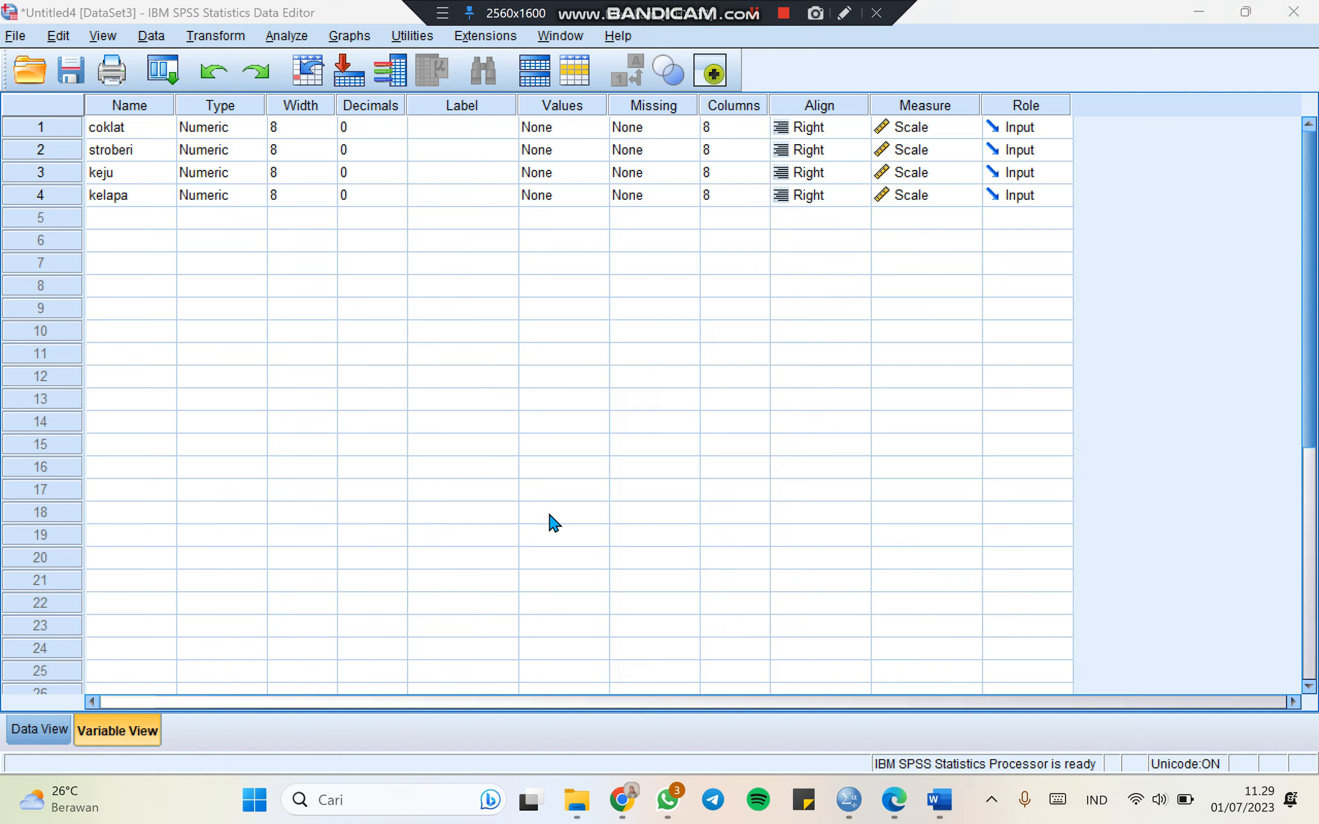
{"action": "left_click", "coordinate": [548, 511]}
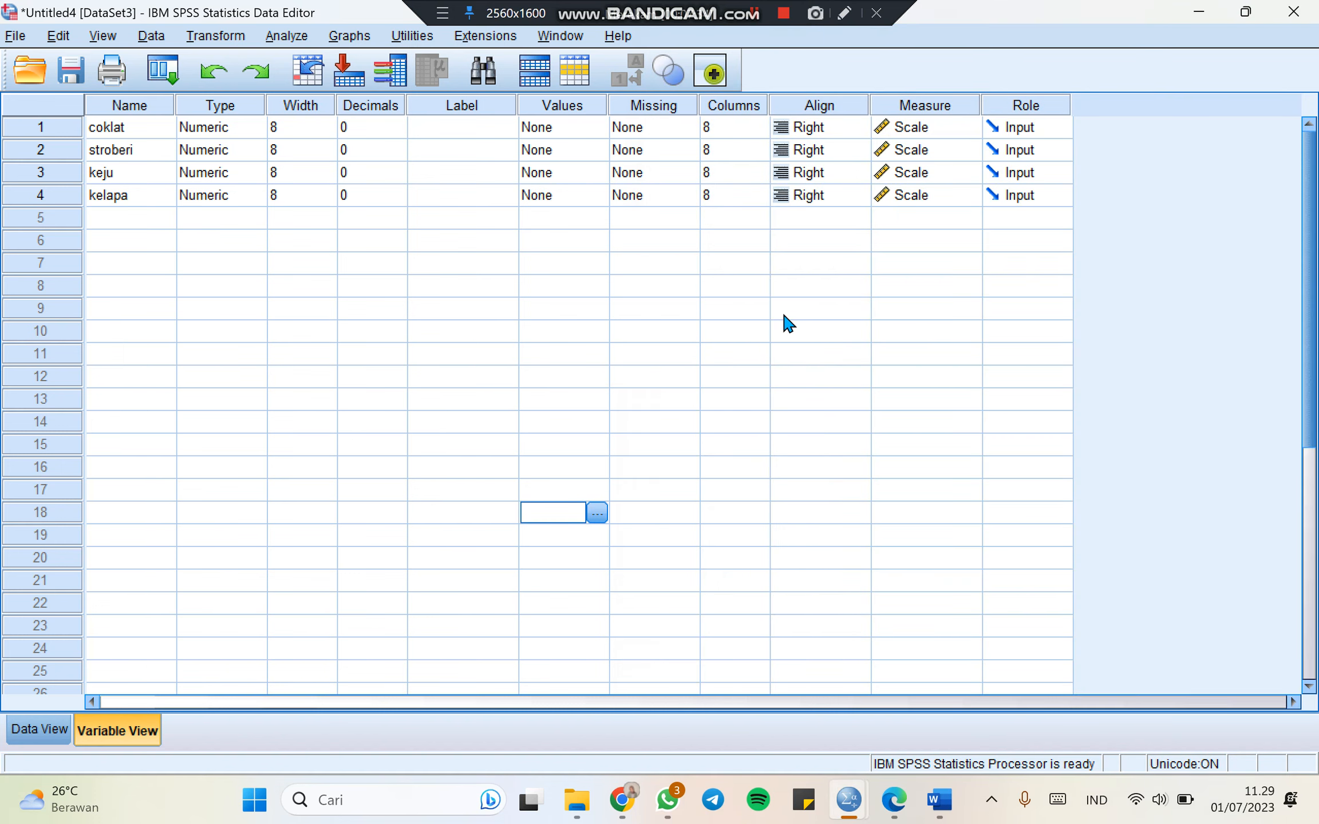
{"action": "left_click", "coordinate": [51, 733]}
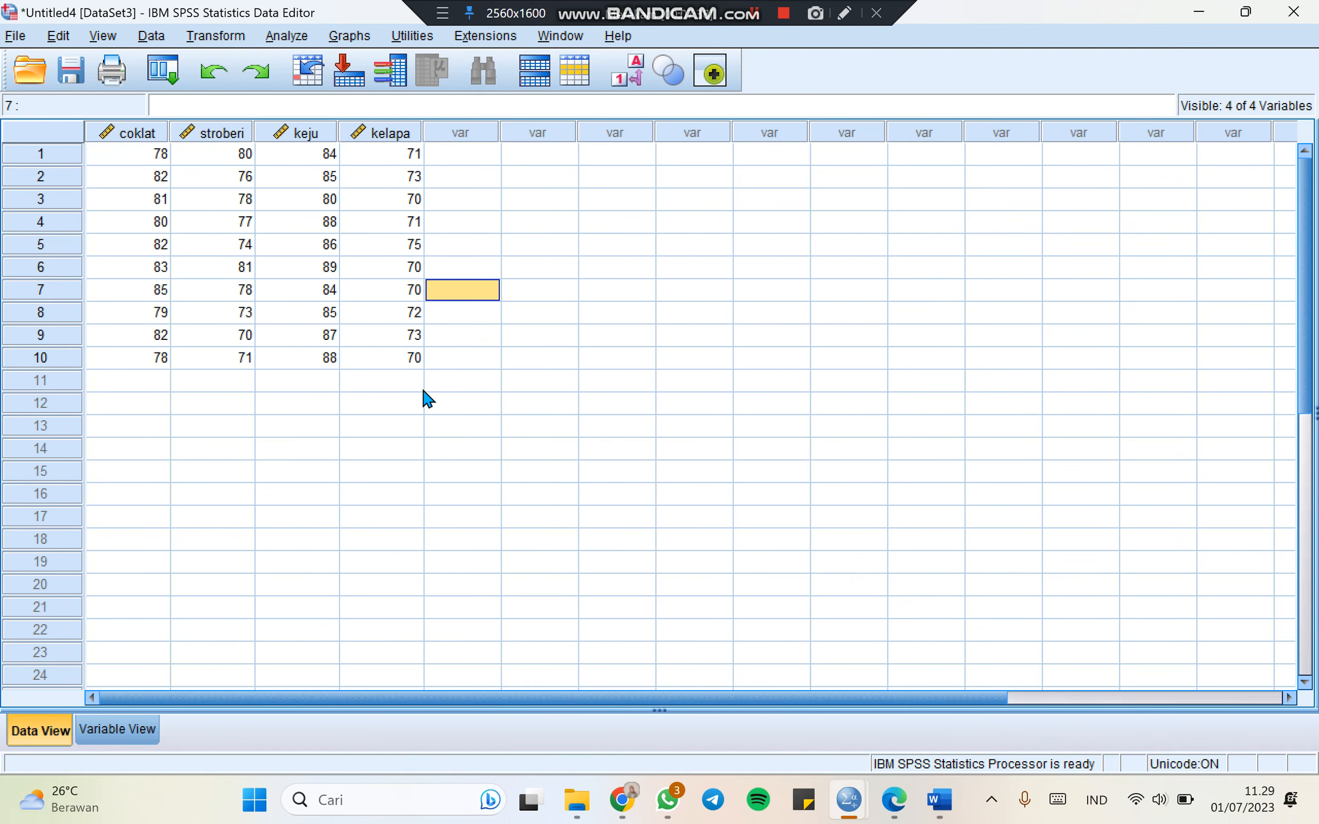
Run the legacy nonparametric K Related Samples test with coklat, stroberi, keju and kelapa as test variables and Friedman as the test type.
{"action": "left_click", "coordinate": [289, 36]}
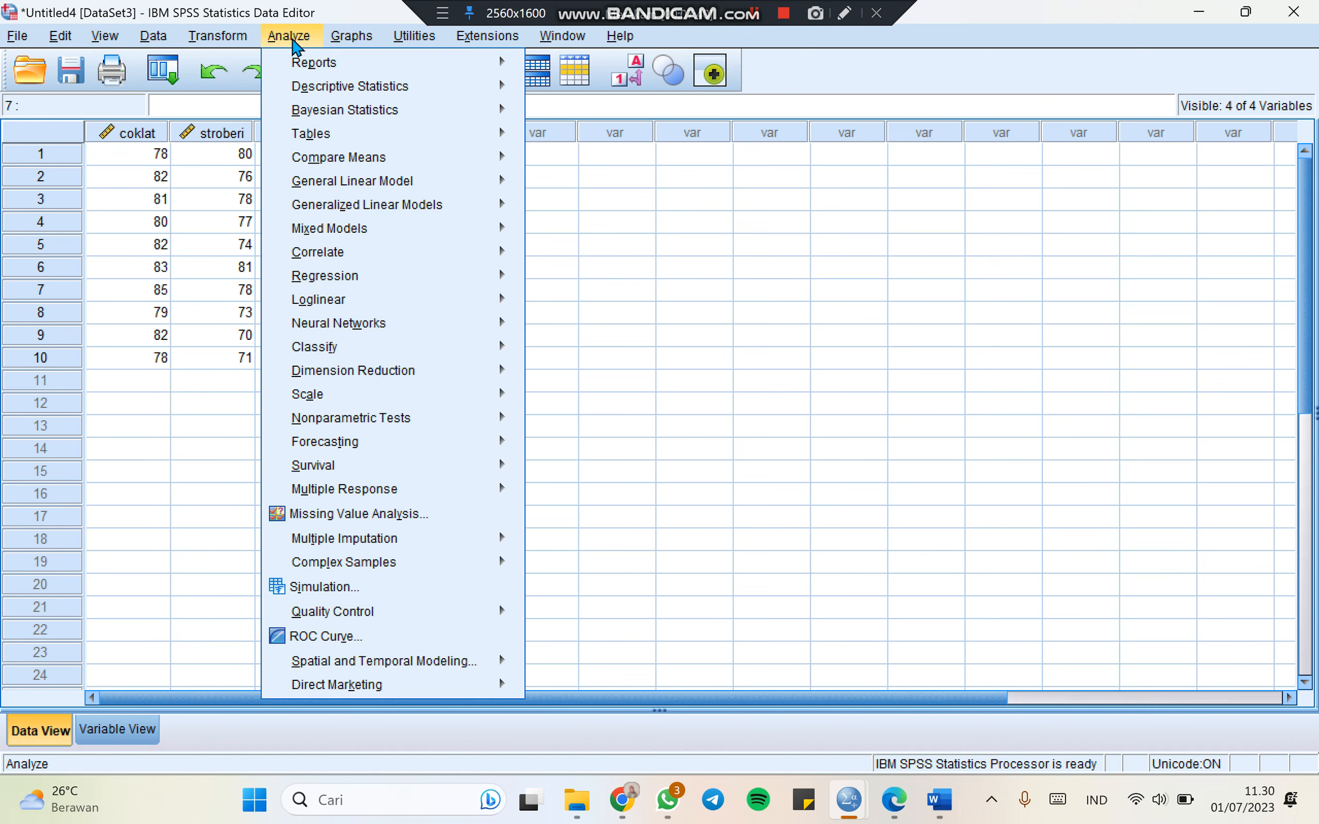
{"action": "mouse_move", "coordinate": [458, 394]}
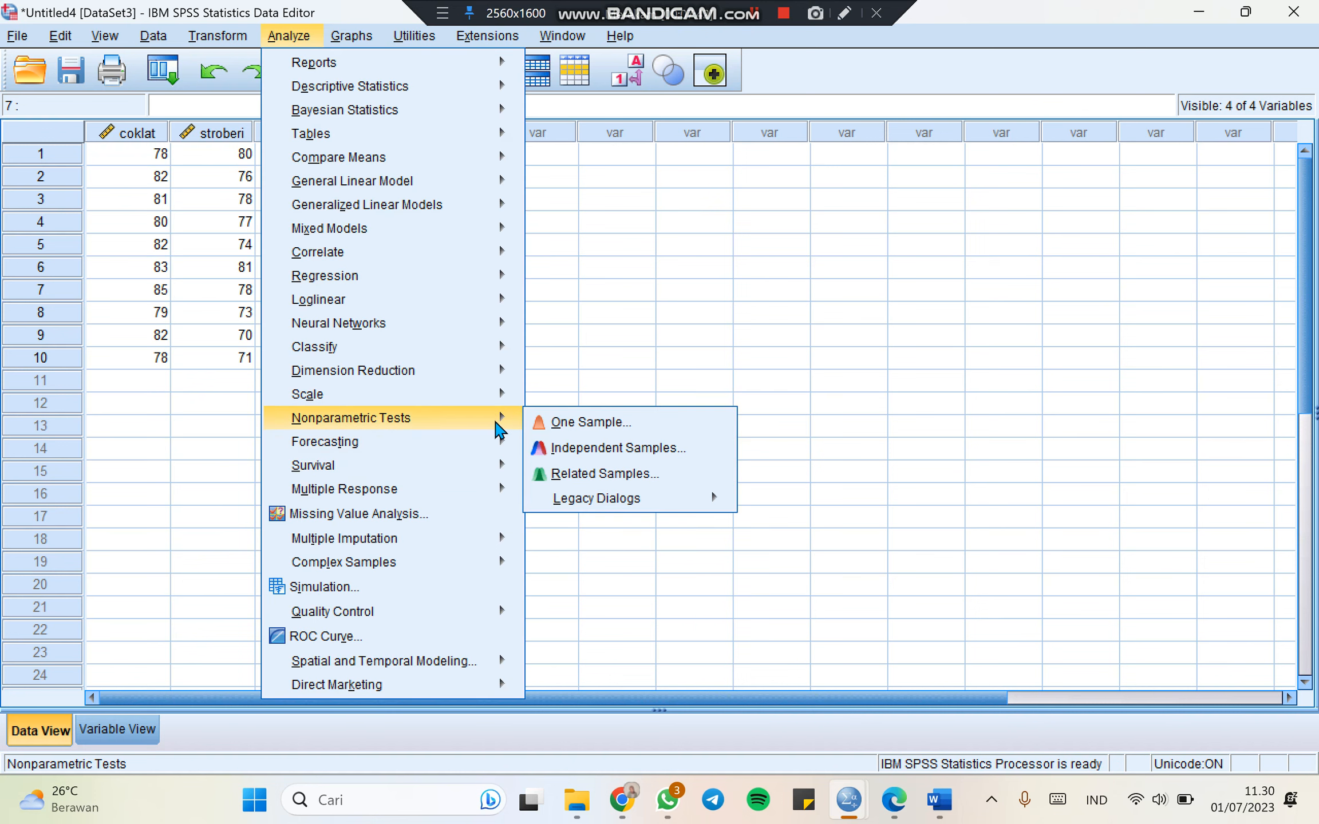
{"action": "mouse_move", "coordinate": [497, 442]}
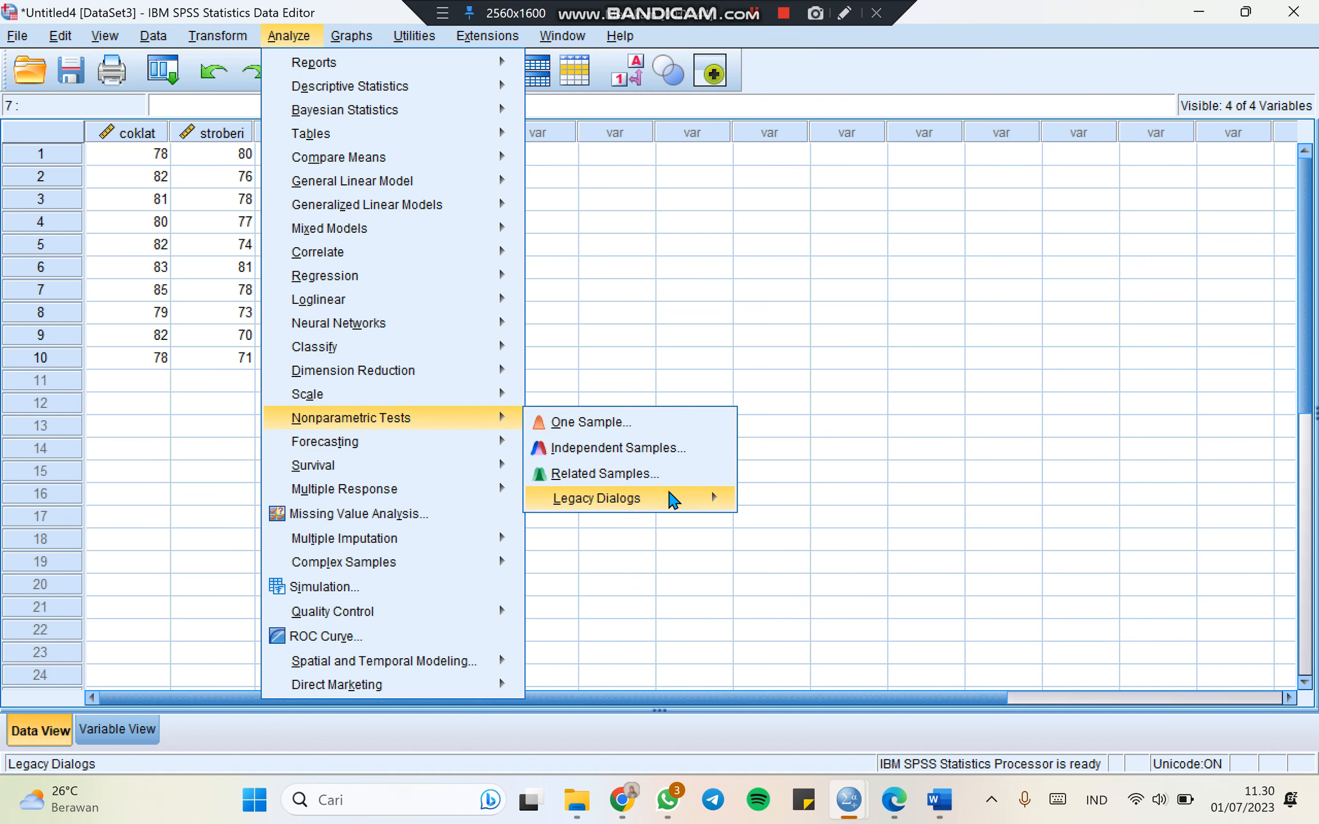
{"action": "mouse_move", "coordinate": [687, 507]}
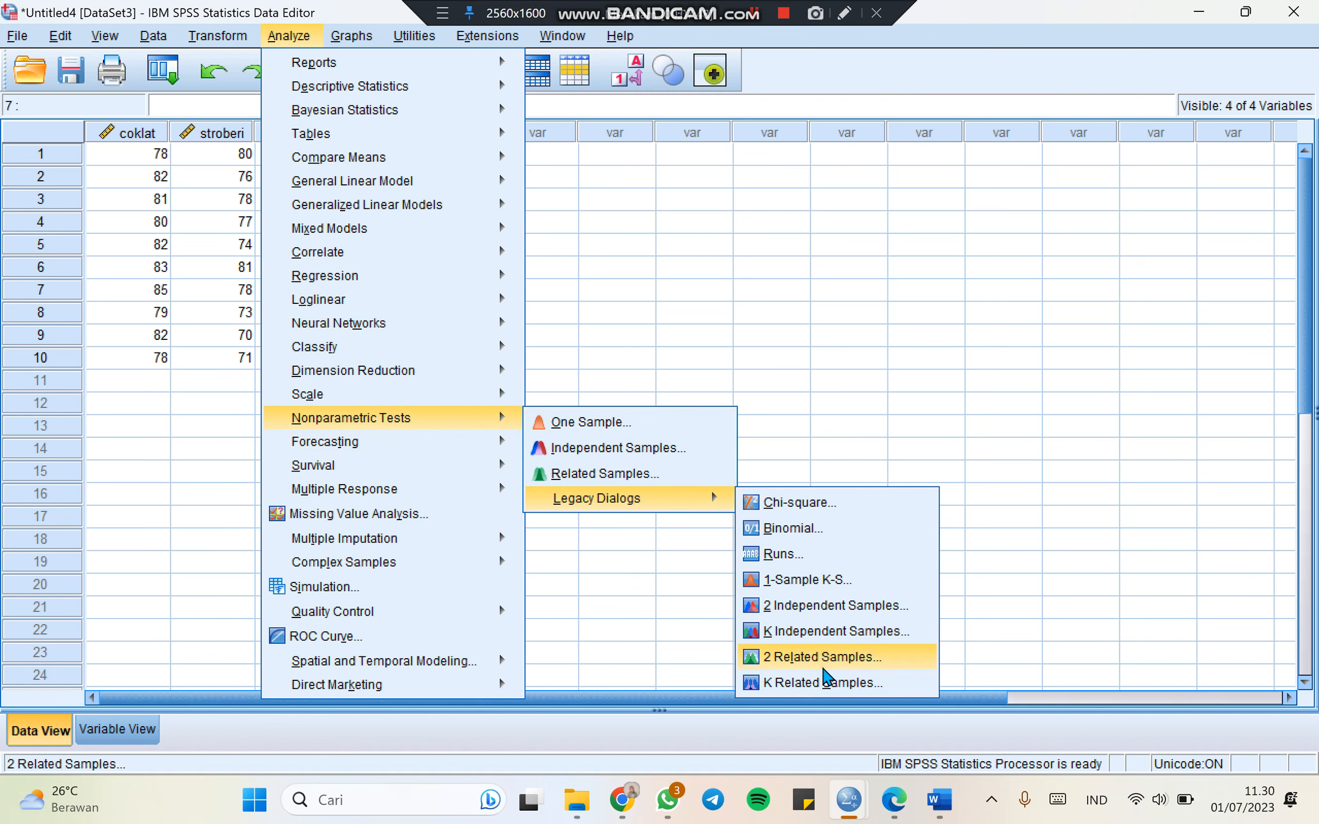
{"action": "left_click", "coordinate": [827, 683]}
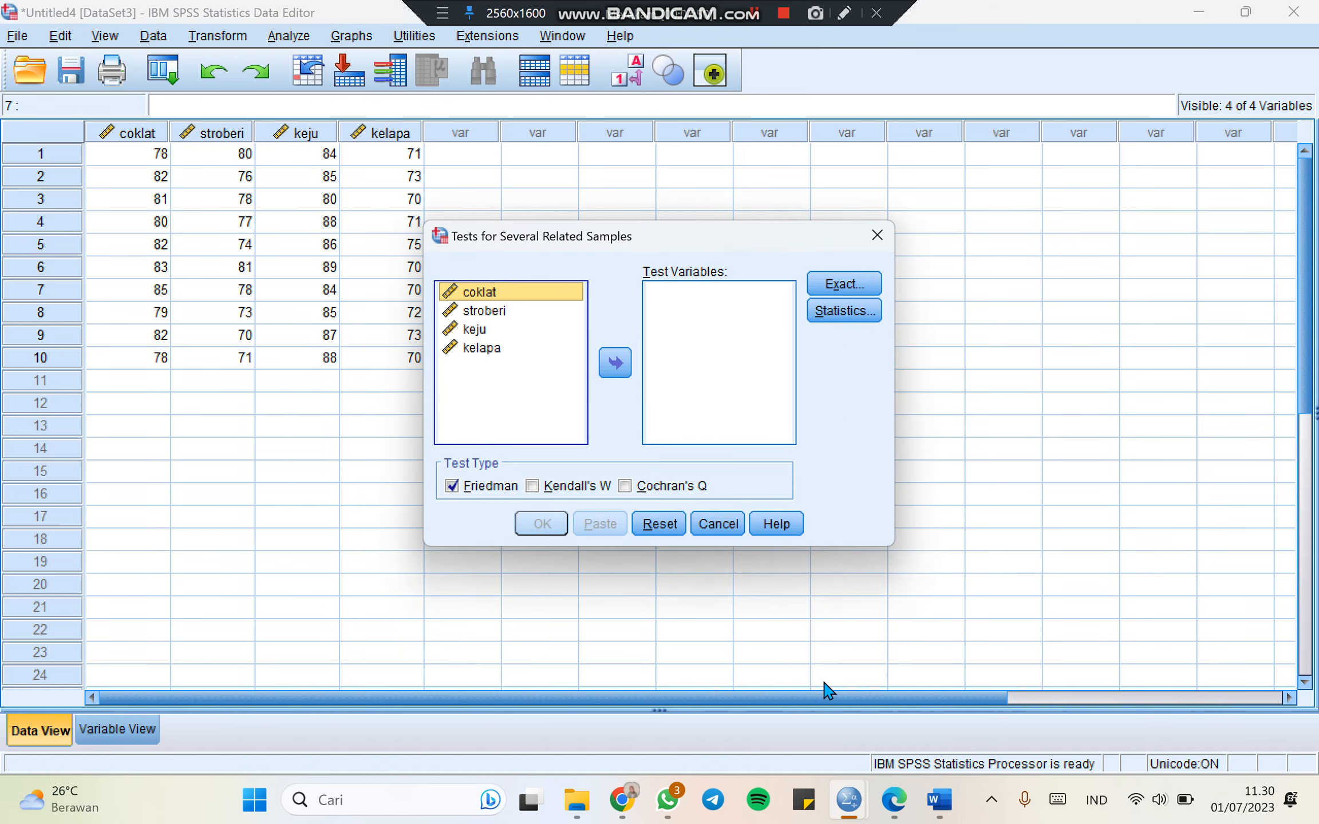
{"action": "left_click", "coordinate": [623, 370]}
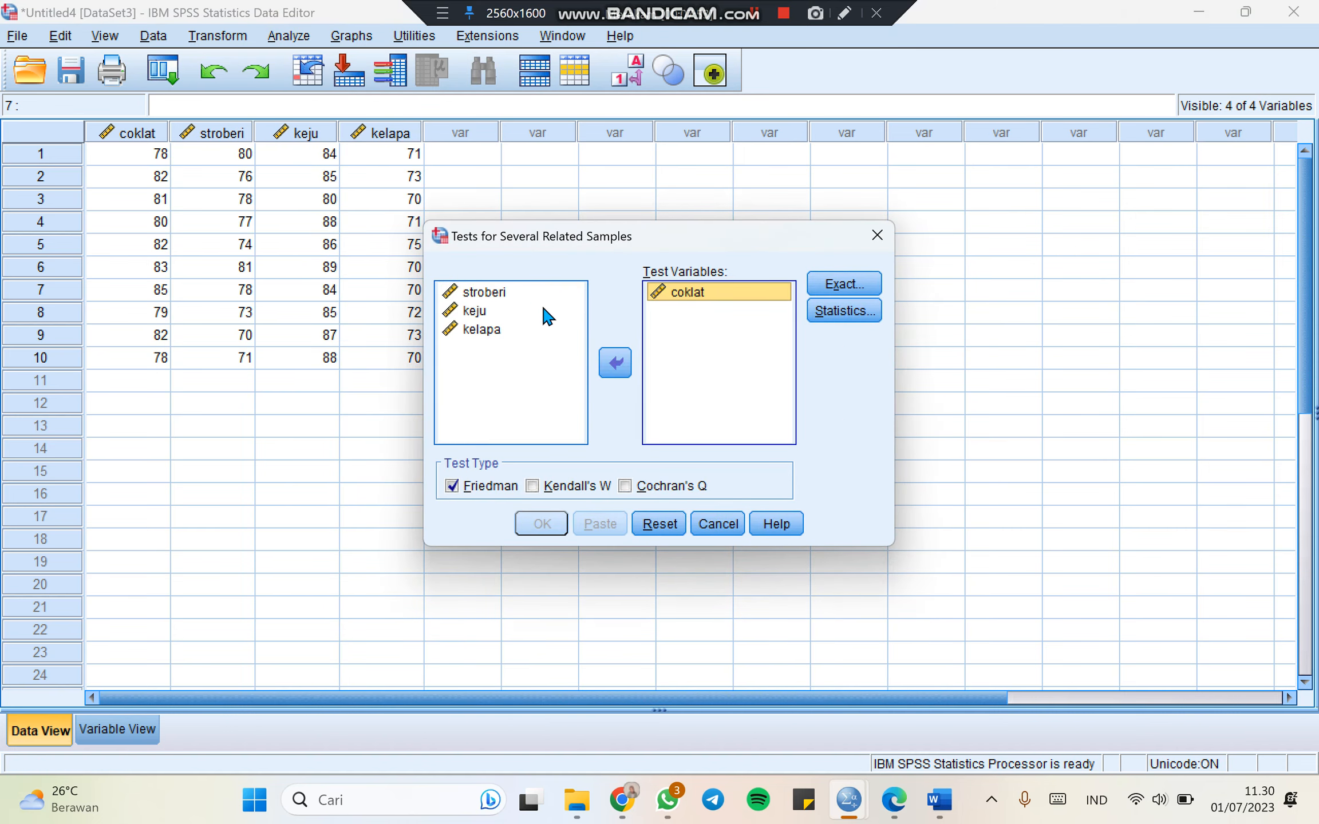
{"action": "left_click", "coordinate": [508, 291]}
{"action": "left_click", "coordinate": [608, 356]}
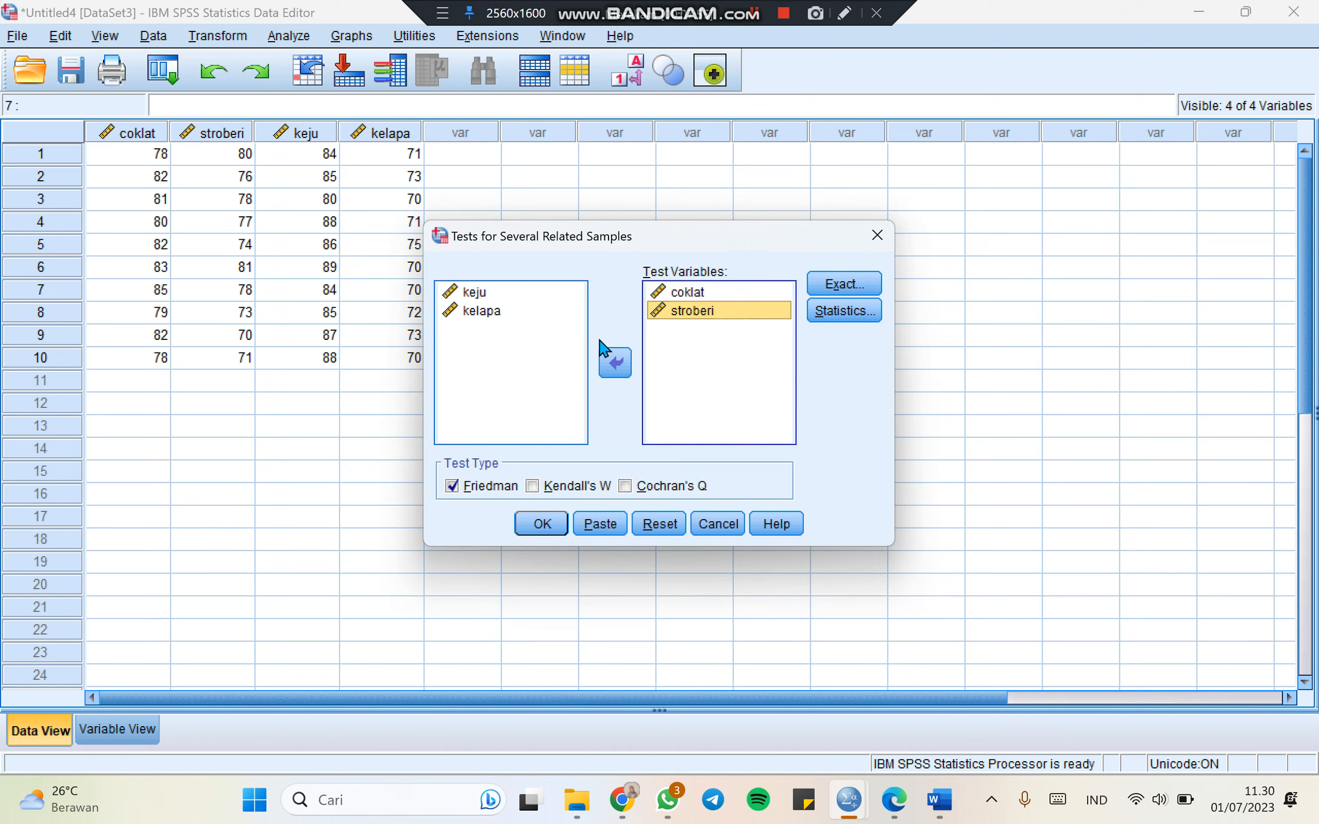
{"action": "double_click", "coordinate": [492, 292]}
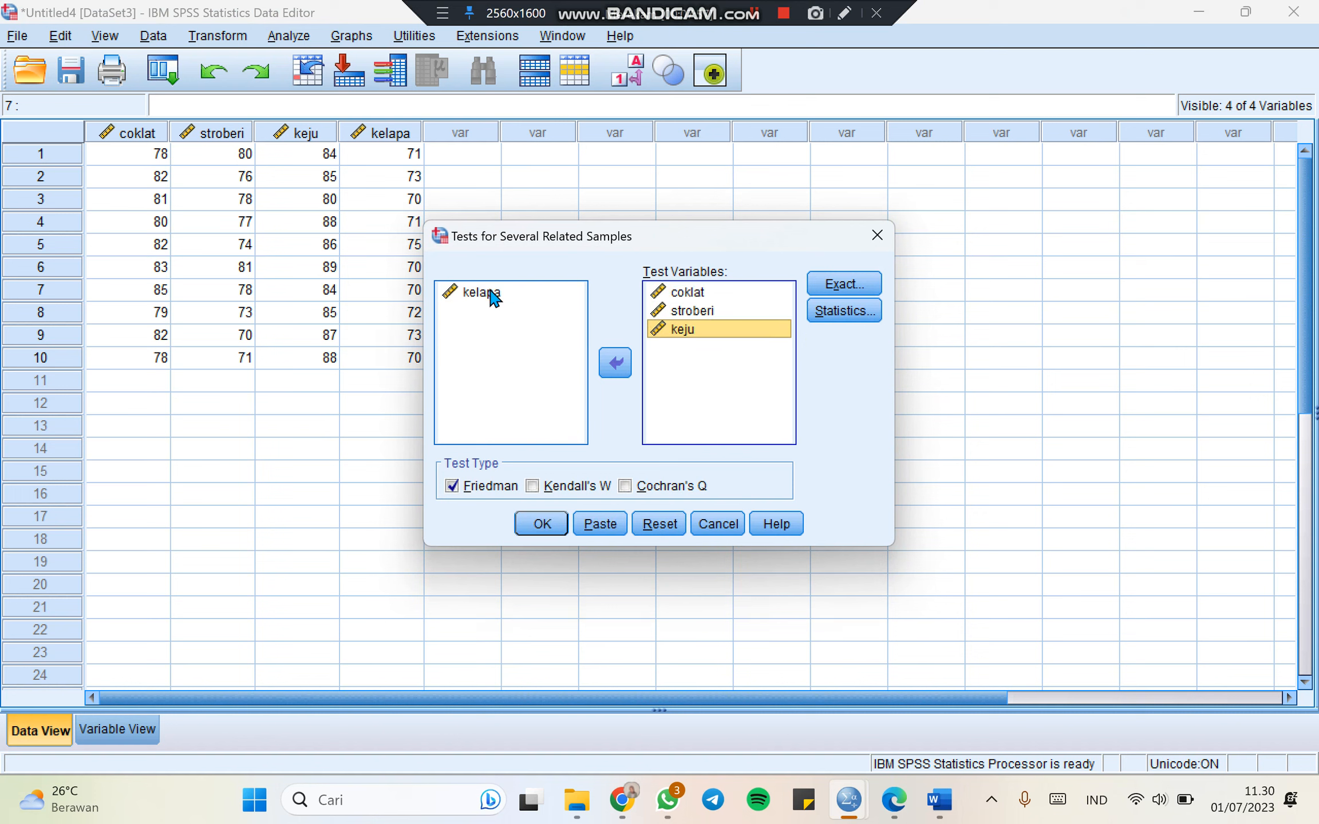
{"action": "double_click", "coordinate": [495, 306]}
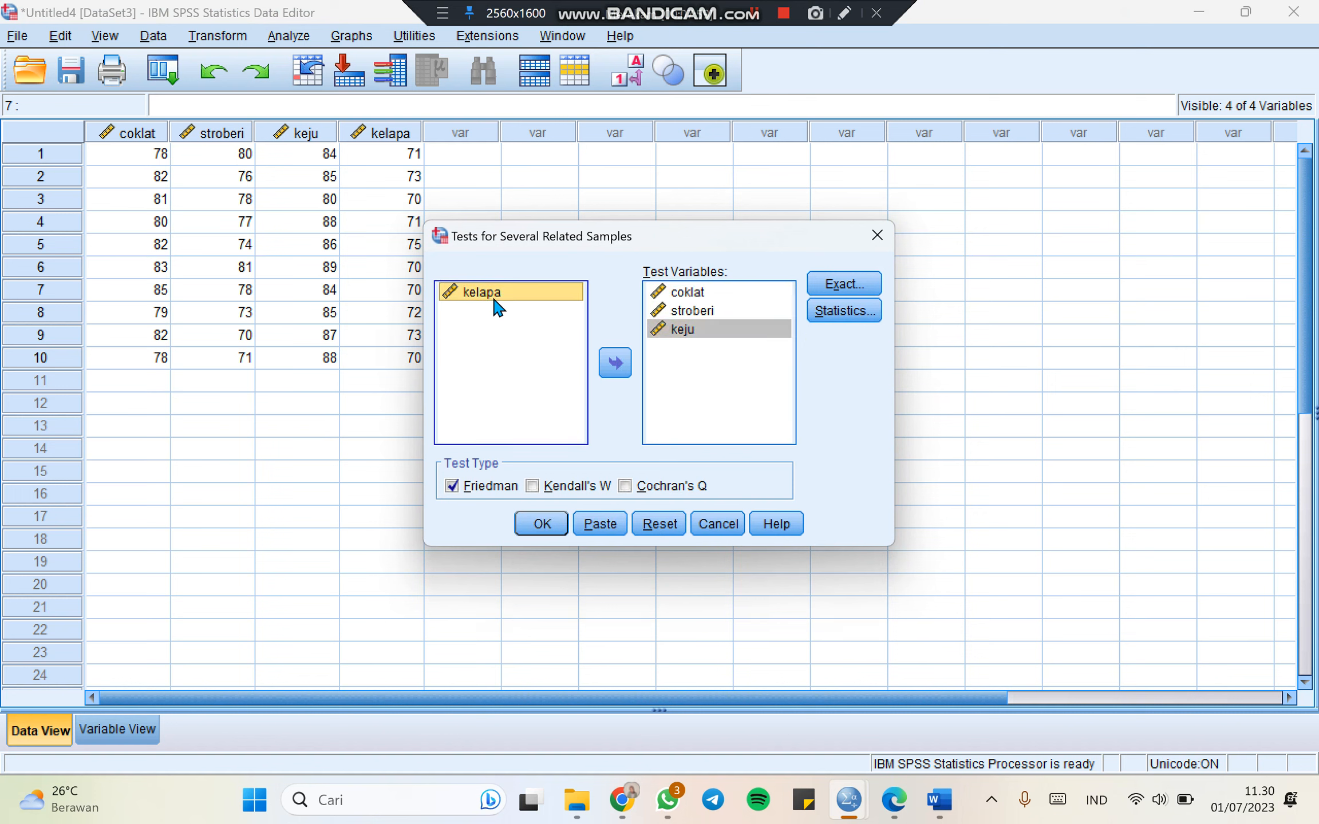
{"action": "left_click", "coordinate": [541, 524]}
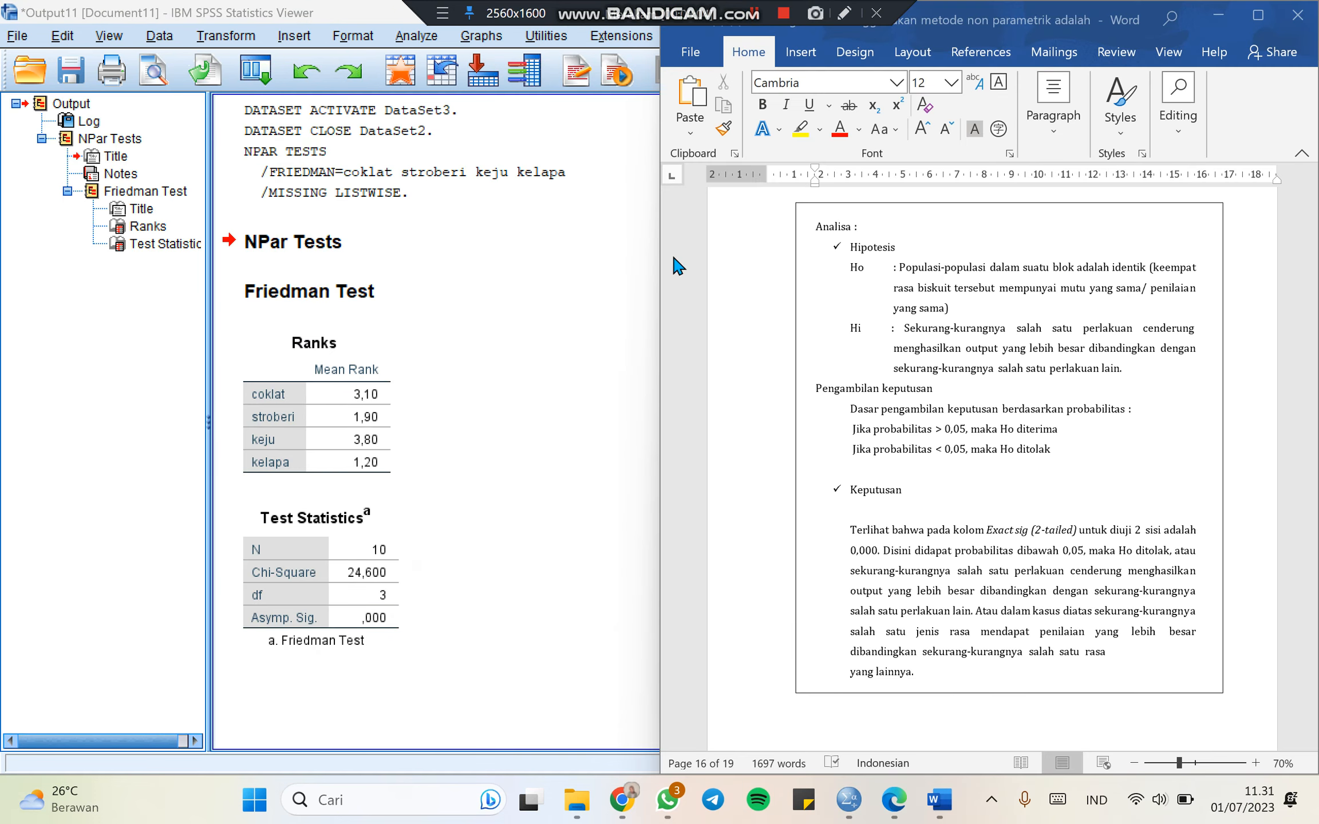
Look back through the Word guide from the Friedman analysis to the Modul 4 opening page, and return to the SPSS output.
{"action": "left_click", "coordinate": [572, 337]}
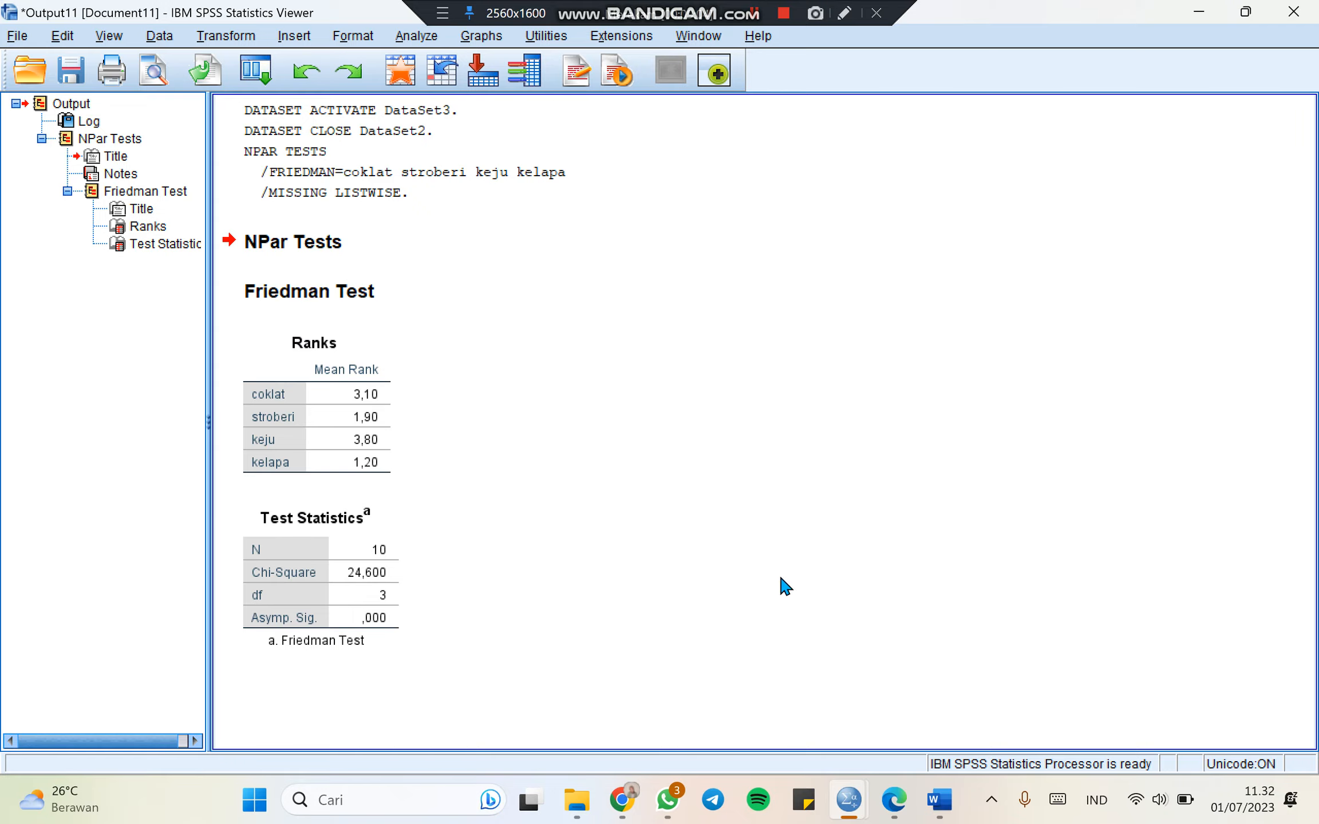
{"action": "left_click", "coordinate": [939, 800]}
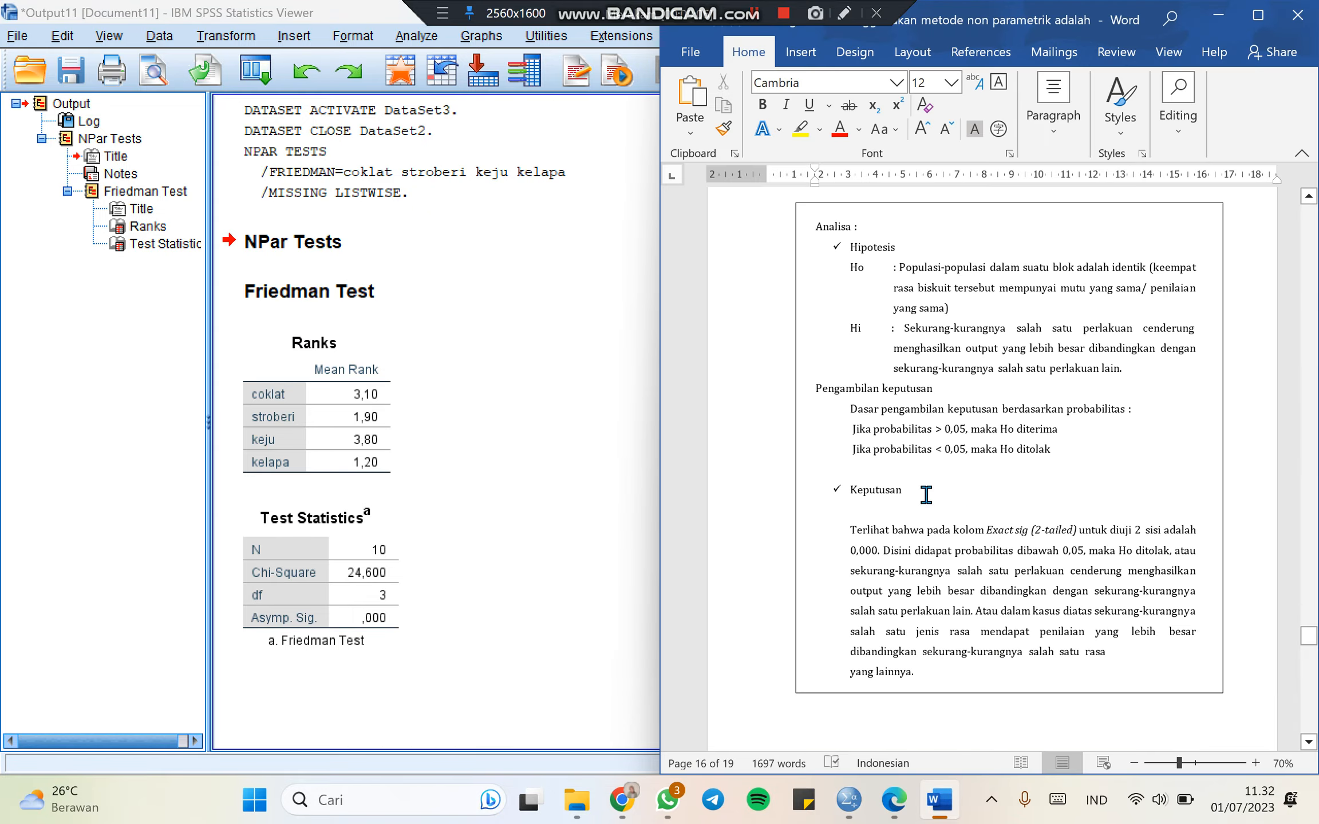
{"action": "scroll", "coordinate": [926, 493], "scroll_direction": "up", "scroll_amount": 20}
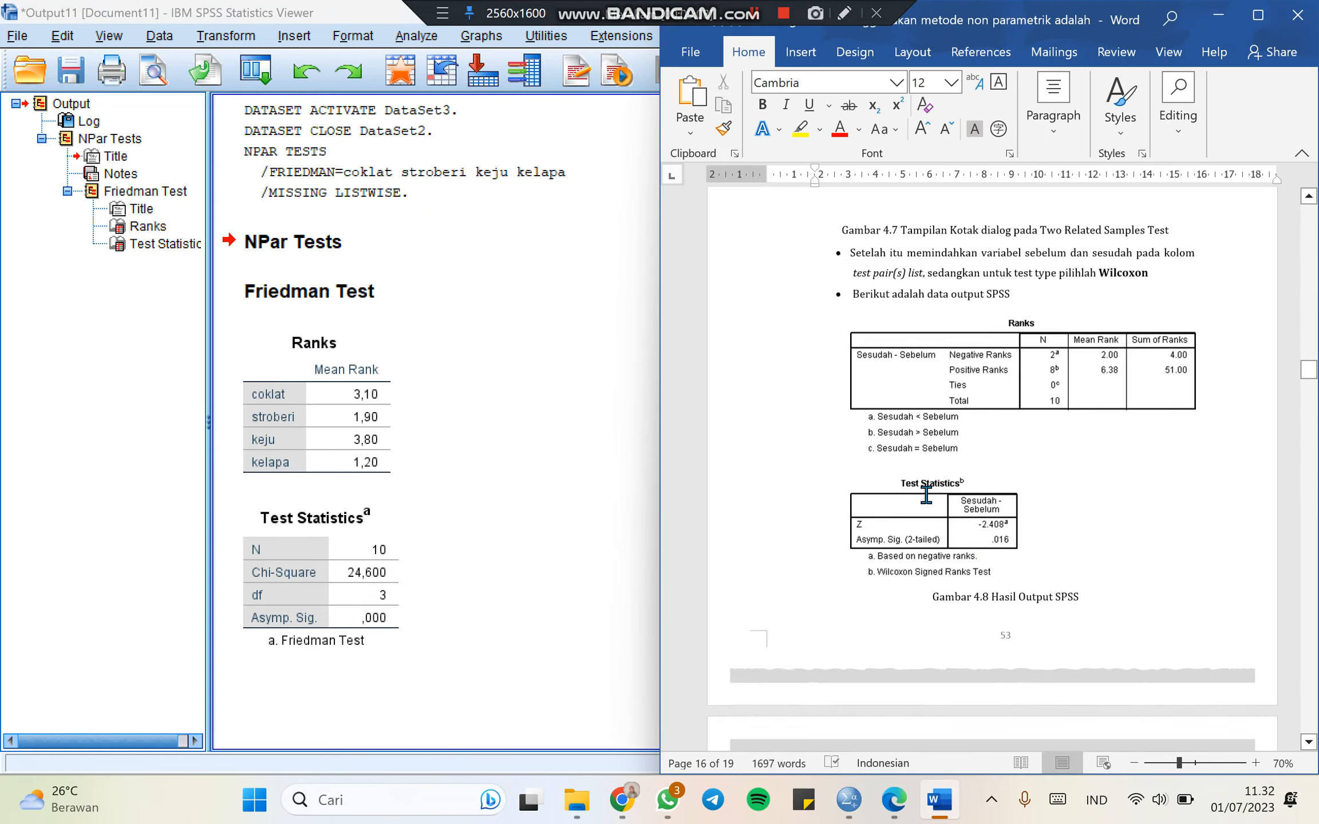
{"action": "scroll", "coordinate": [926, 493], "scroll_direction": "up", "scroll_amount": 20}
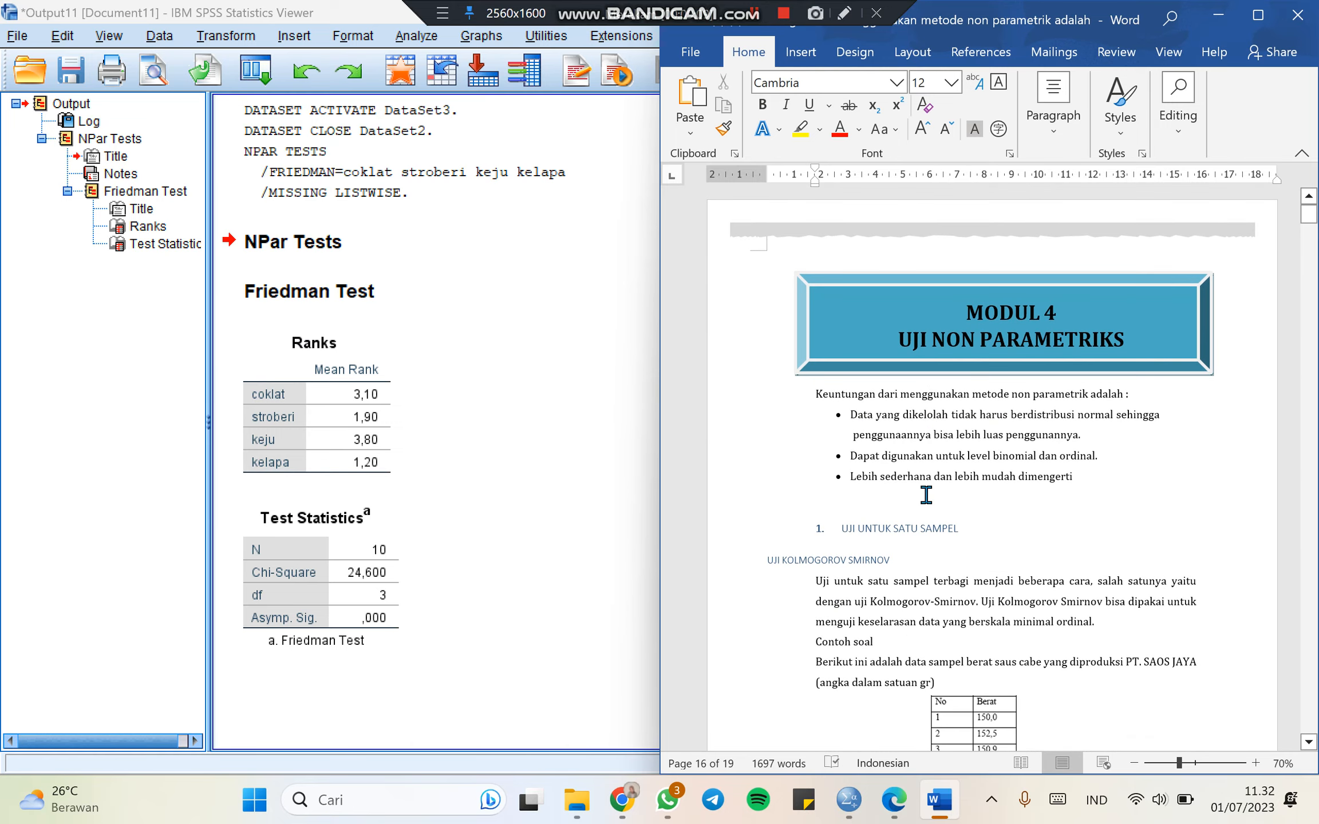
{"action": "left_click", "coordinate": [596, 316]}
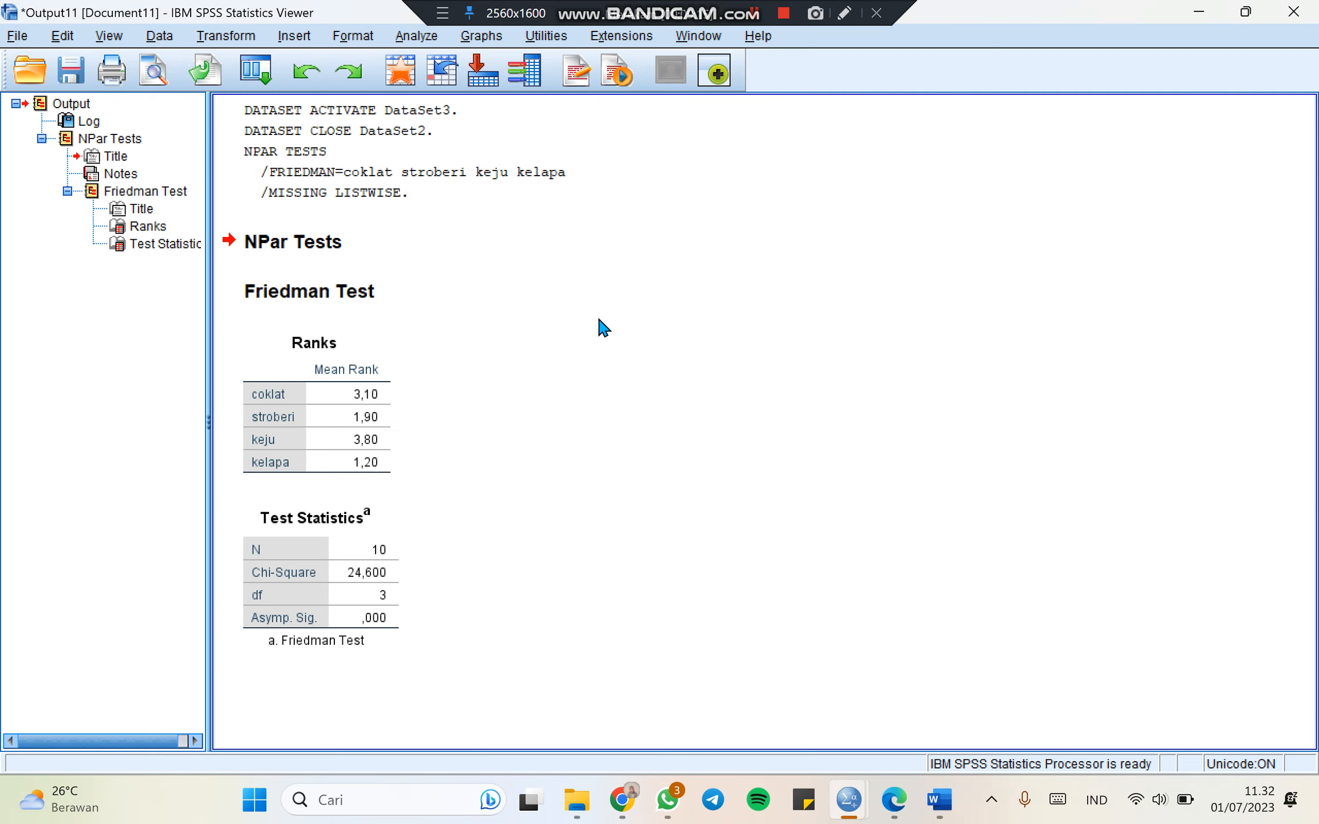